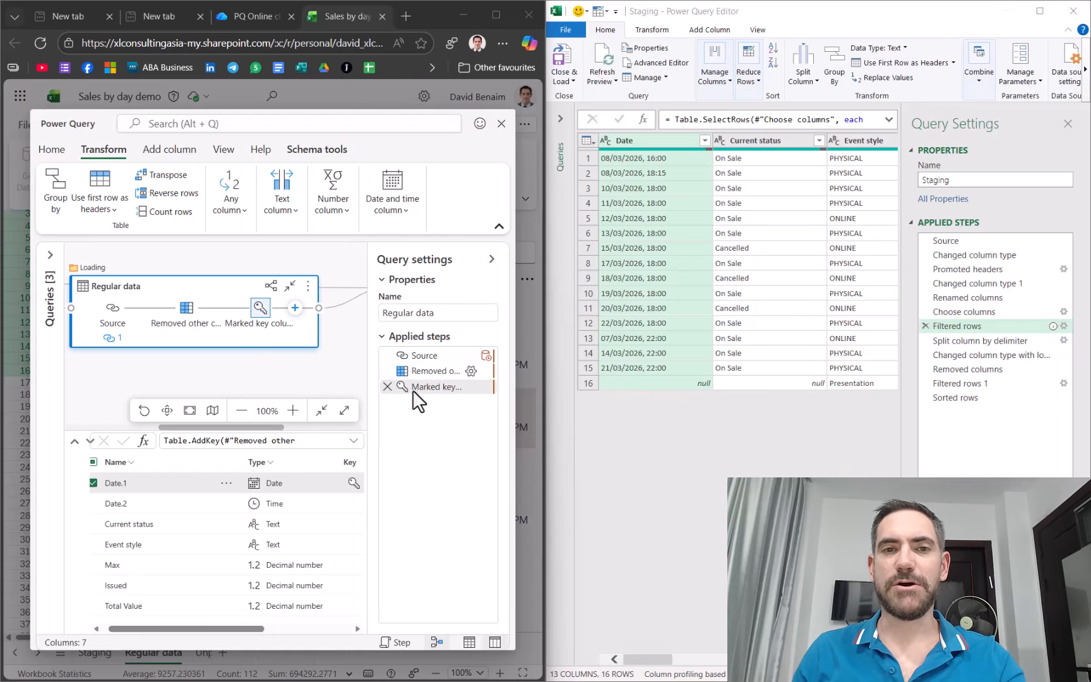
- Add an ascending sort by Date.1 as a new step after the marked key columns in the Regular data query
mouse_move(417, 357)
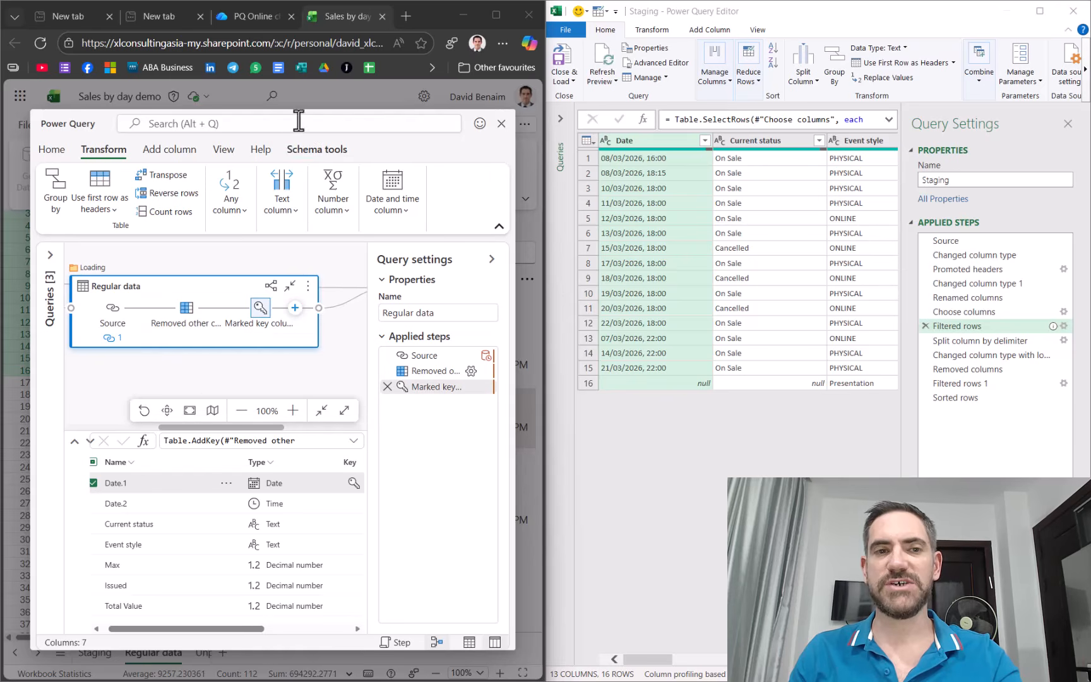
click(294, 308)
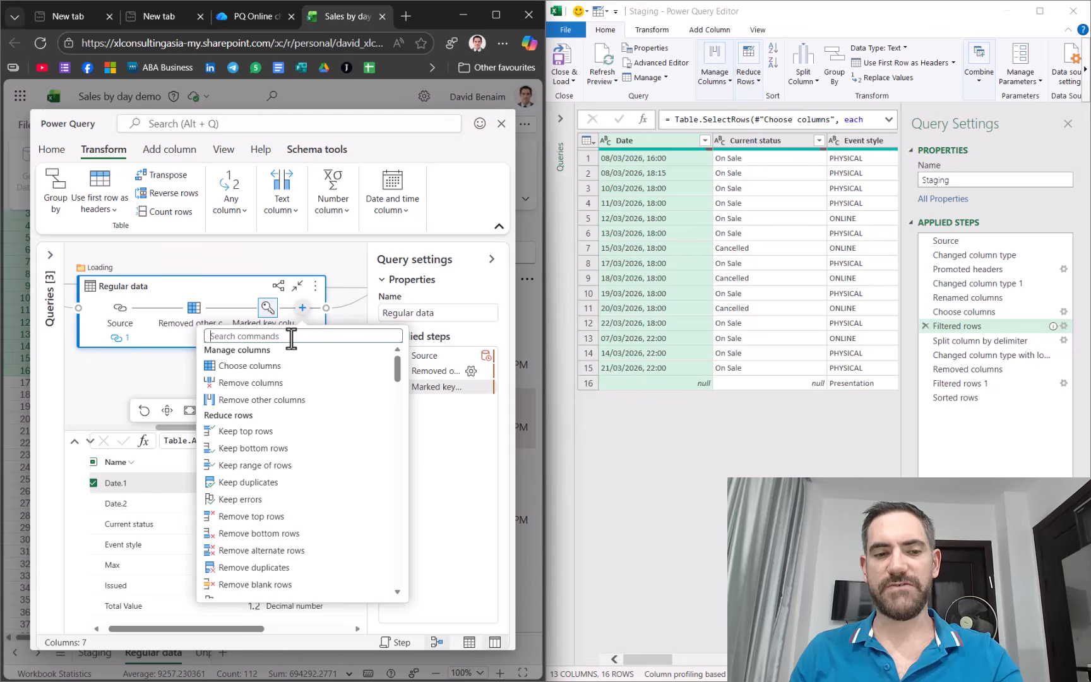
text(sort)
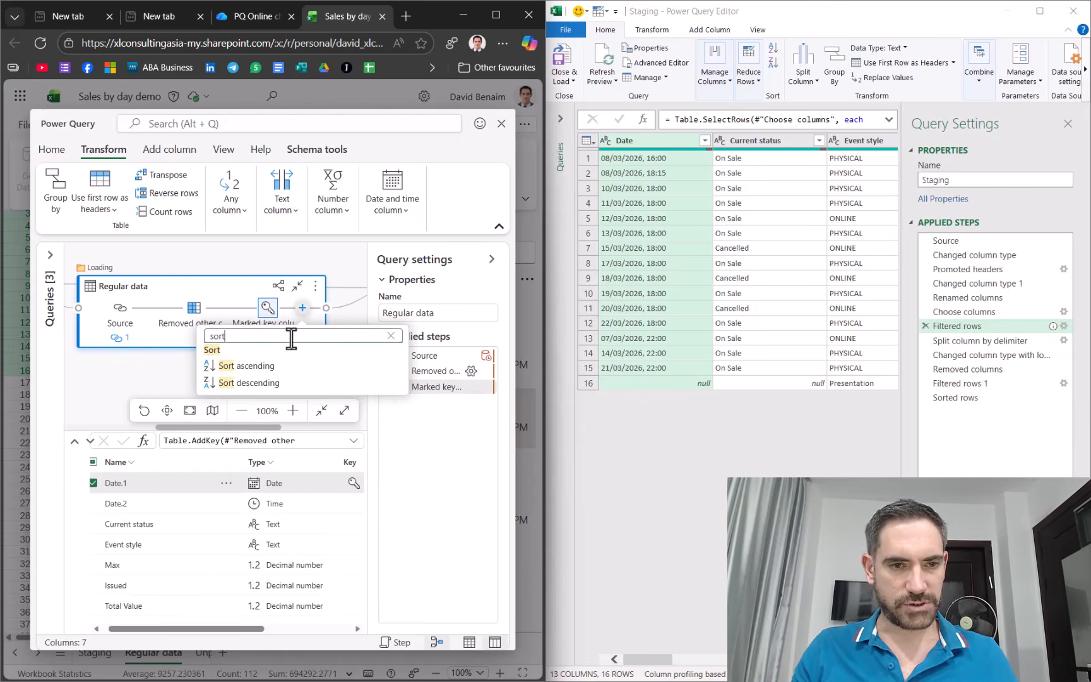
click(278, 370)
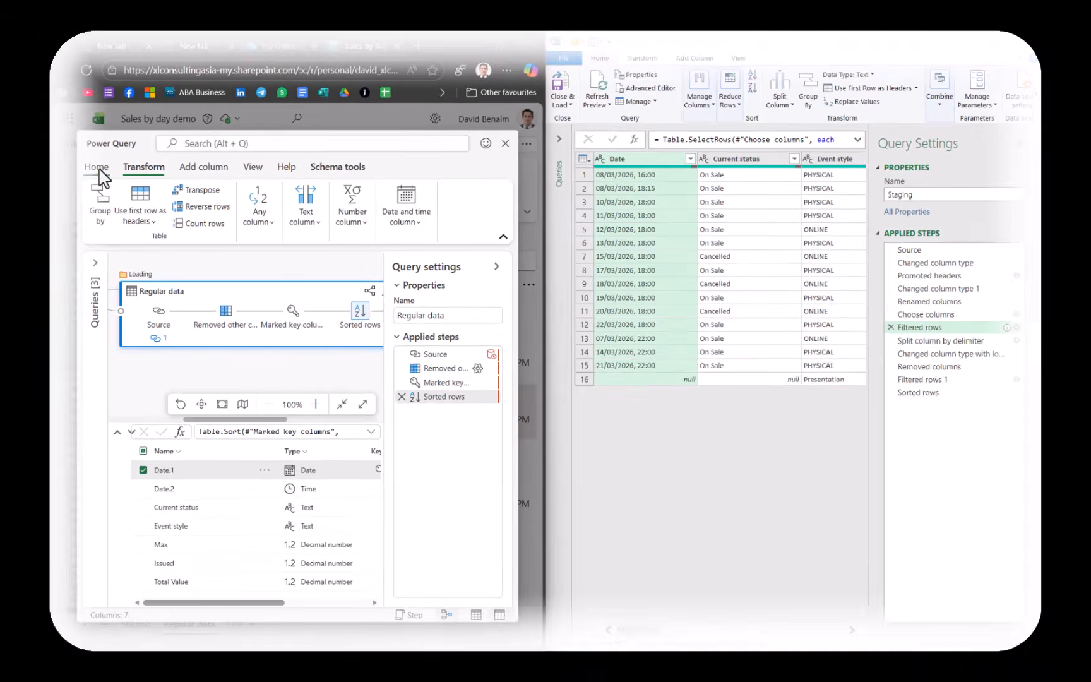
- Close the query editor and load the Regular data changes into the workbook
click(97, 168)
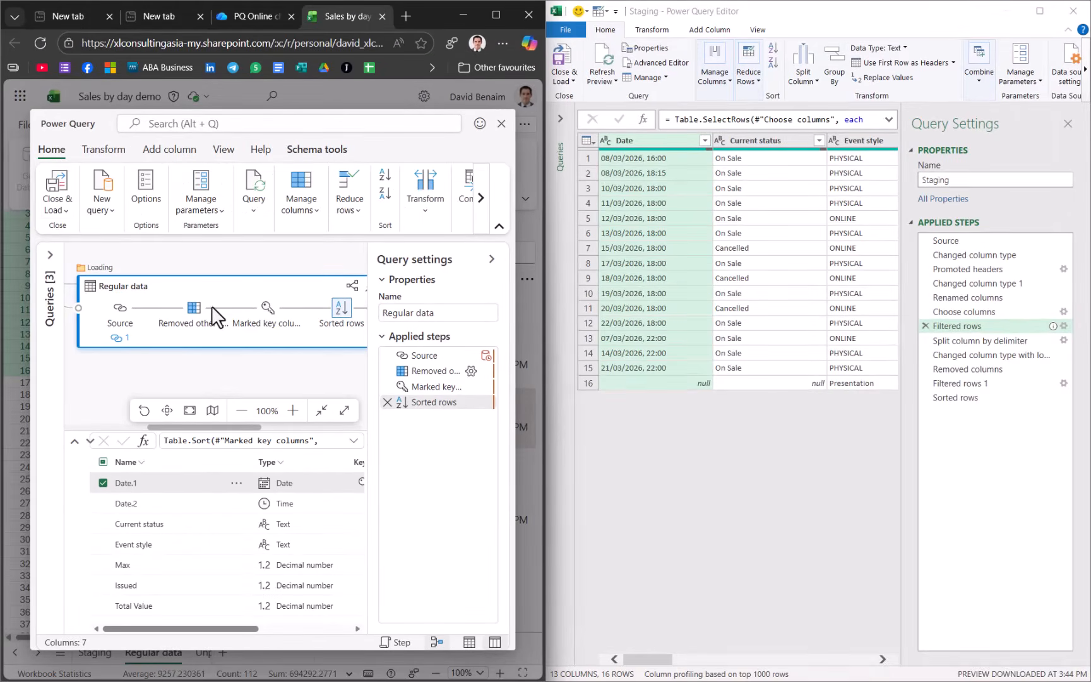
click(68, 195)
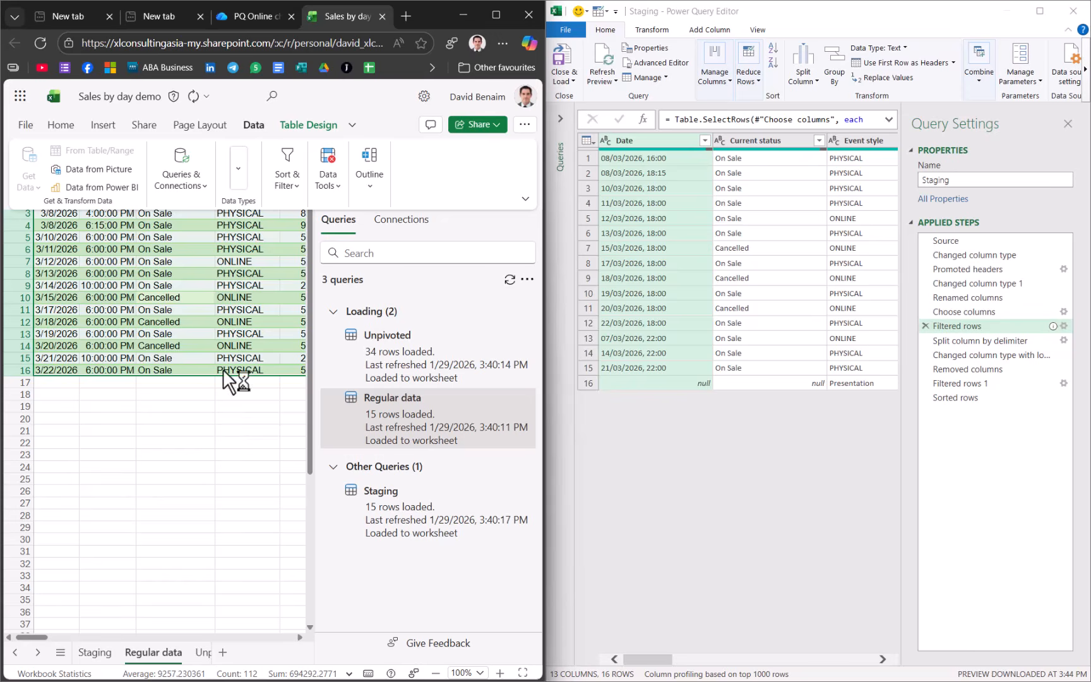
click(243, 285)
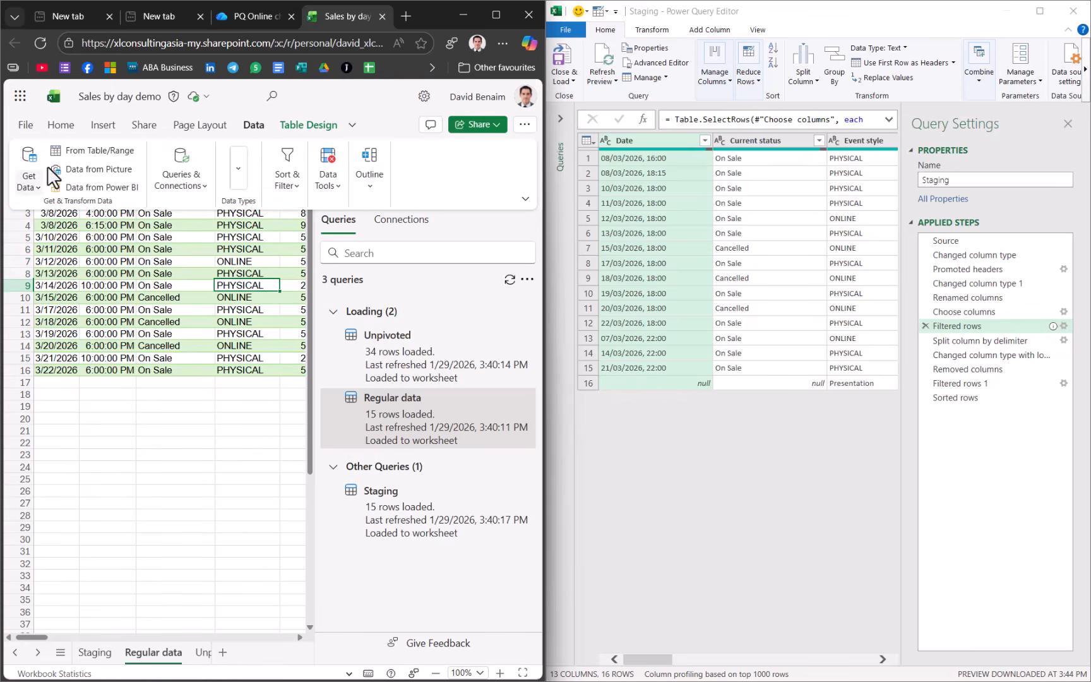
key(Escape)
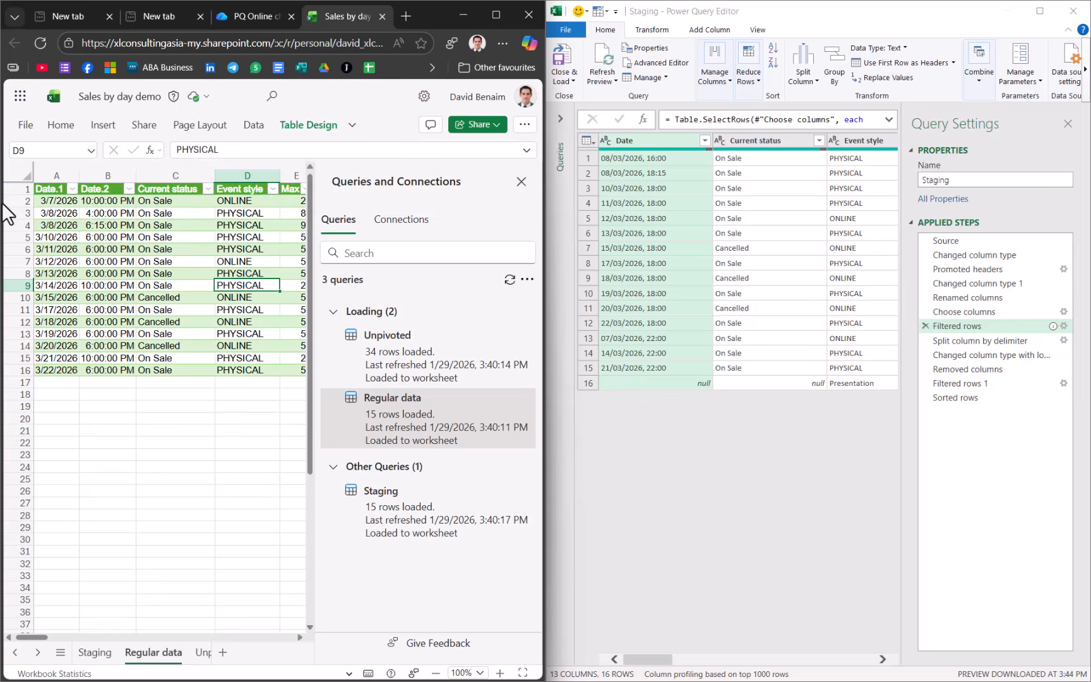
- Examine the data source choices for importing data, including the full connector list and the file upload page, and close the dialog
click(243, 126)
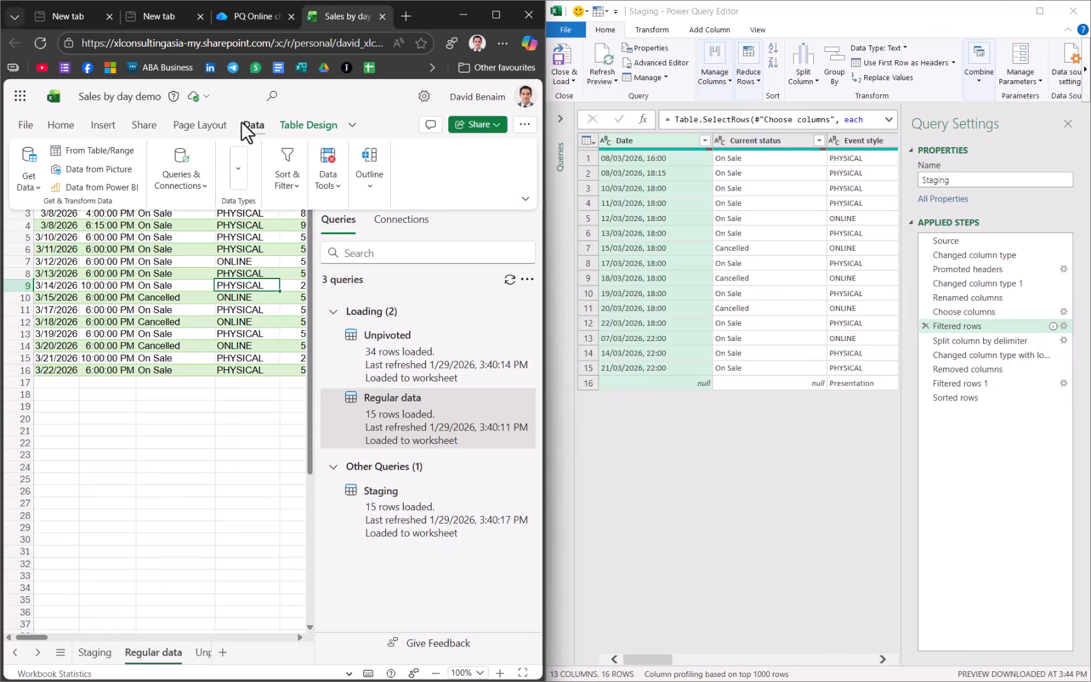
click(37, 185)
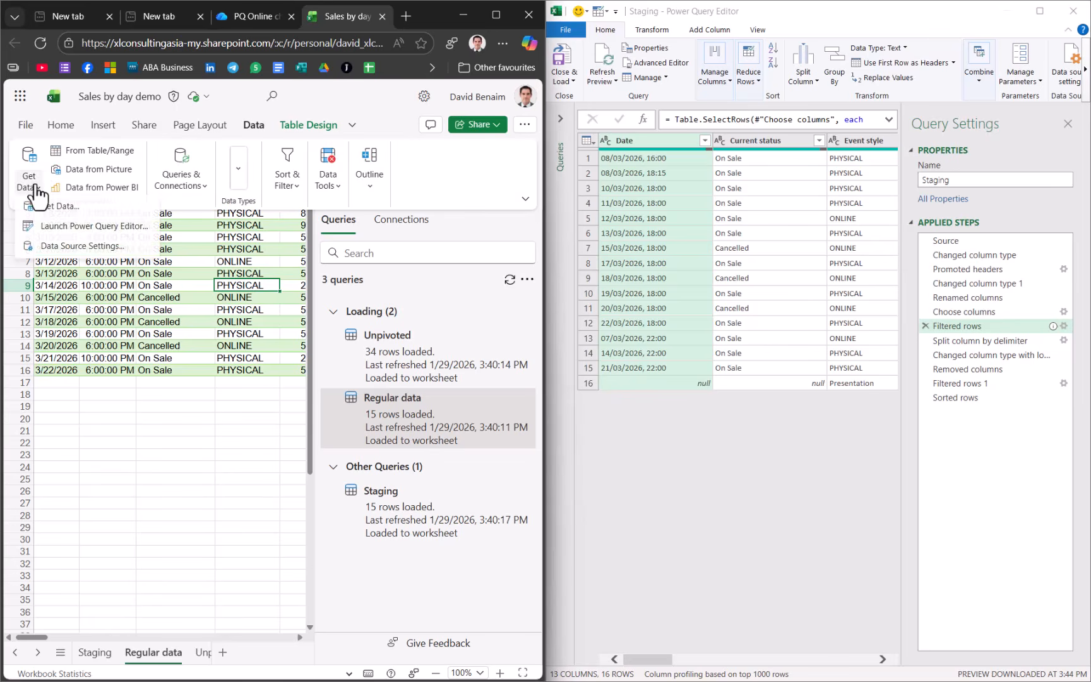
click(93, 208)
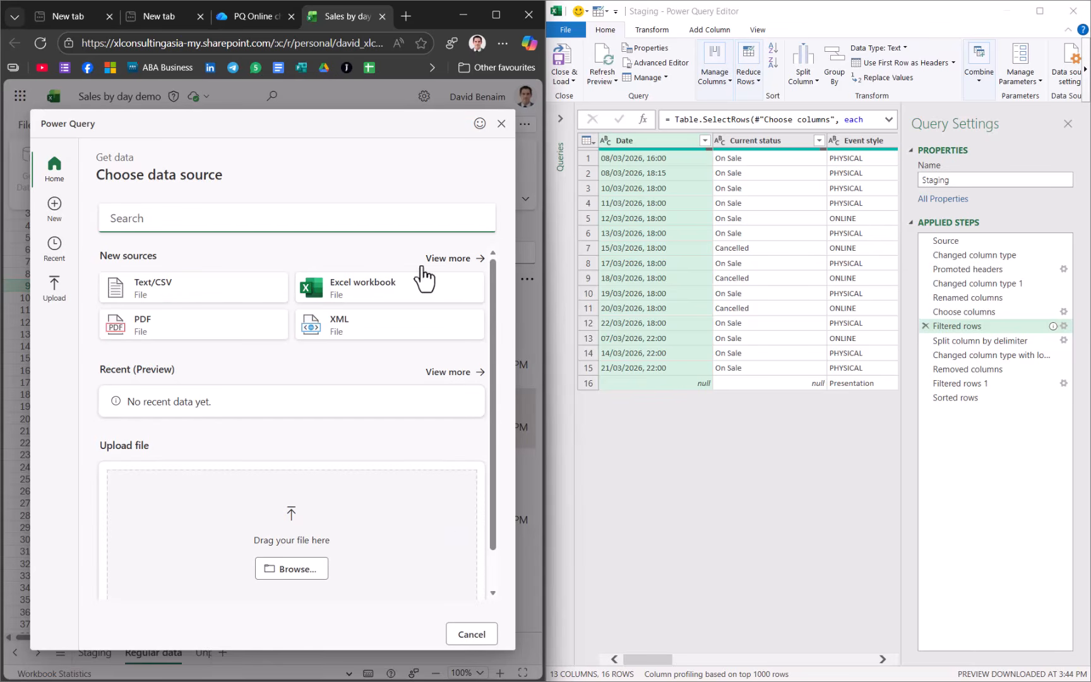
click(446, 267)
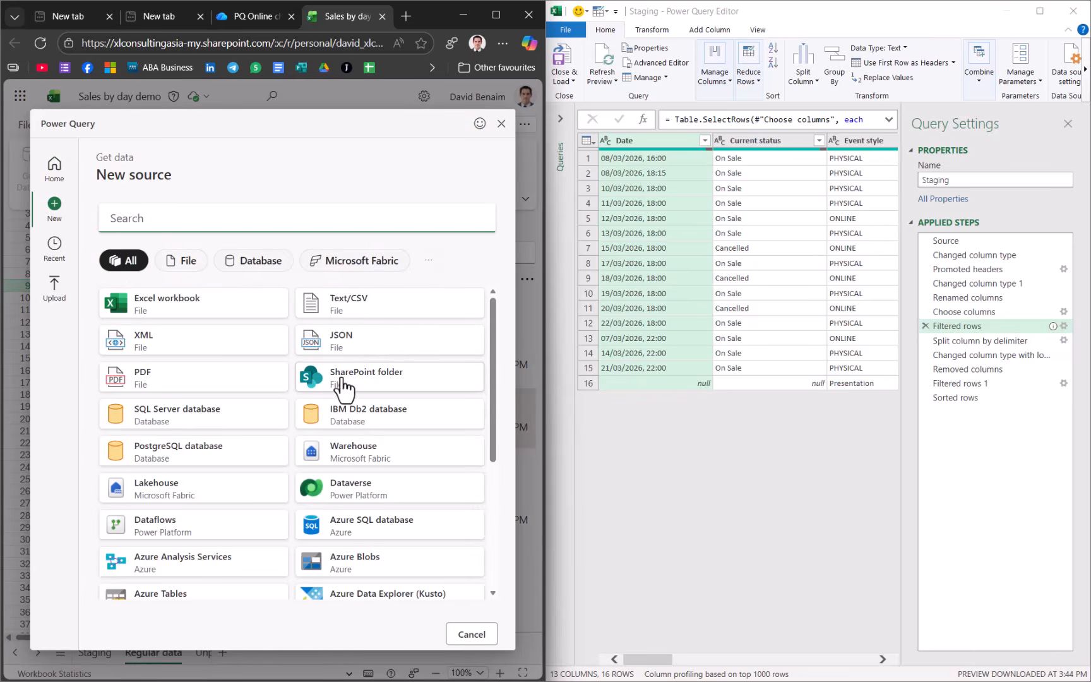
scroll(344, 391, down, 3)
drag(495, 499, 512, 304)
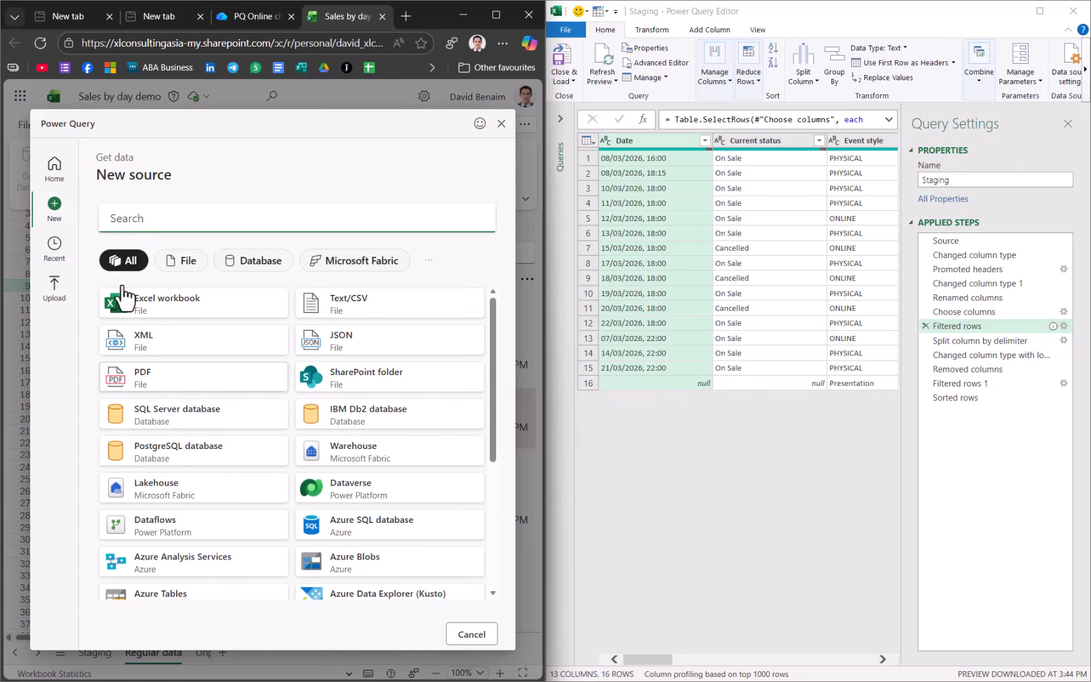
click(667, 461)
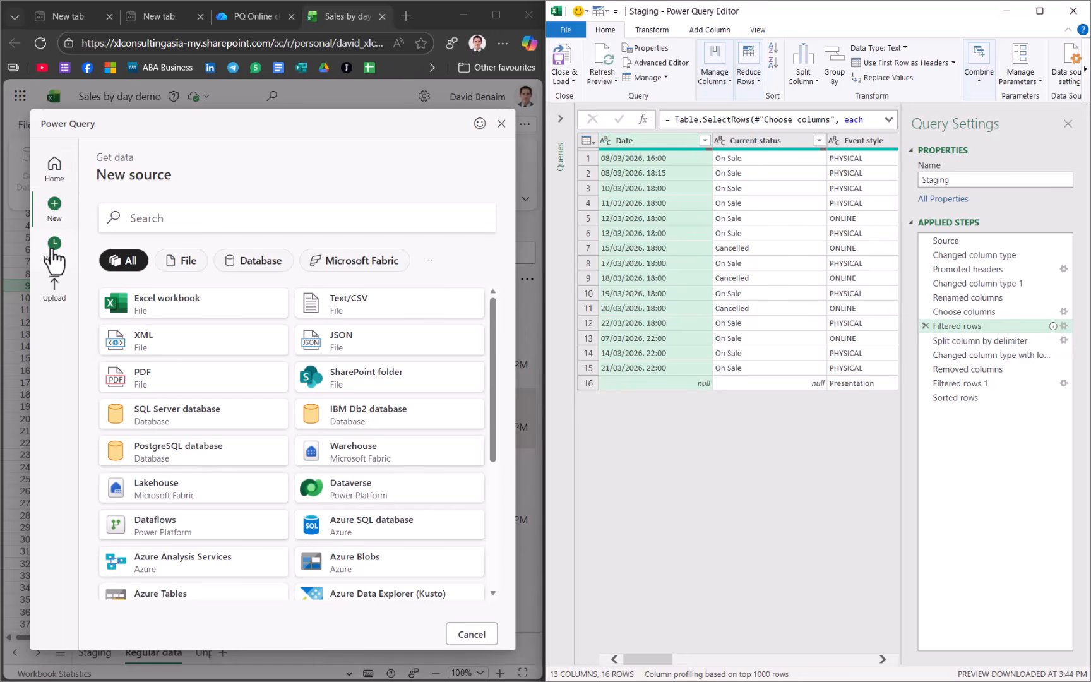
click(54, 289)
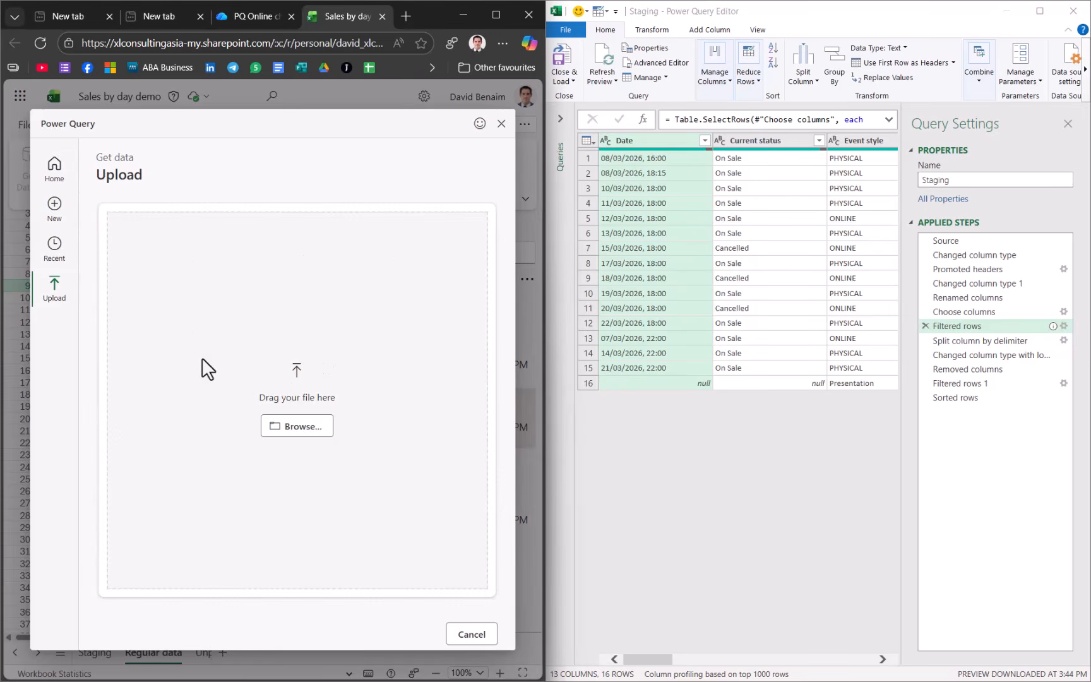
click(501, 124)
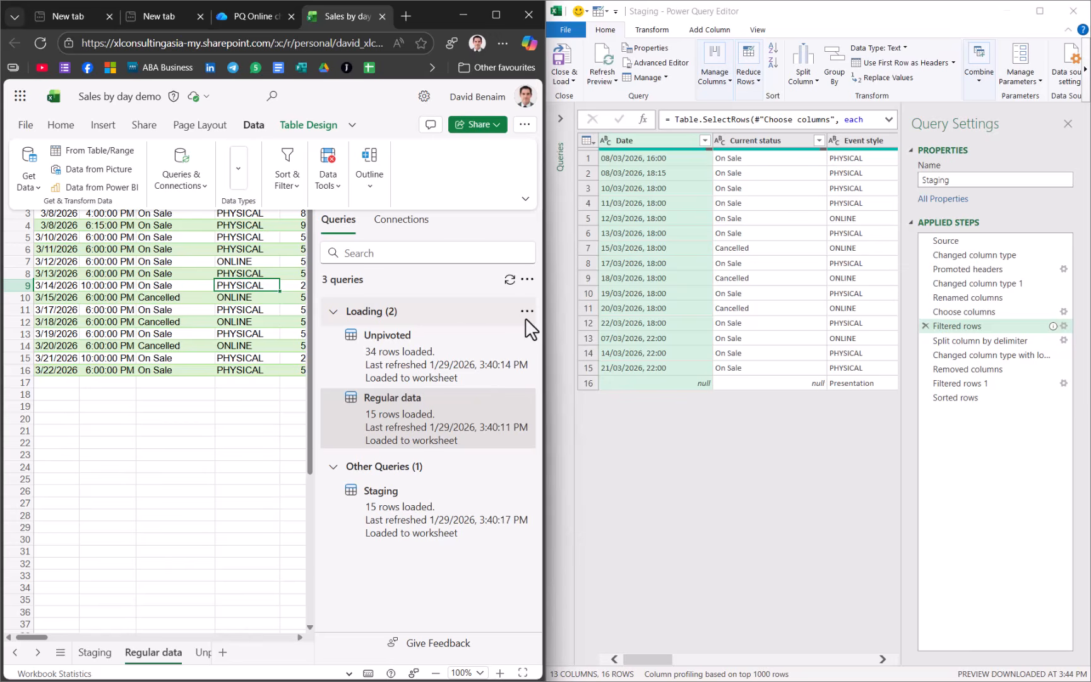
- Check the actions available for the Loading query group and dismiss them
click(527, 312)
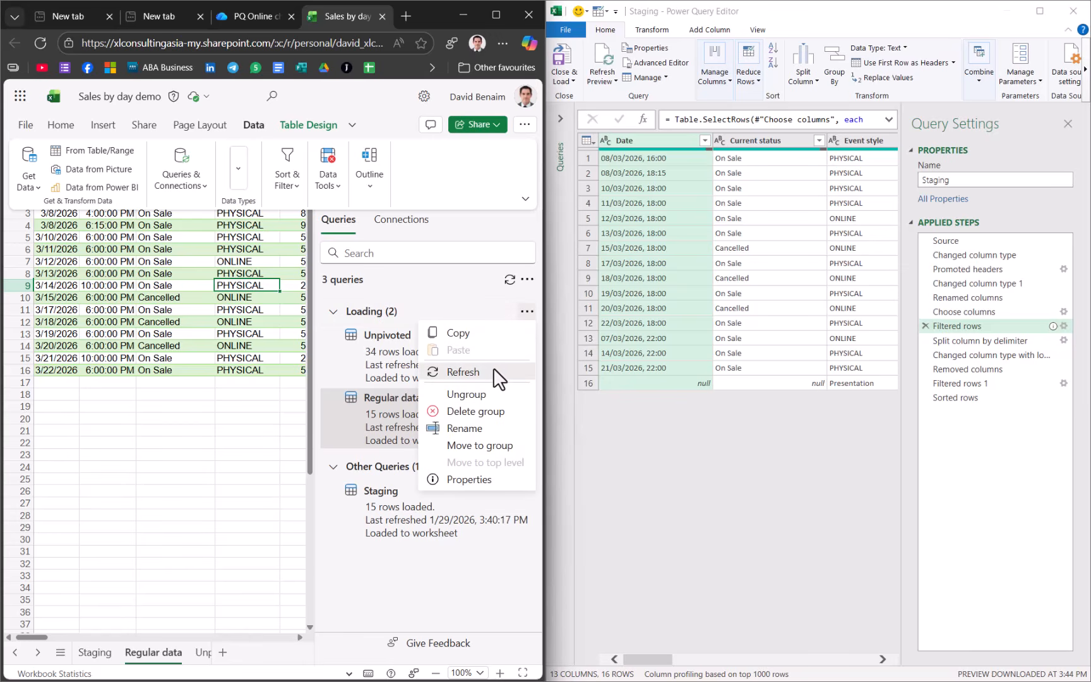
click(448, 253)
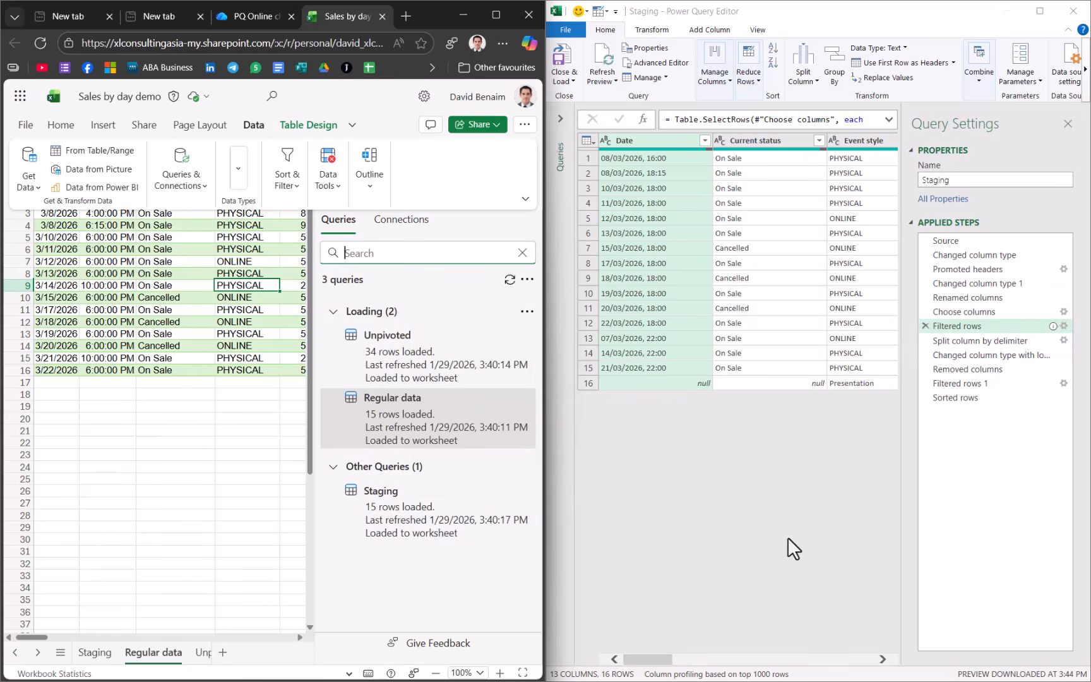
- Launch the Power Query Editor from the Regular data sheet
click(144, 301)
click(253, 126)
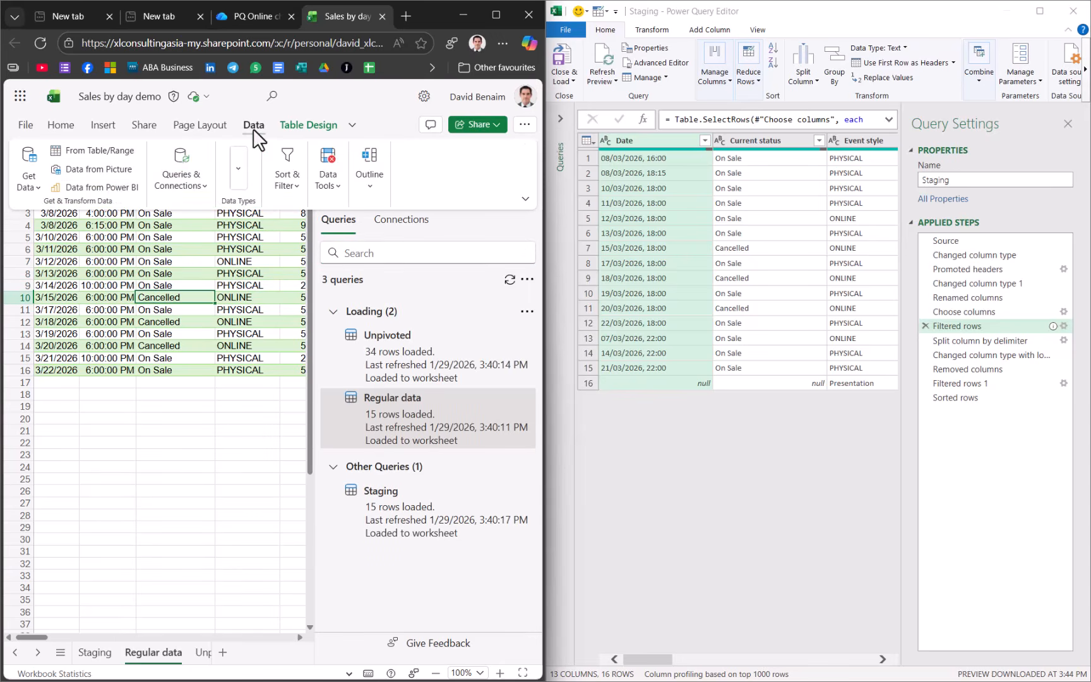
click(27, 193)
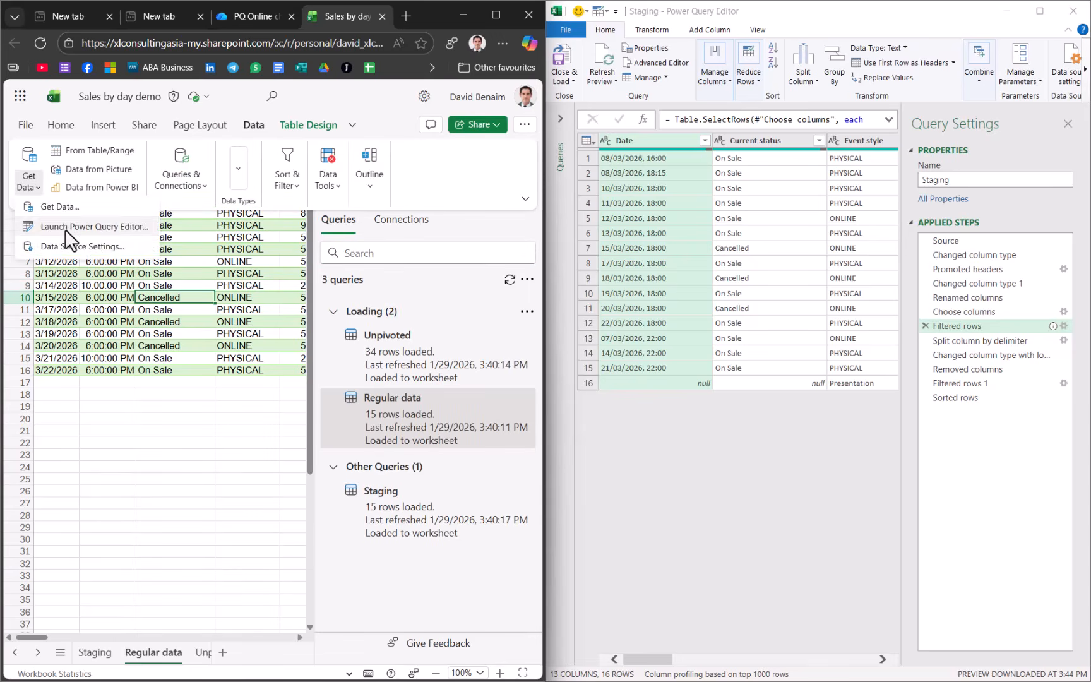
click(90, 232)
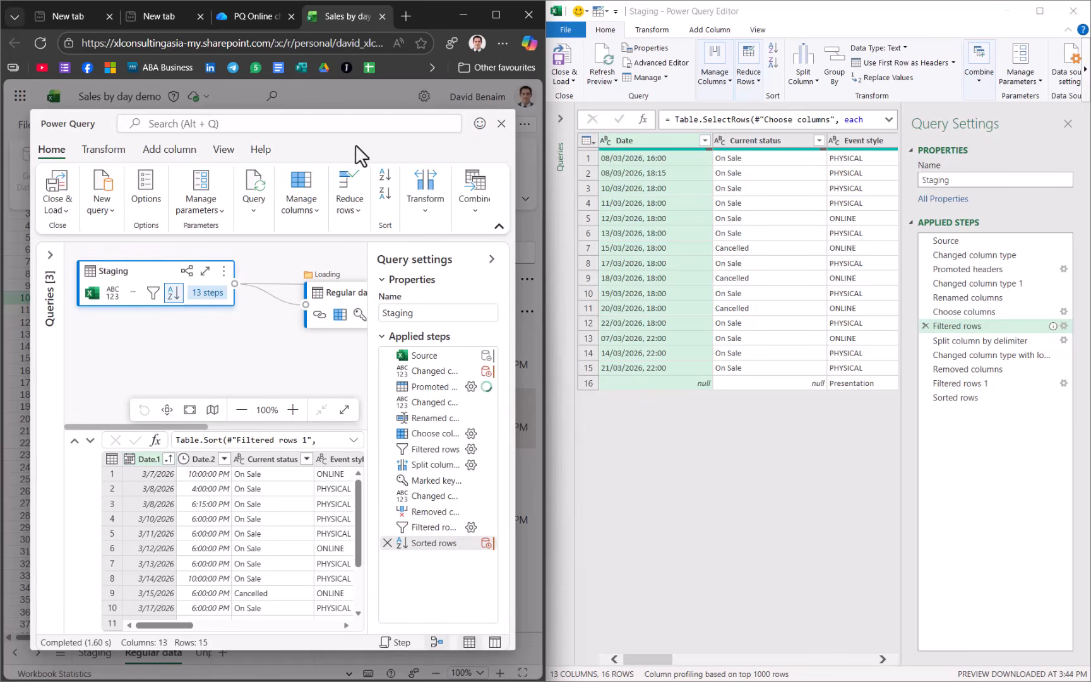
- Select the Event style column in the Staging query and switch its preview to Schema view
click(225, 459)
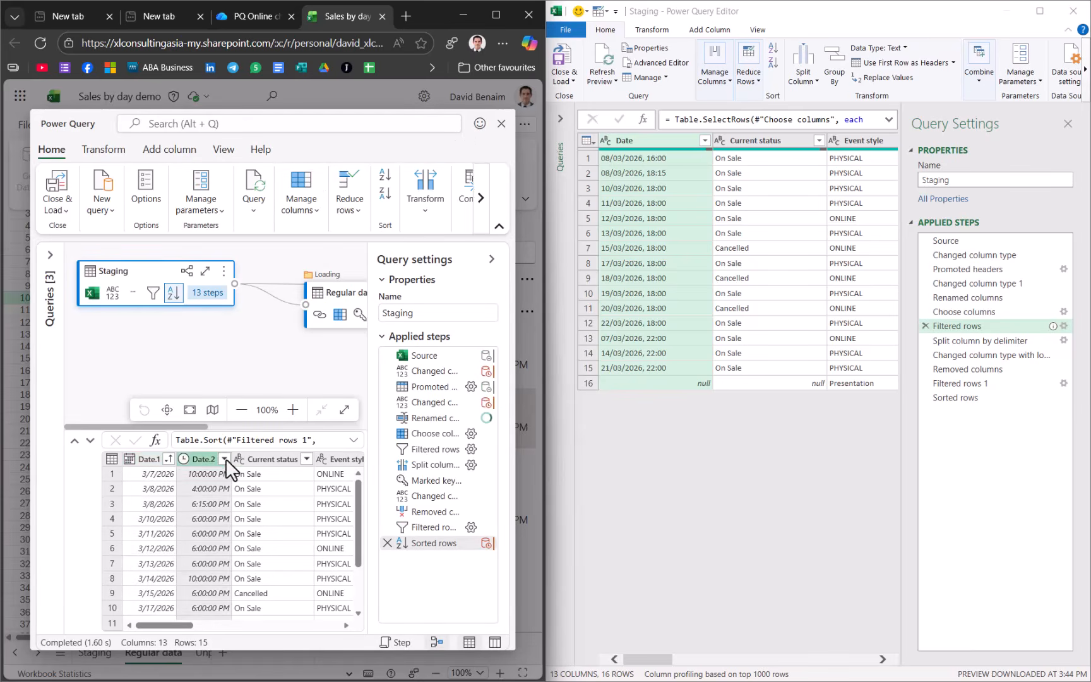
click(264, 455)
click(337, 460)
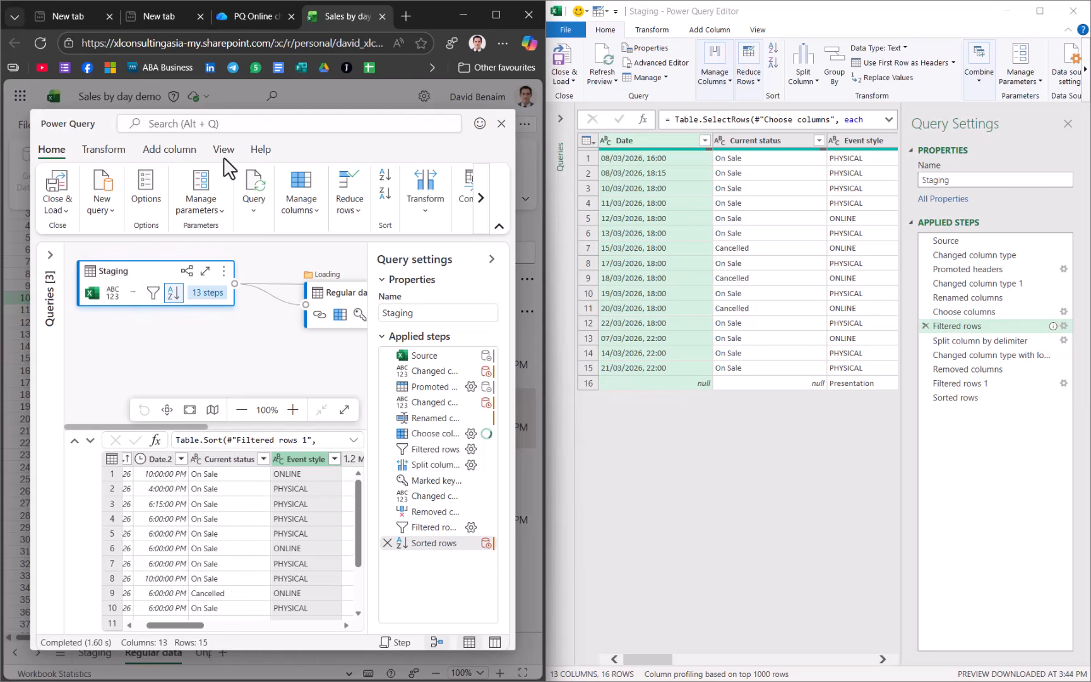
click(221, 150)
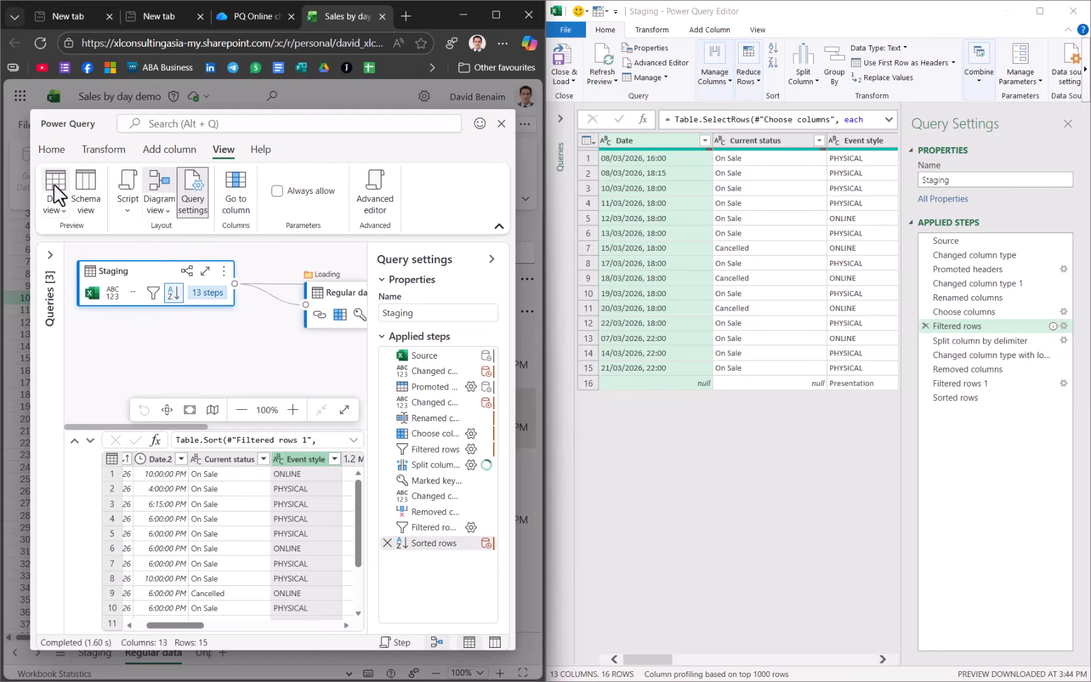
click(86, 198)
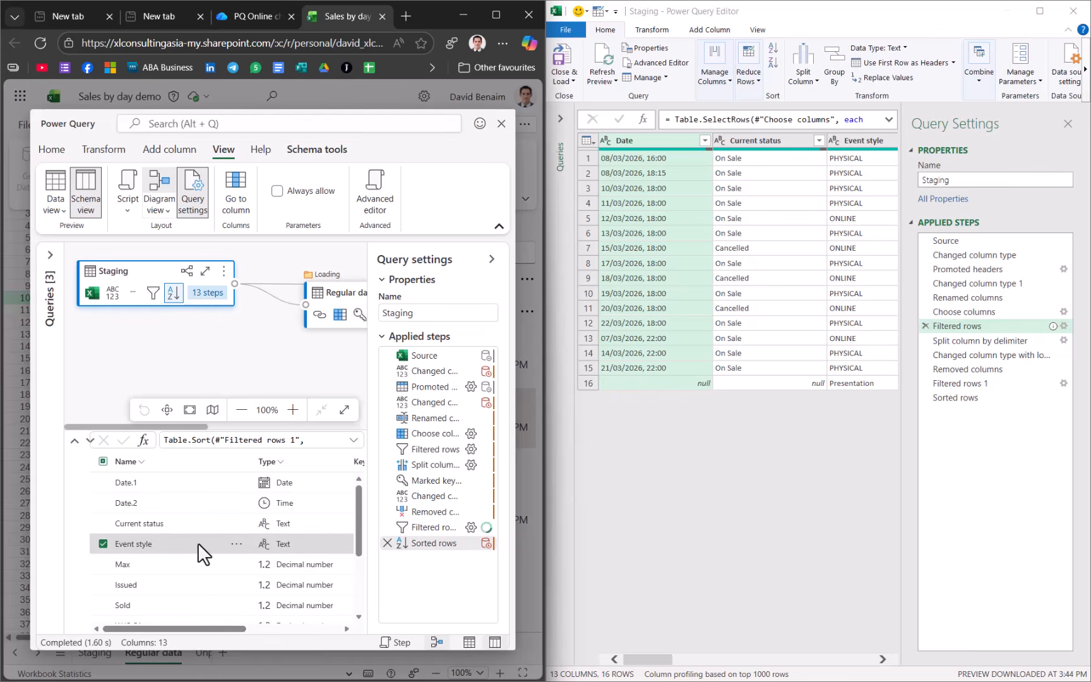
- Extend the schema selection from Event style to Date.2, deselect Current status, and select Max, Sold and Issued instead
shift+click(190, 499)
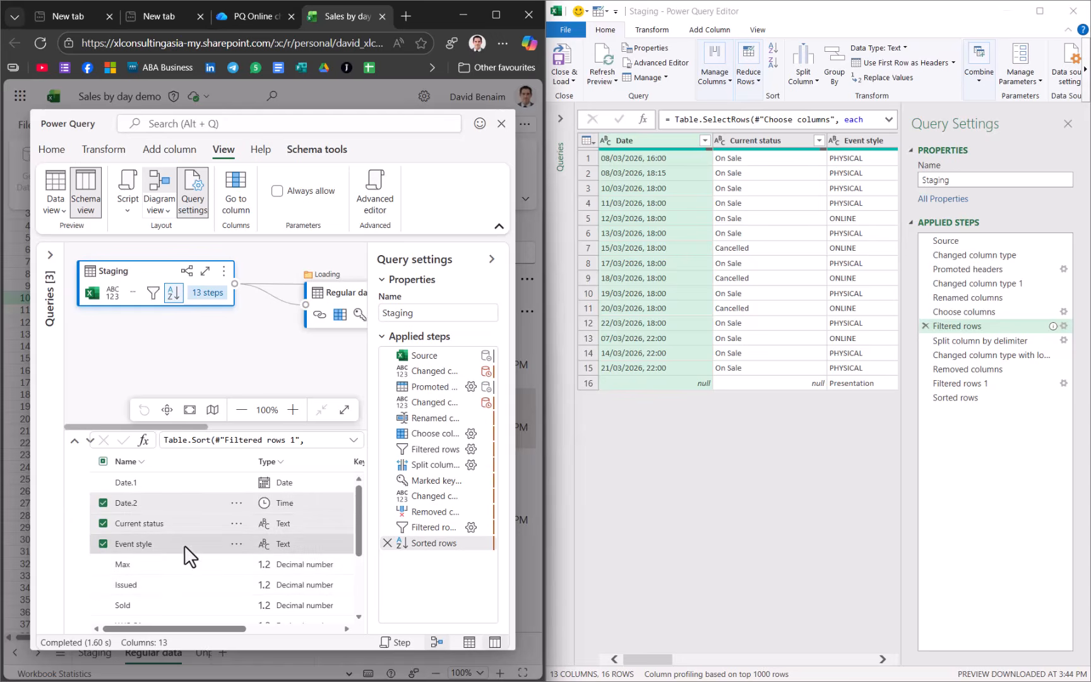
click(103, 524)
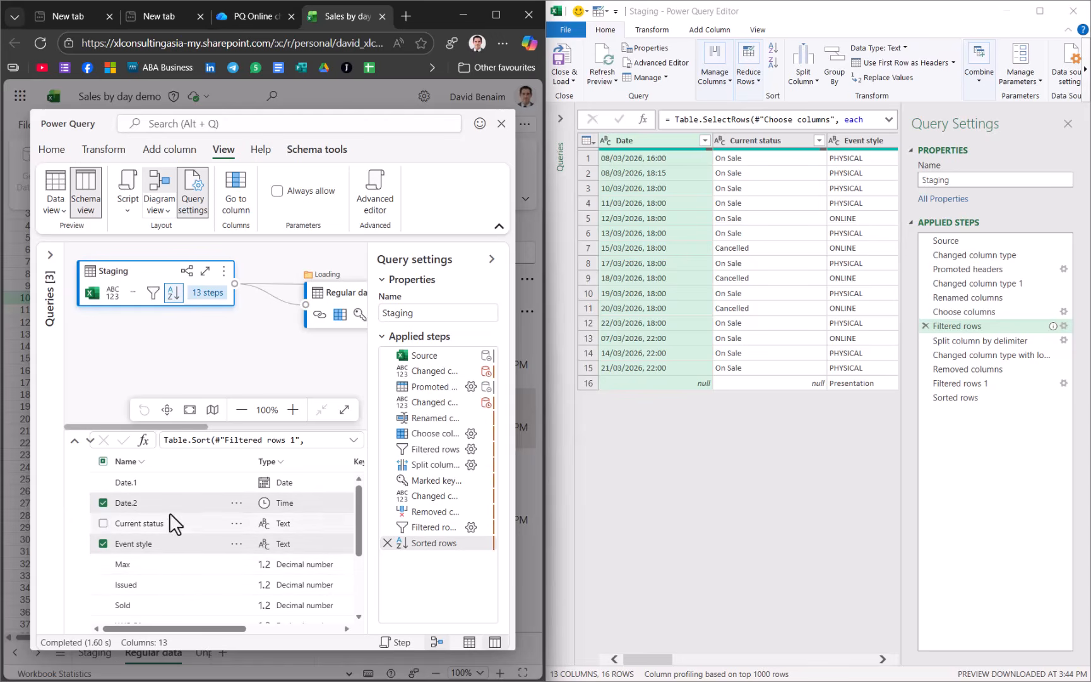
click(193, 564)
ctrl+click(202, 605)
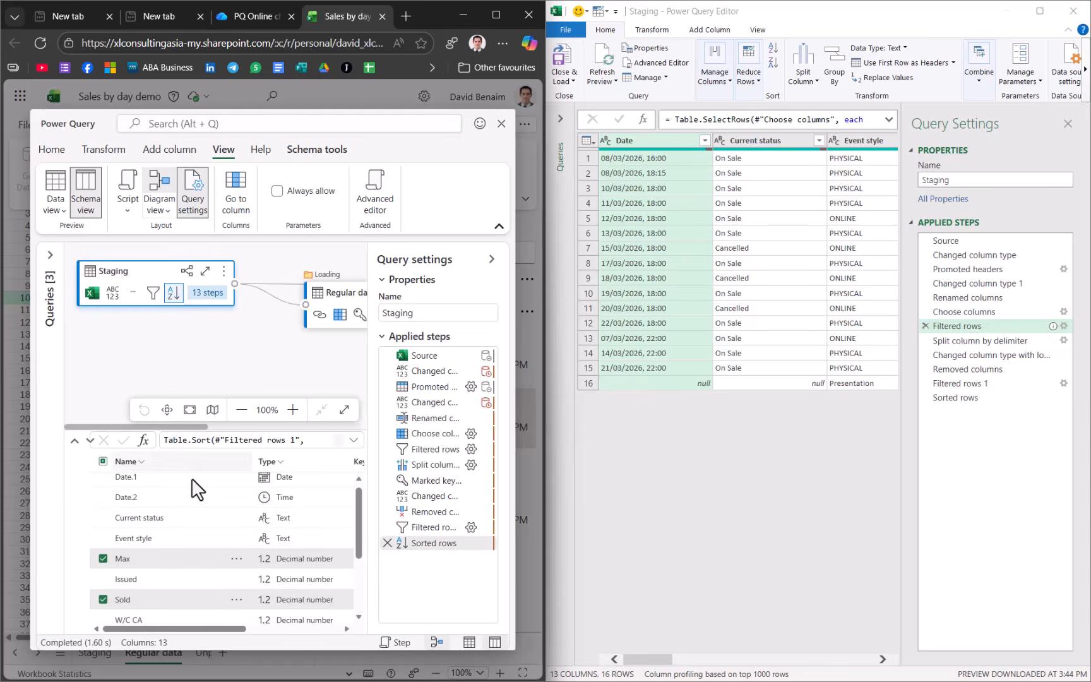
ctrl+click(192, 579)
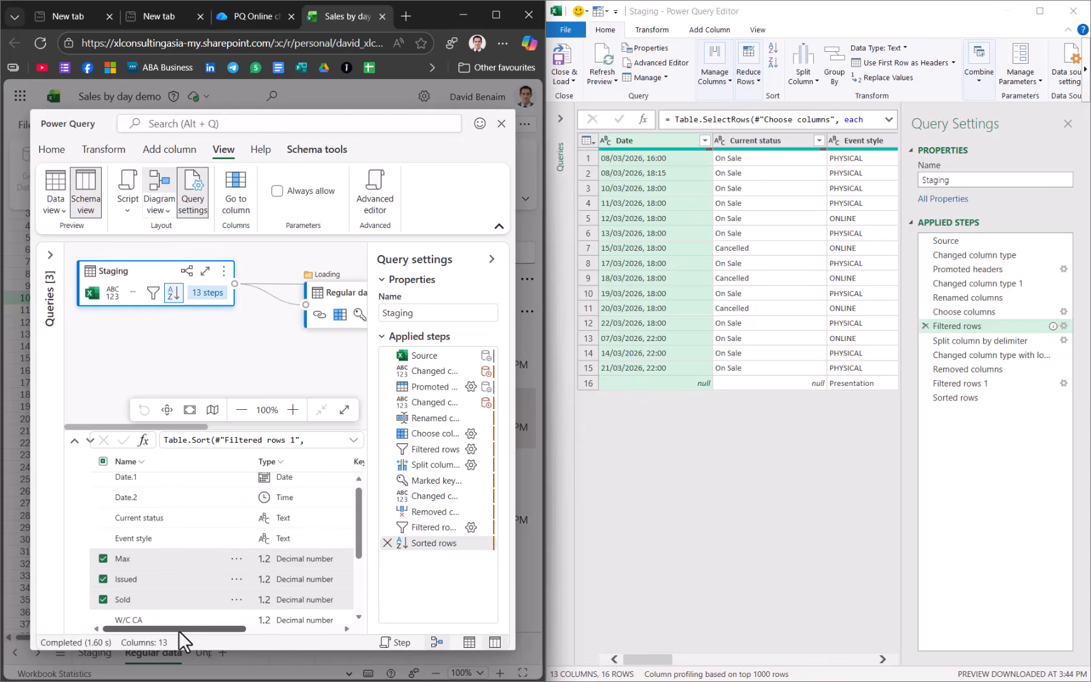
- Switch the Staging preview back to Data view with the column profile enabled
mouse_move(179, 629)
mouse_down()
mouse_move(355, 629)
mouse_move(172, 629)
mouse_up()
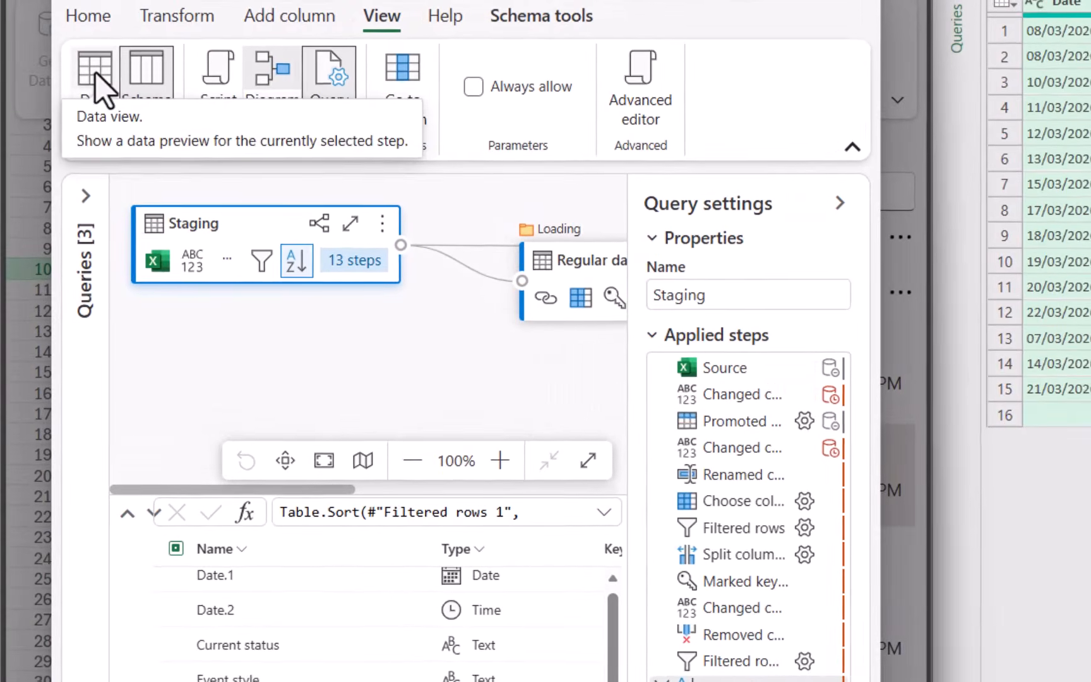
click(70, 142)
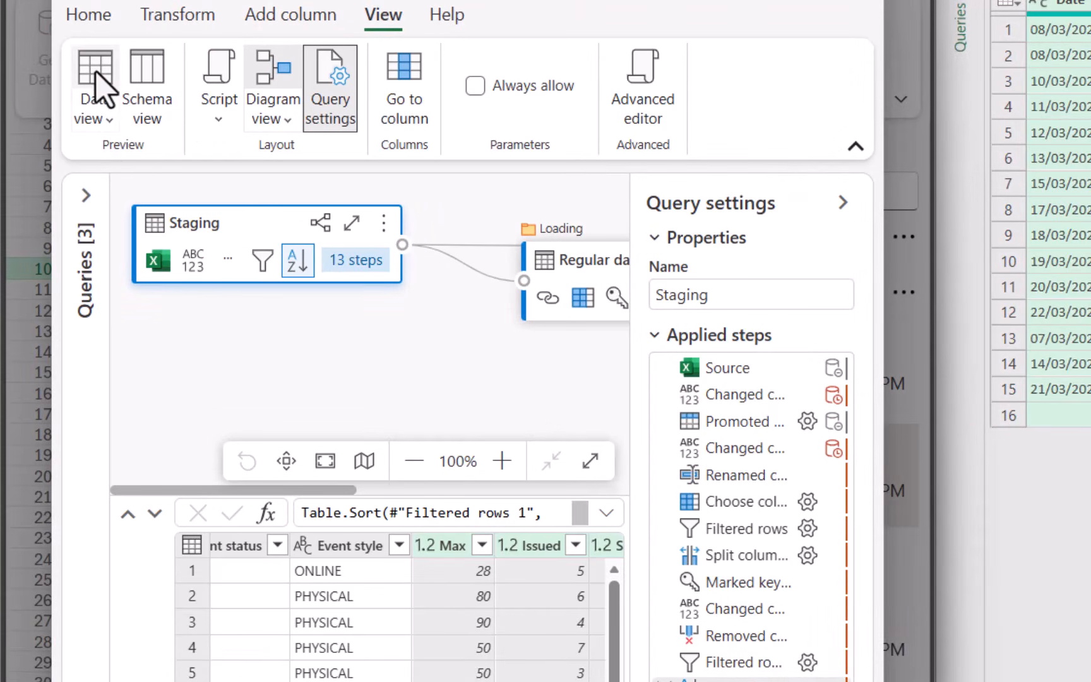
click(101, 120)
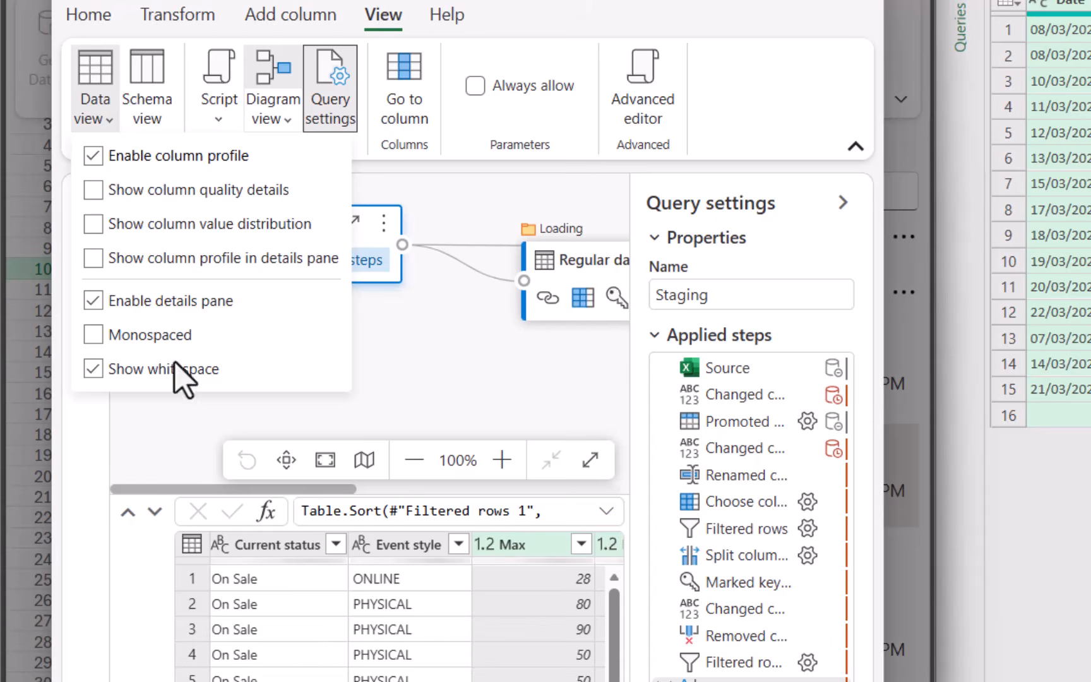
click(250, 236)
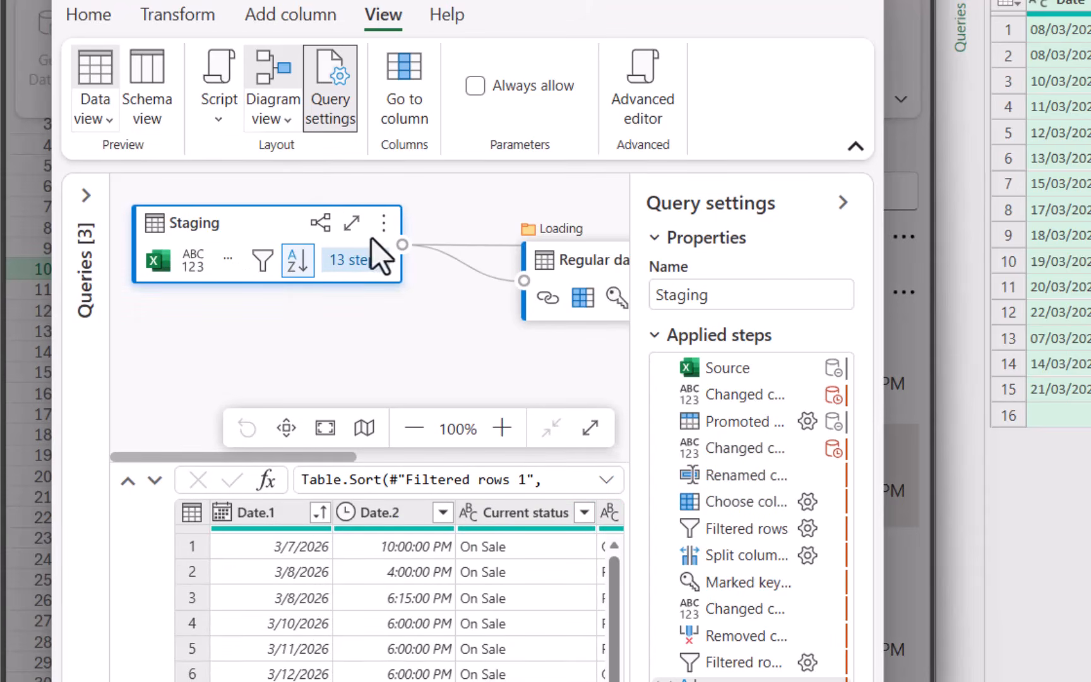
- Review the Diagram view options and hide the query diagram
click(278, 126)
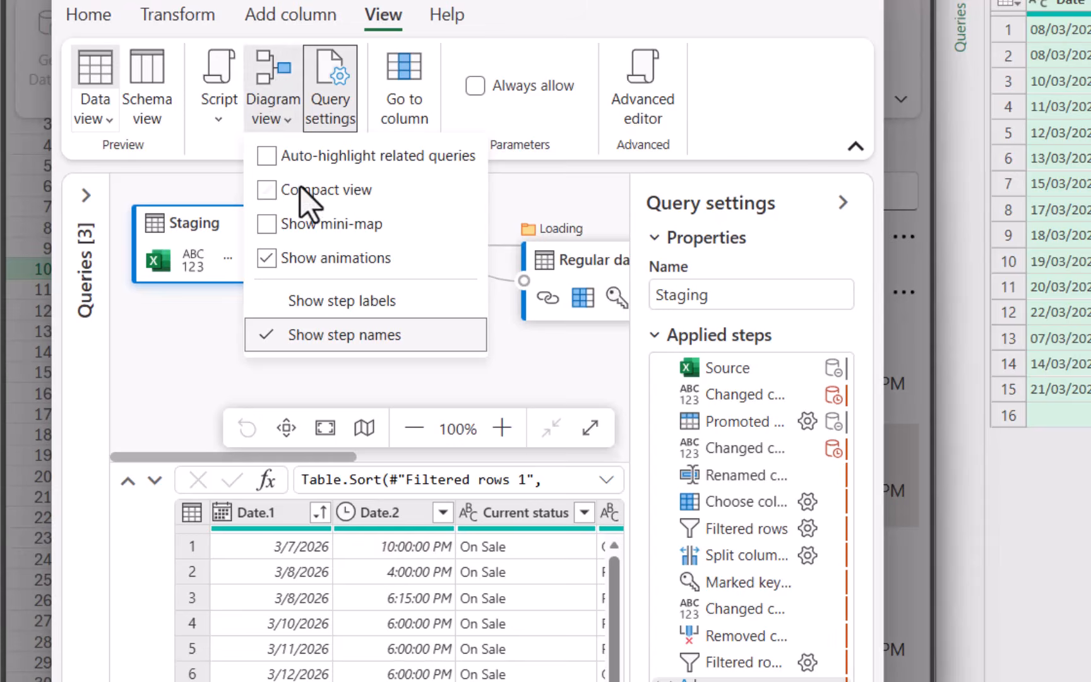
click(276, 71)
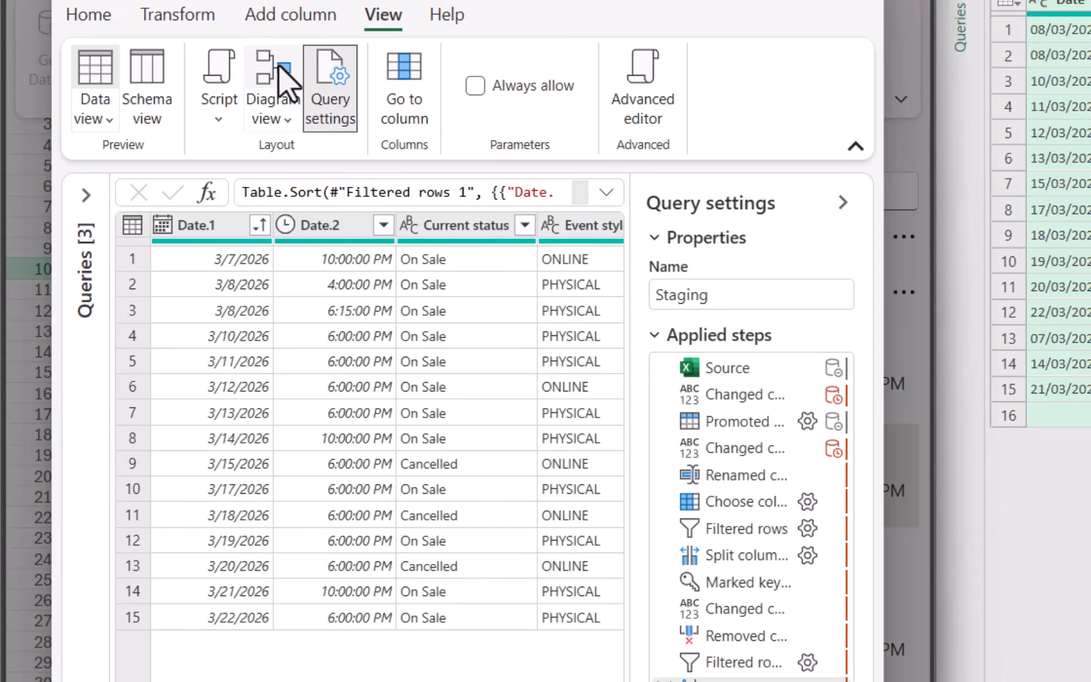
- Show the query diagram, try auto-highlighting of related queries with the option off again, and select the Regular data query
click(284, 78)
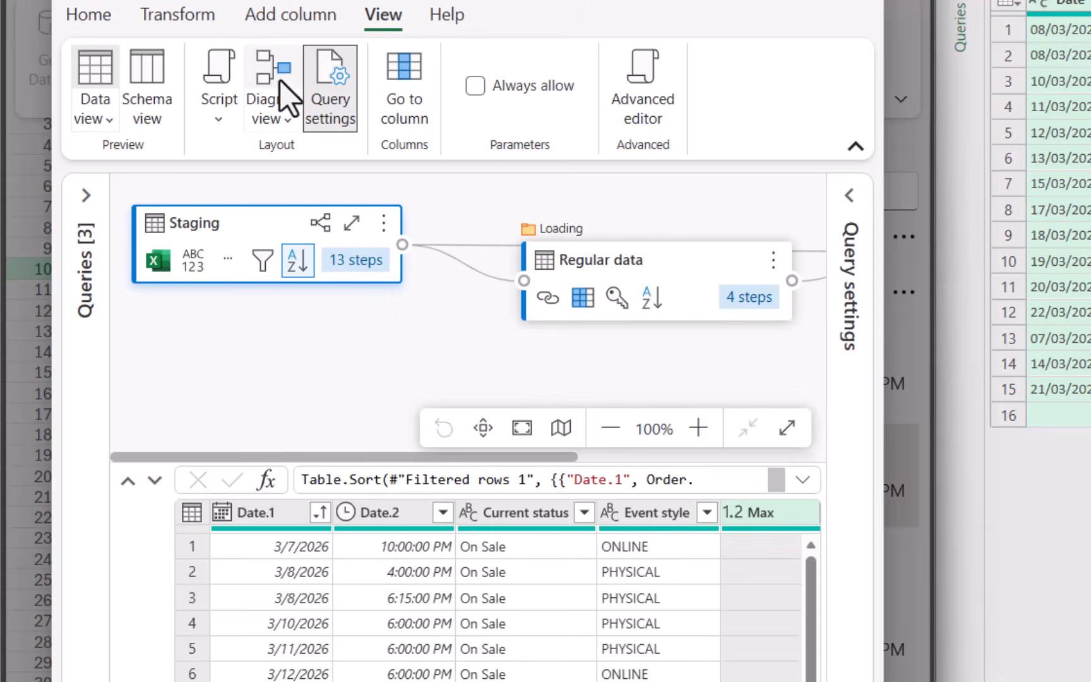
click(289, 127)
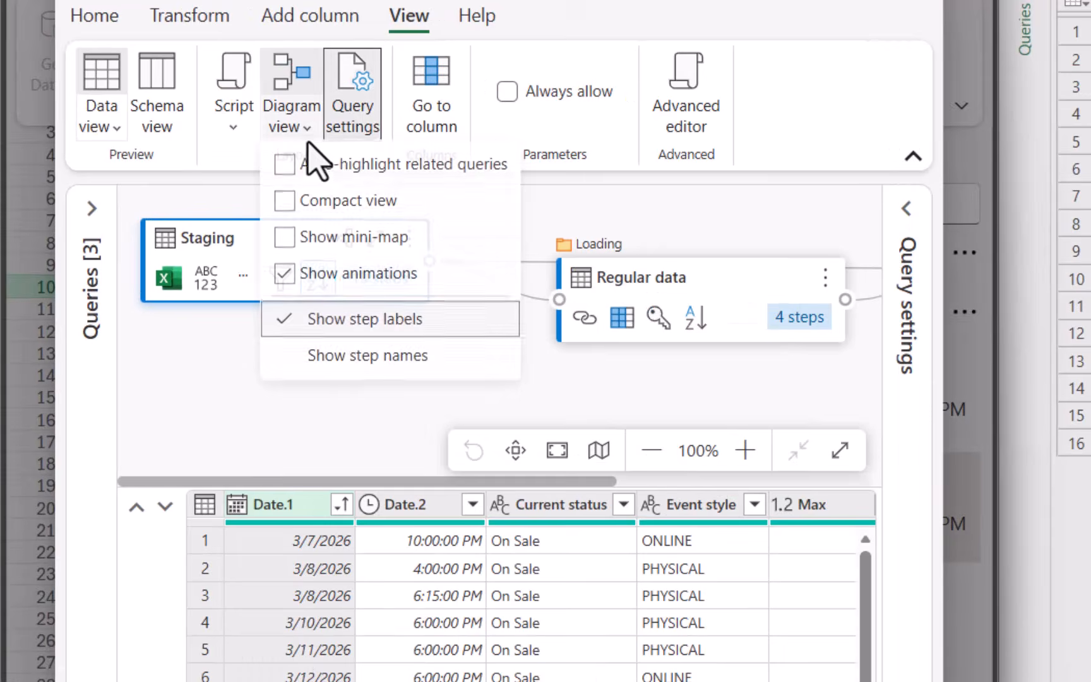
click(310, 163)
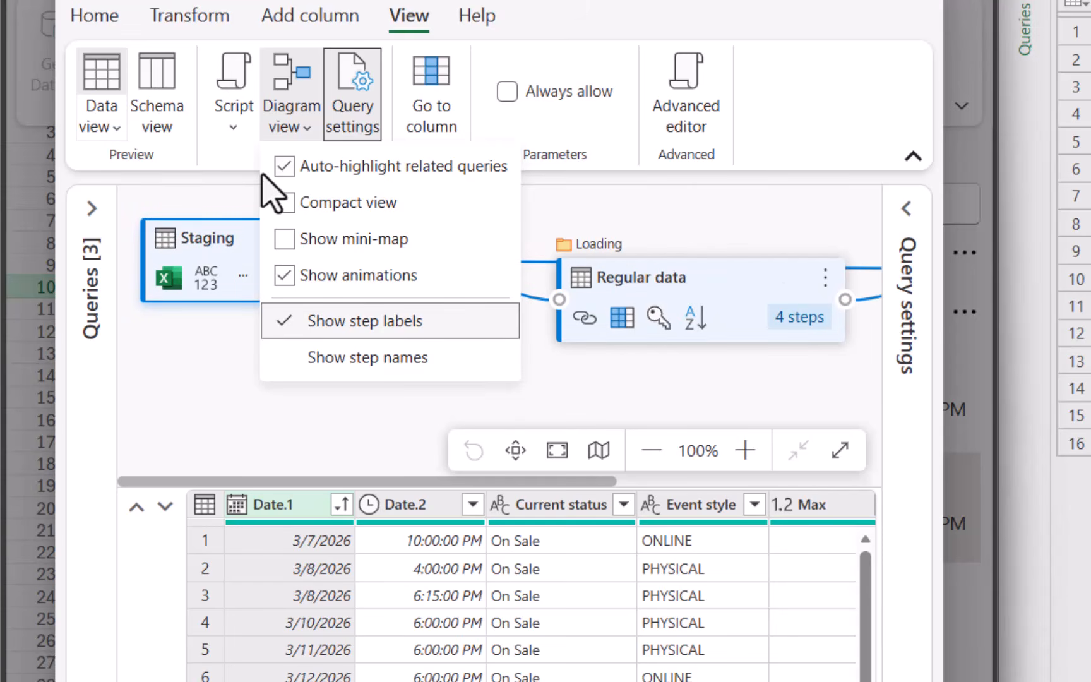
click(285, 167)
click(673, 284)
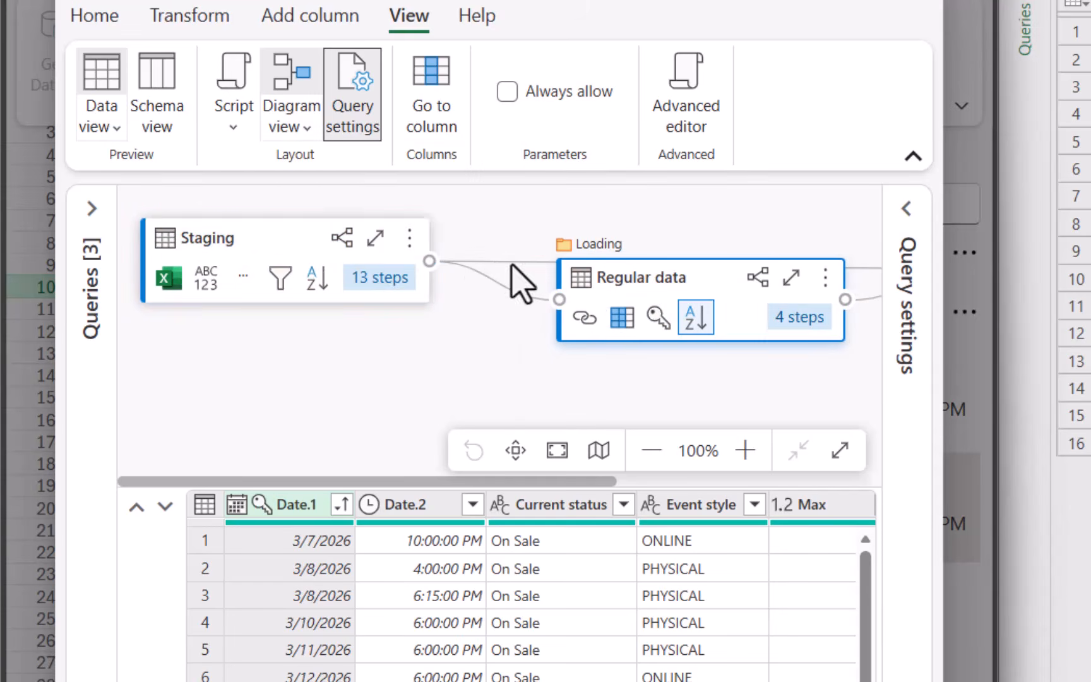
- Expand the Staging query in the diagram and compare its step labels with the applied steps in its query settings
click(308, 130)
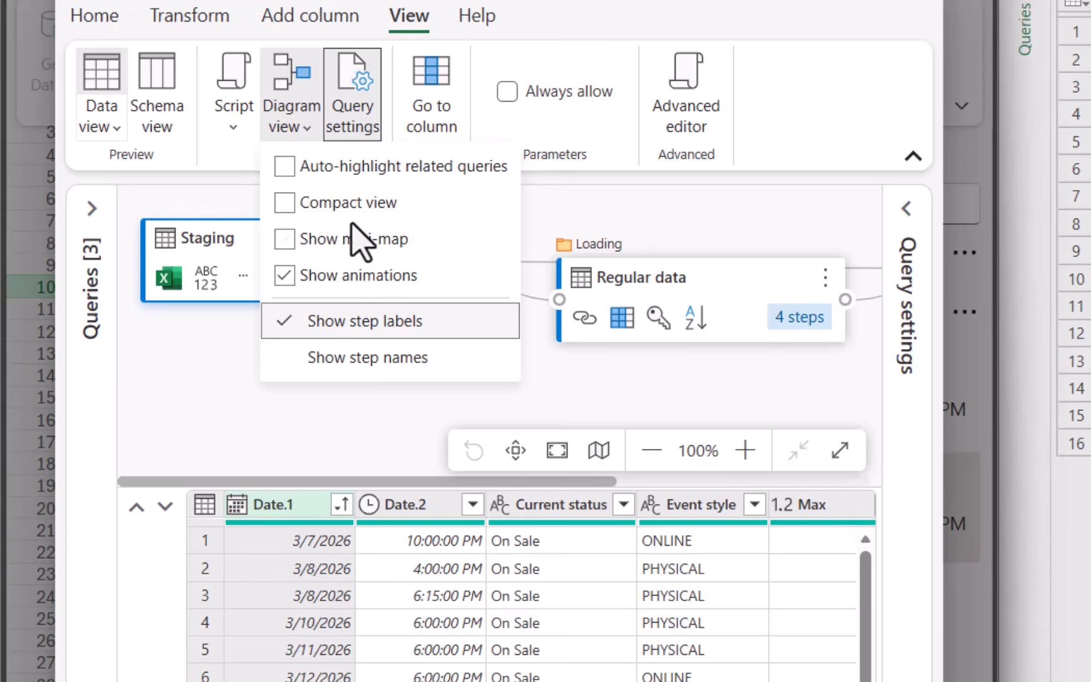
click(299, 440)
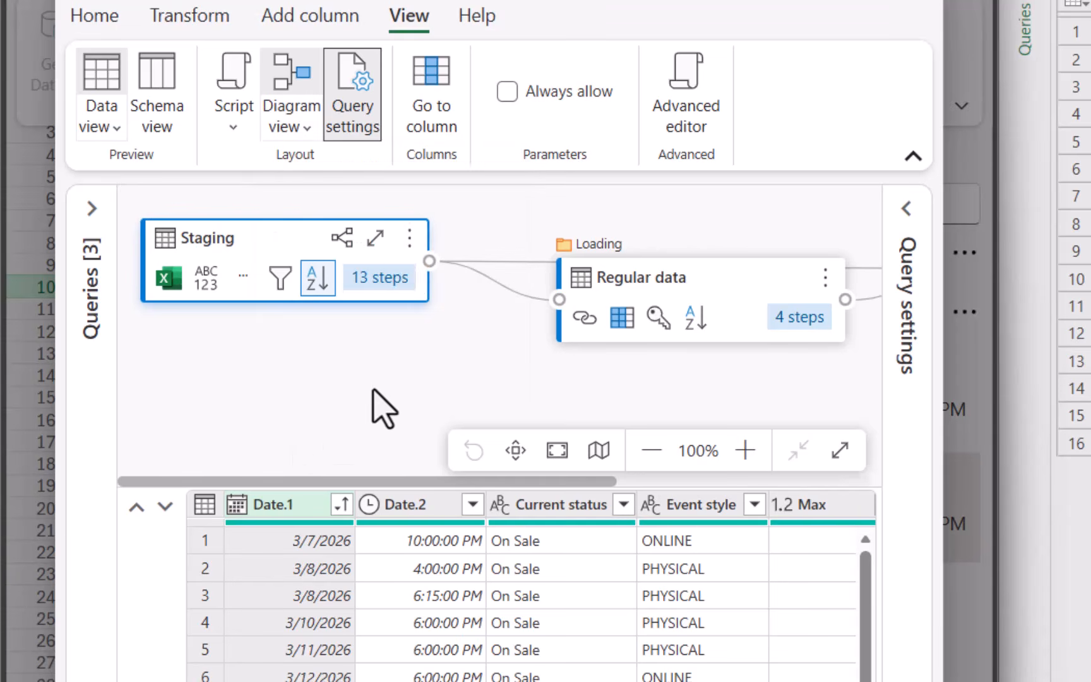
click(375, 238)
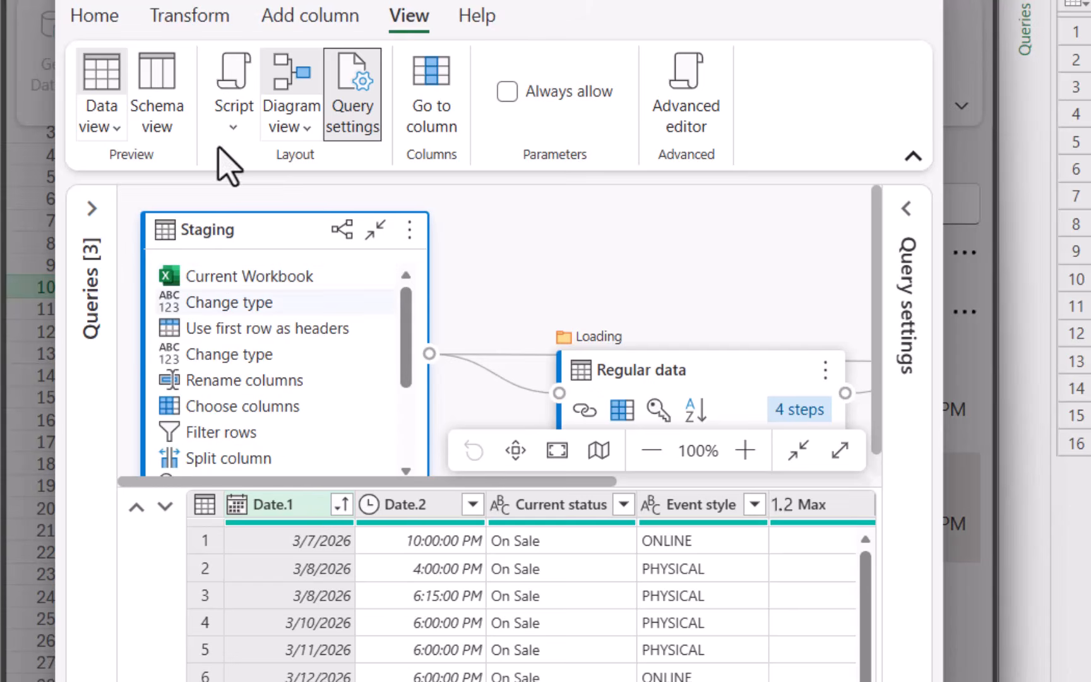
click(909, 235)
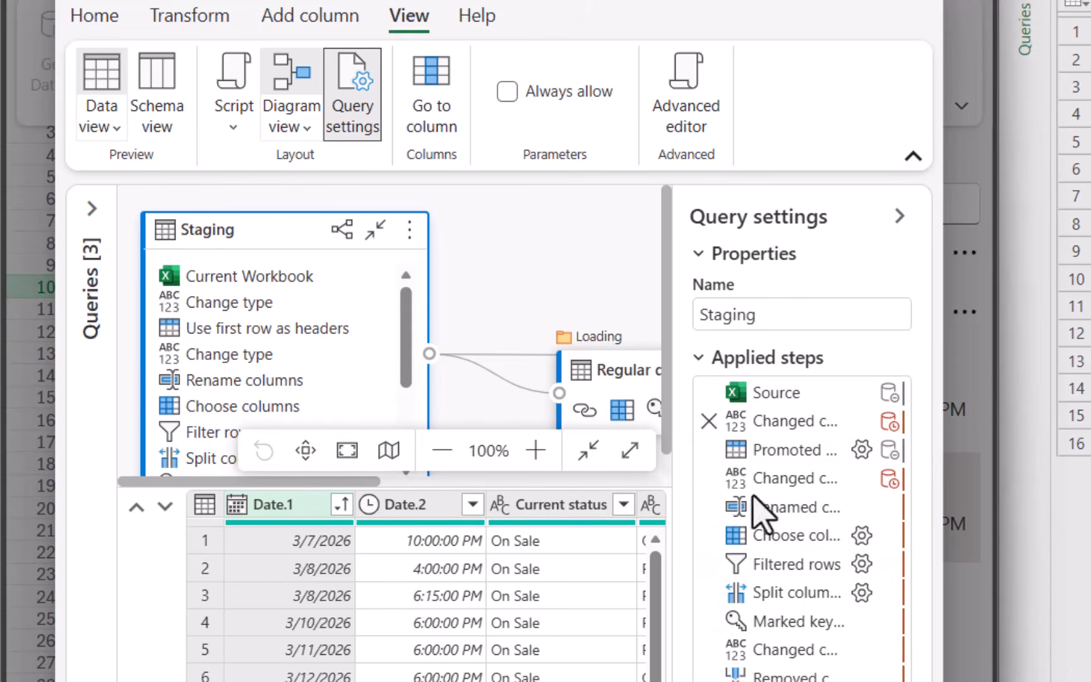
click(901, 218)
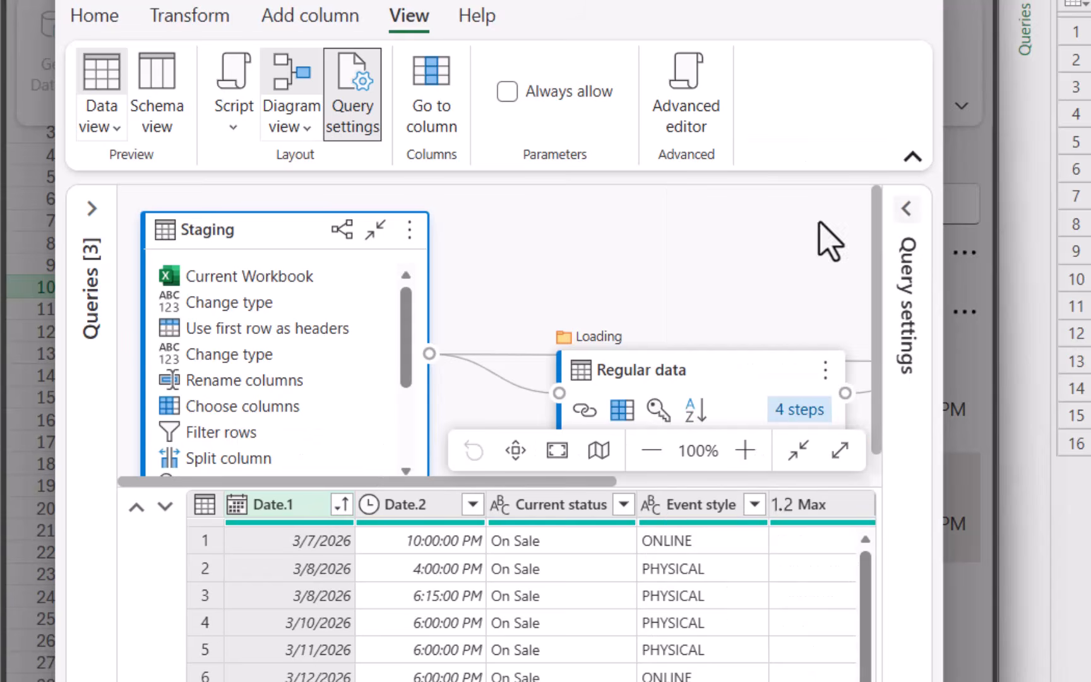
- Turn off the diagram's Compact view and show the mini-map while panning across the queries
click(297, 129)
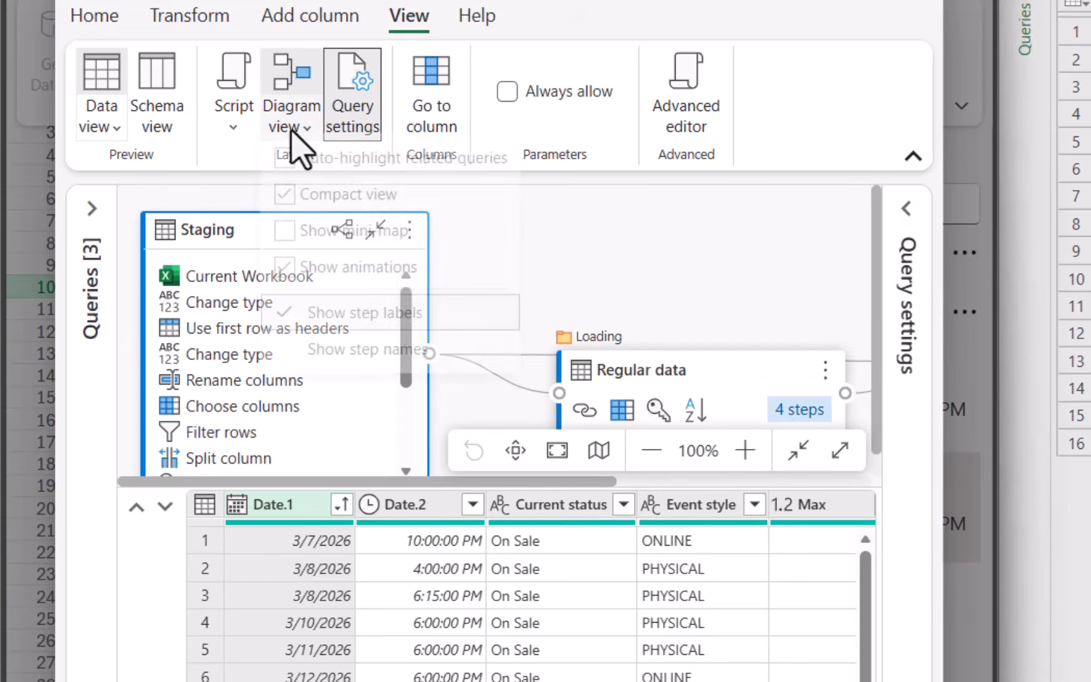
click(285, 203)
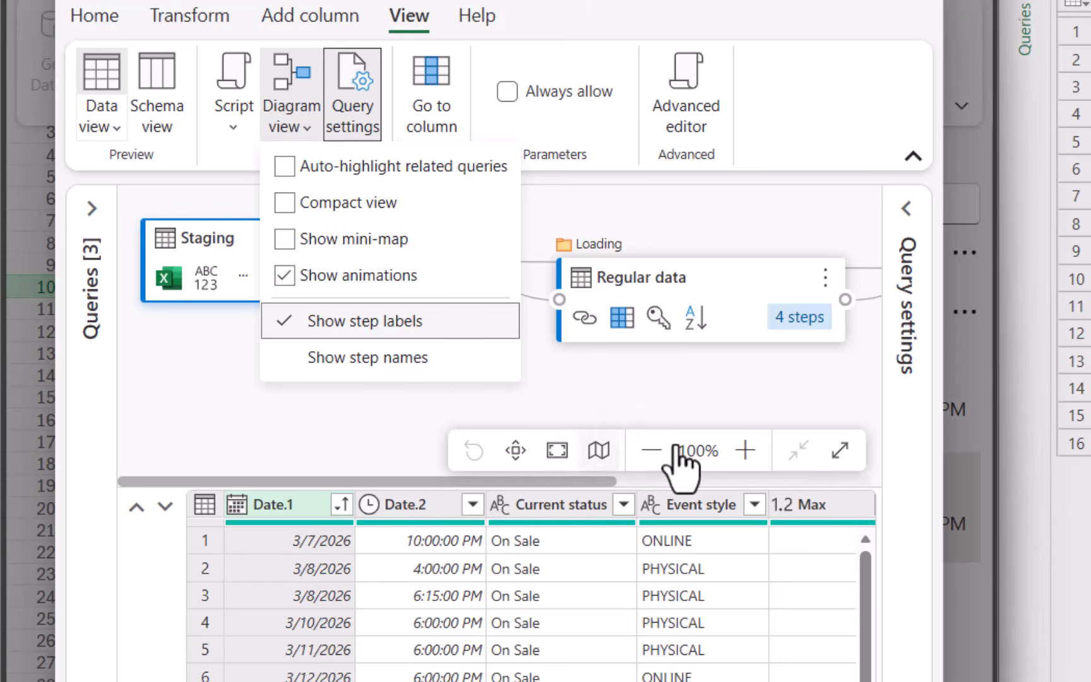
click(321, 243)
drag(638, 290, 553, 257)
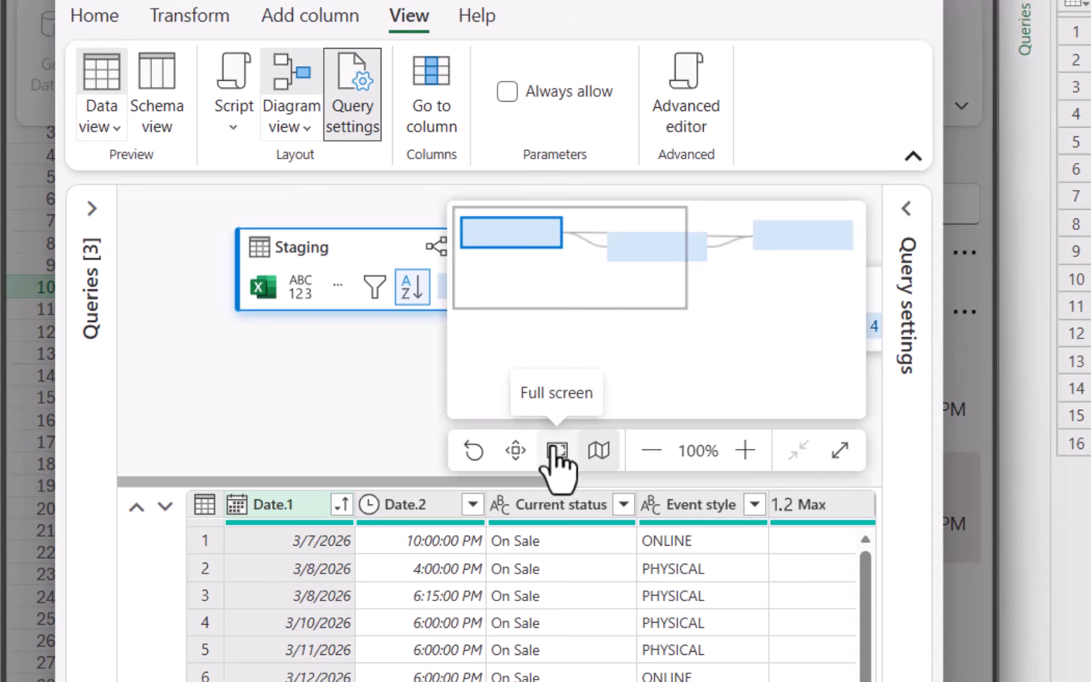
- Reset the diagram's view, fit all three queries into it at 65% zoom, and hide the mini-map
click(516, 450)
click(474, 450)
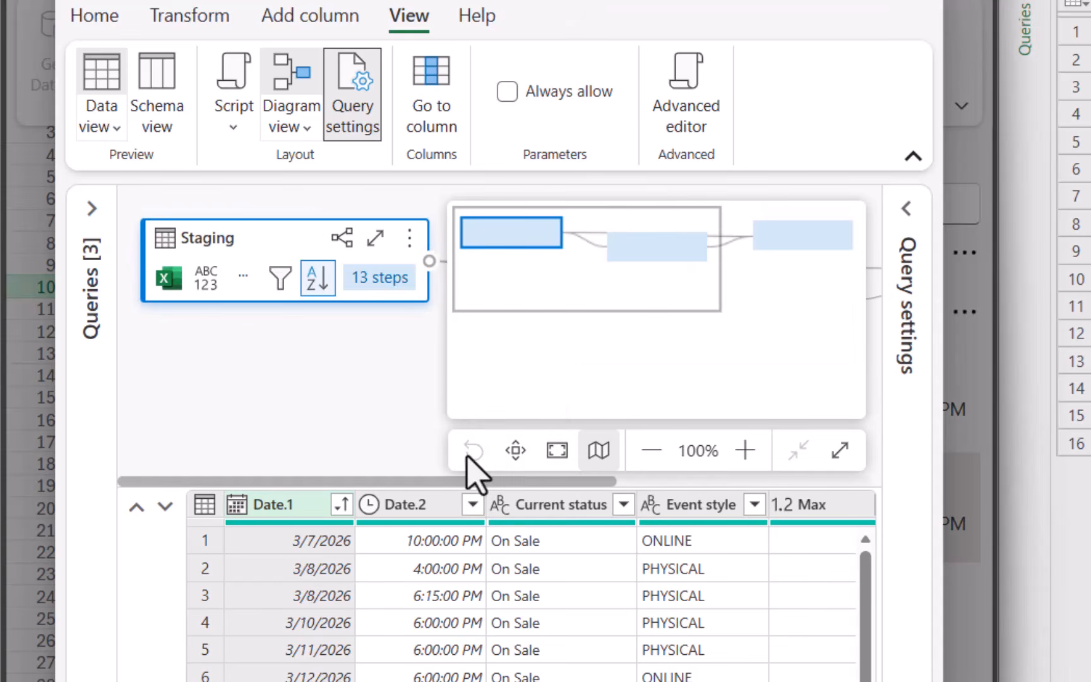
click(516, 450)
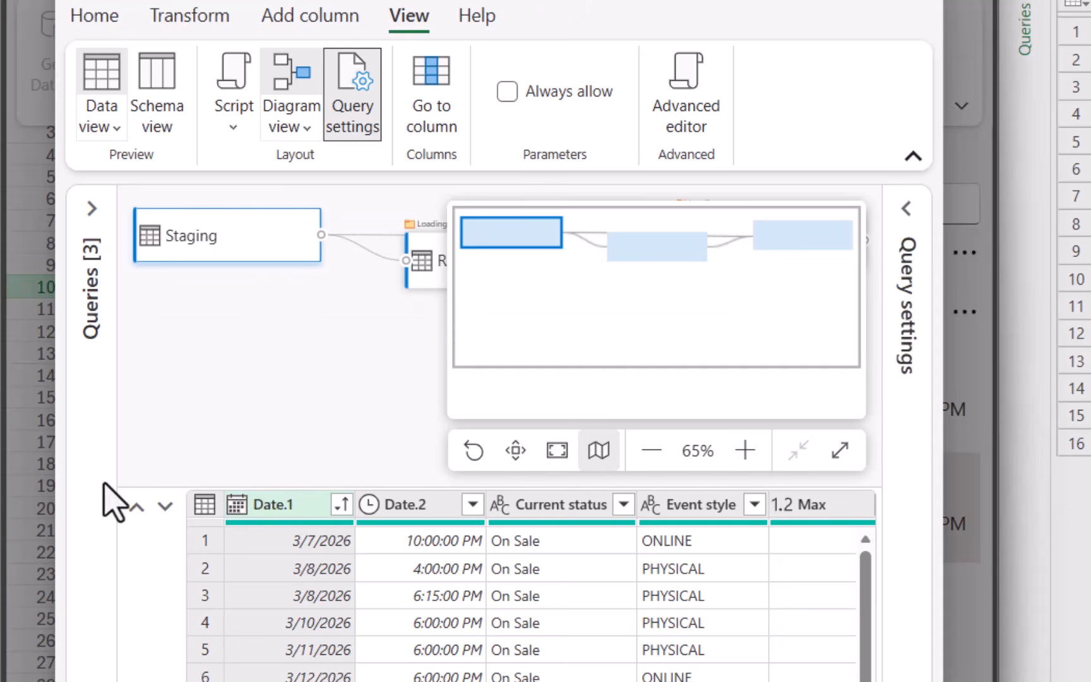
click(289, 126)
click(284, 239)
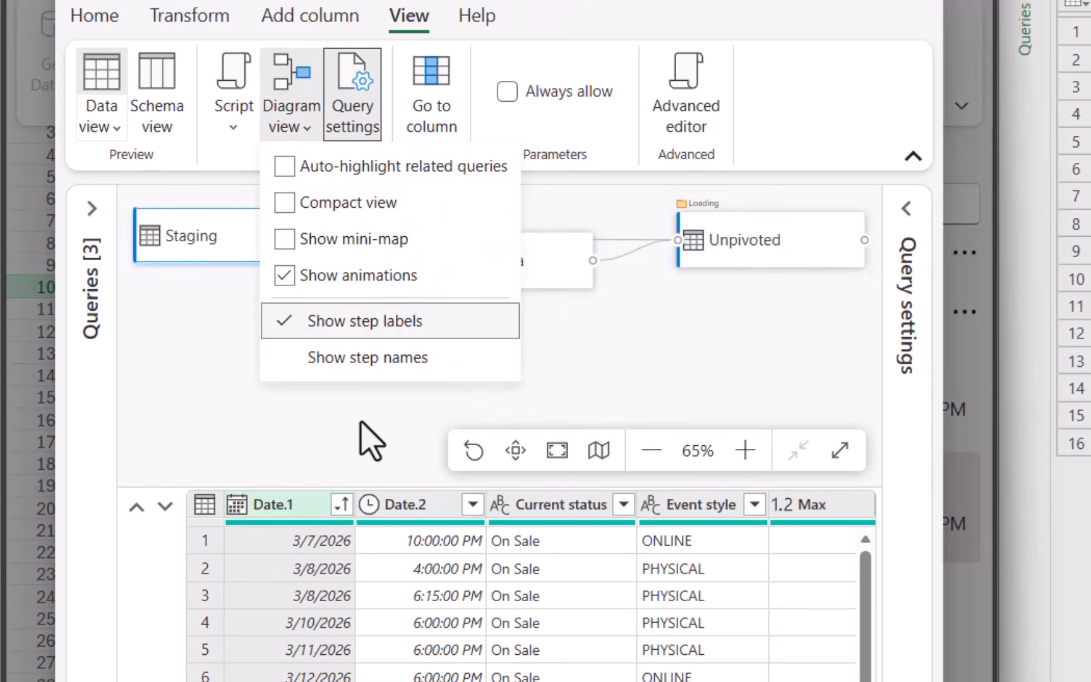
click(355, 443)
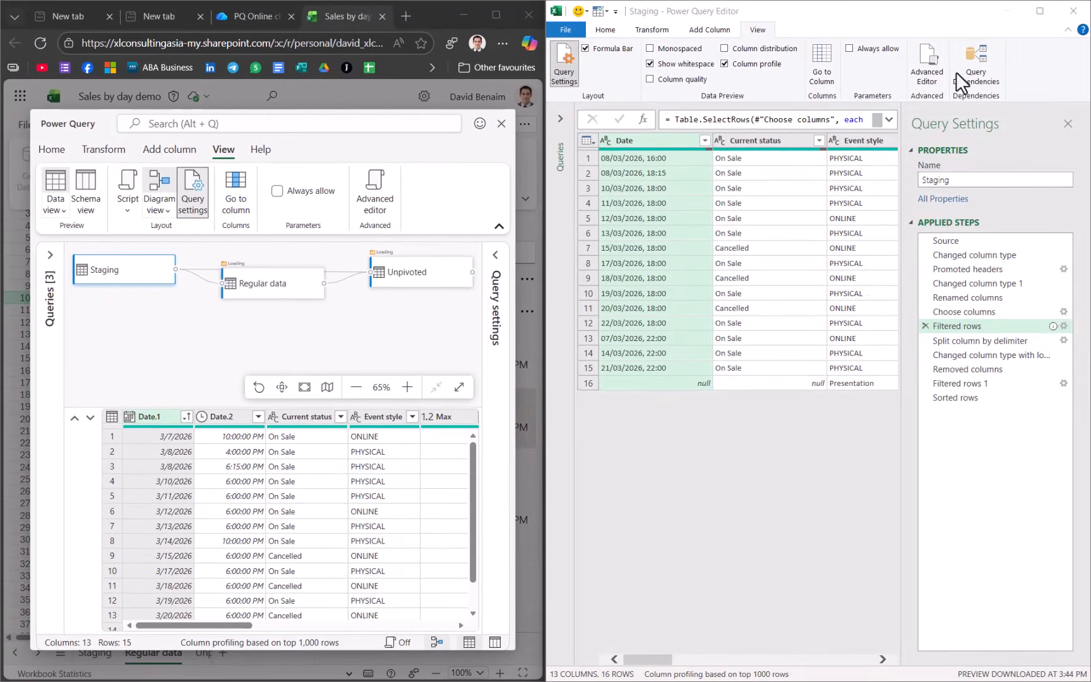
- In the desktop Power Query Editor, examine the Query Dependencies window beside the online diagram and close it
click(1010, 63)
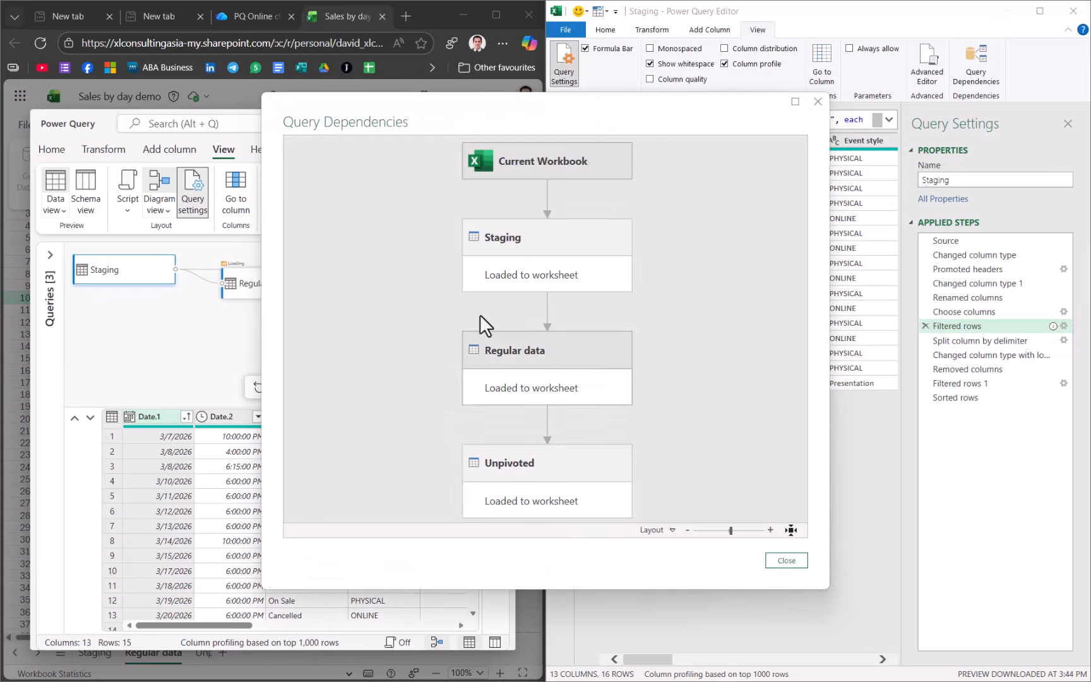
drag(548, 117, 835, 67)
drag(1010, 65, 905, 83)
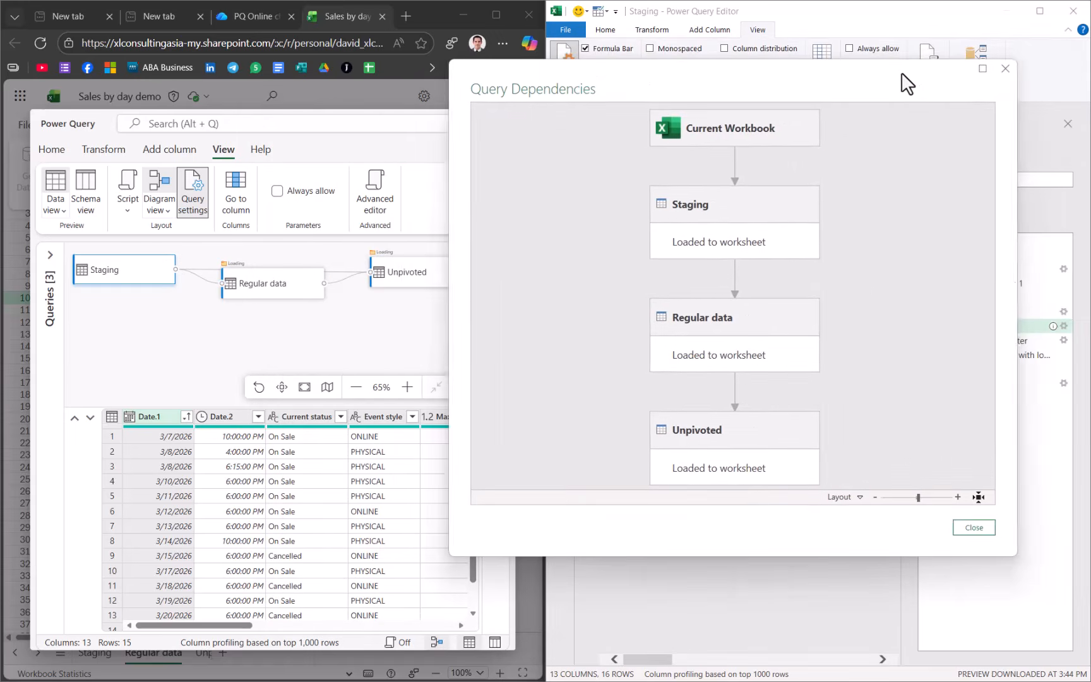
click(1002, 66)
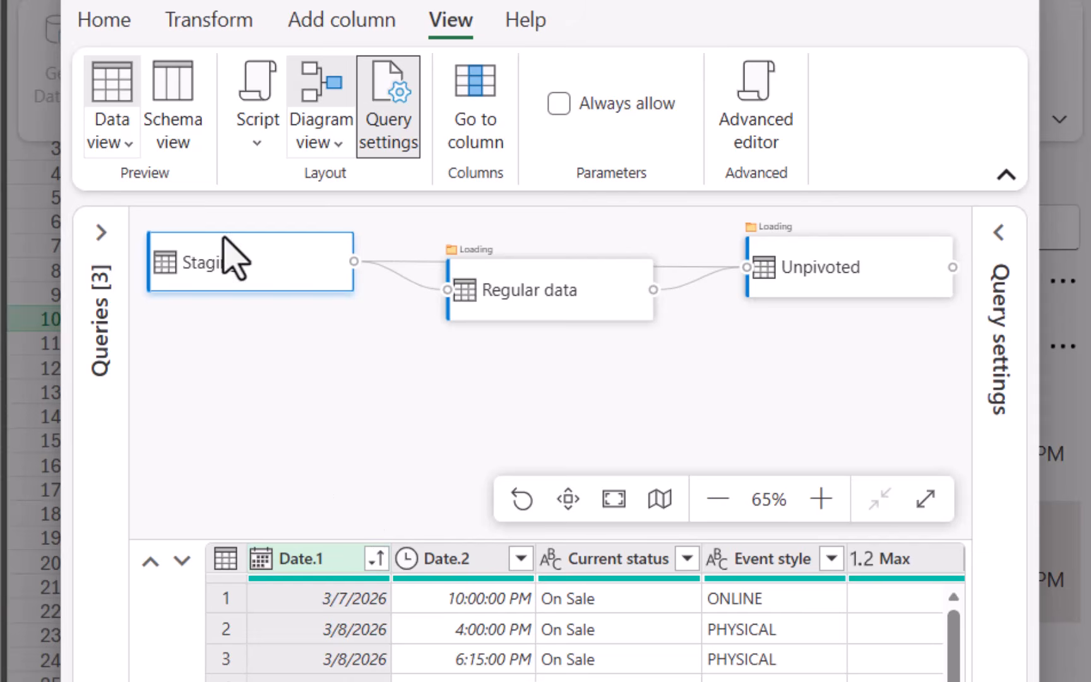
- In the online editor, show the Step script for the Staging query and switch the display to Query script
click(264, 89)
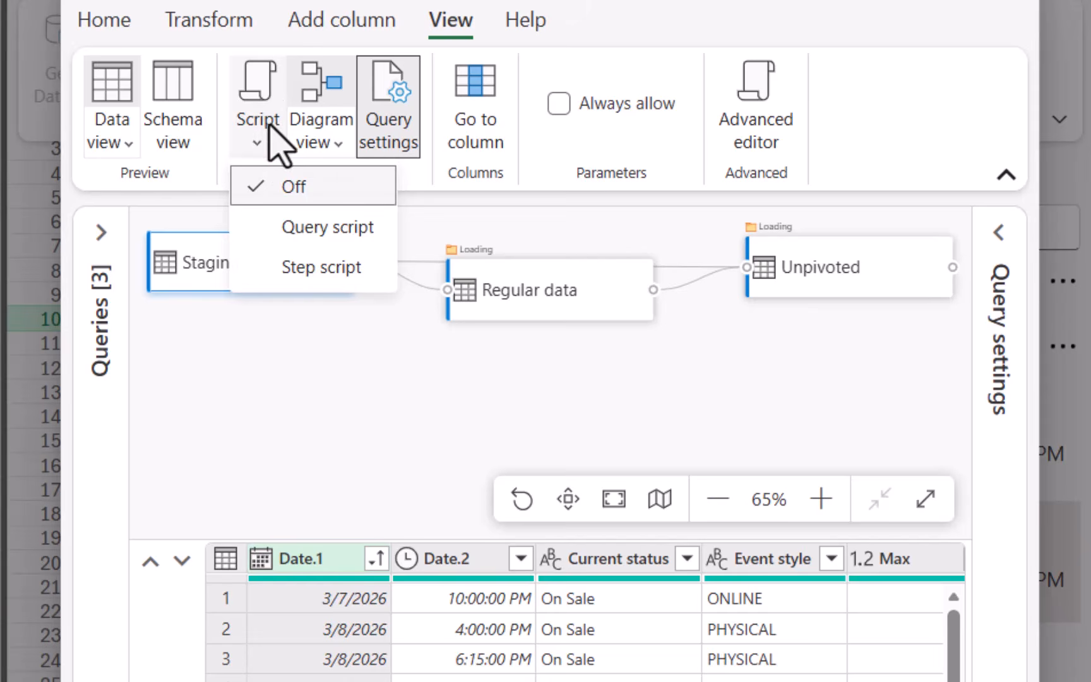
click(315, 276)
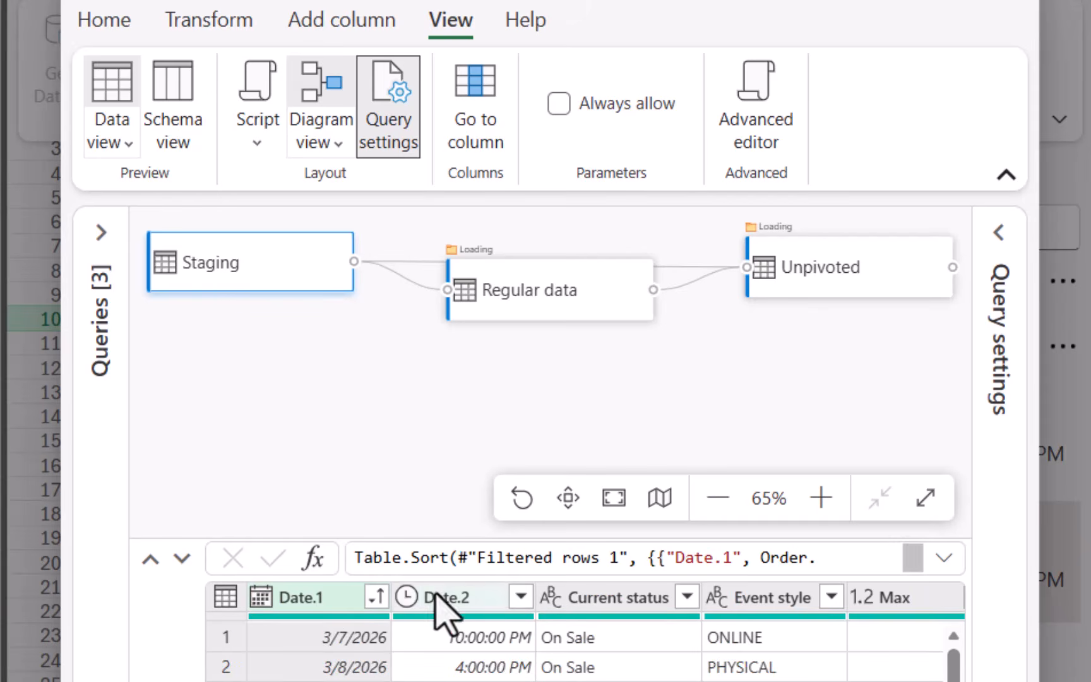
click(268, 144)
click(327, 227)
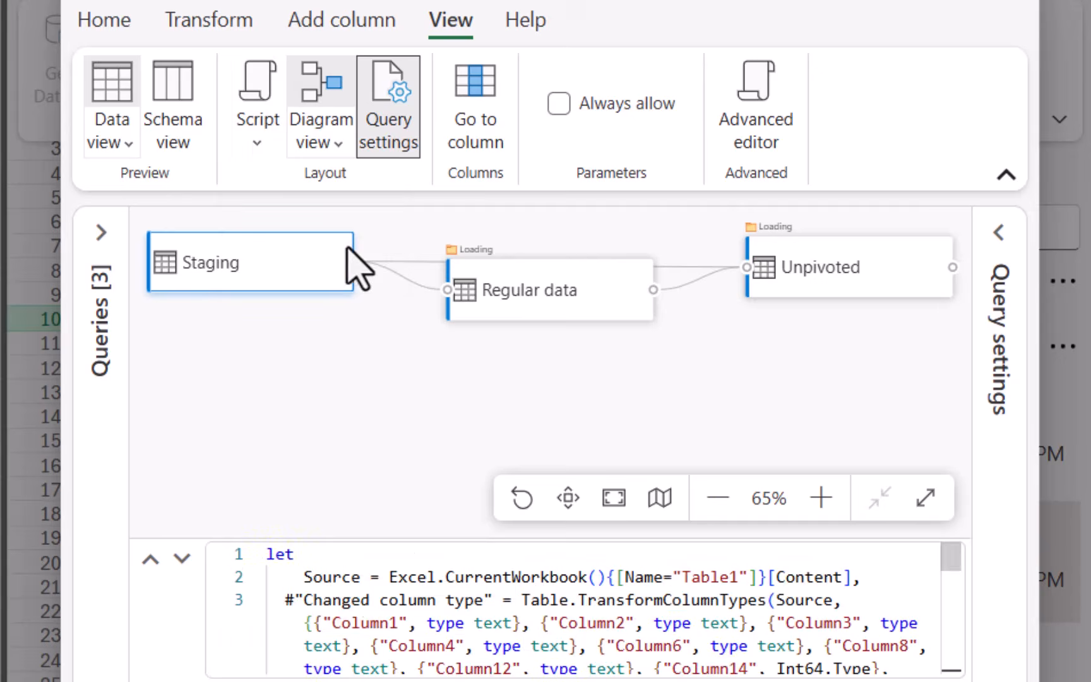
drag(365, 620, 215, 385)
click(508, 611)
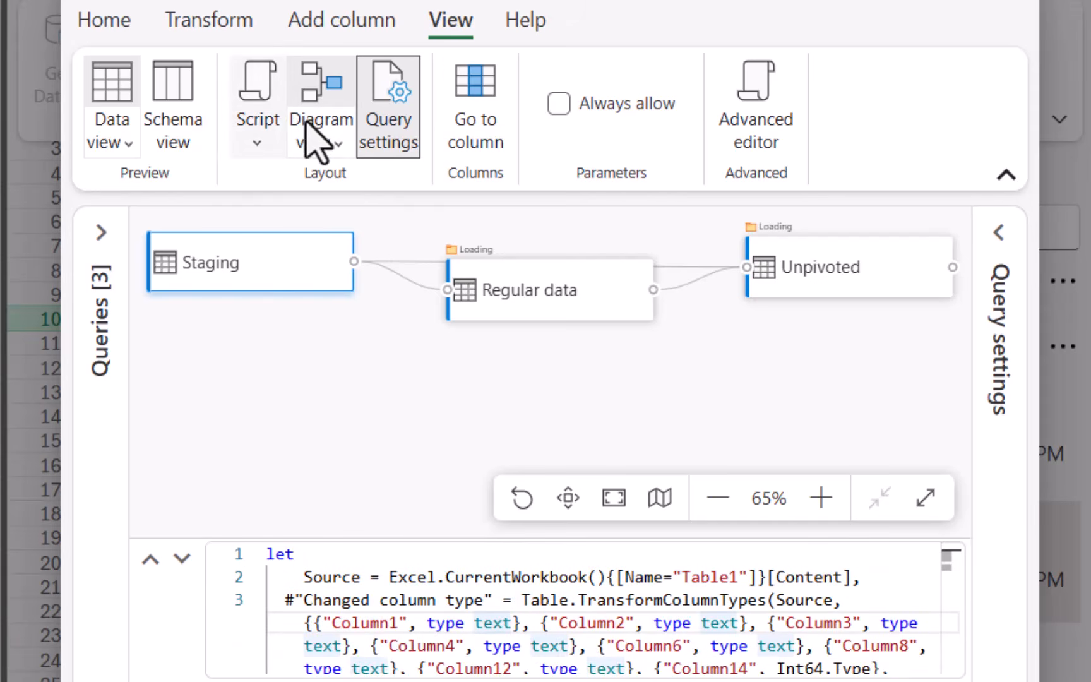
- Review the Staging query's M code in the Advanced editor and close it without changes
click(759, 126)
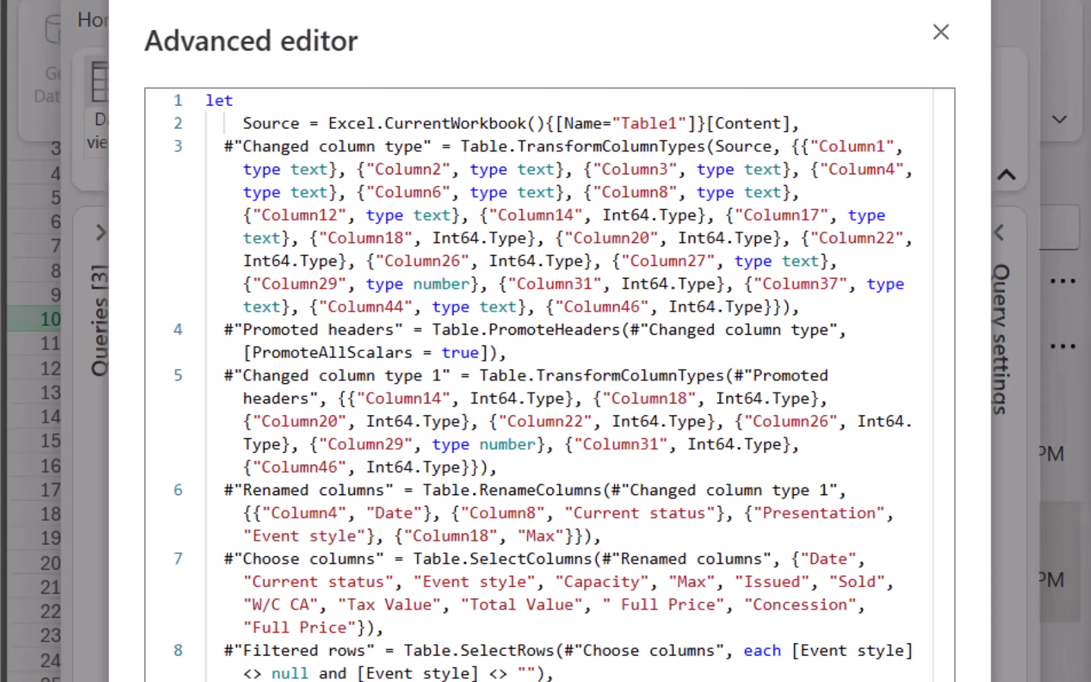
click(940, 33)
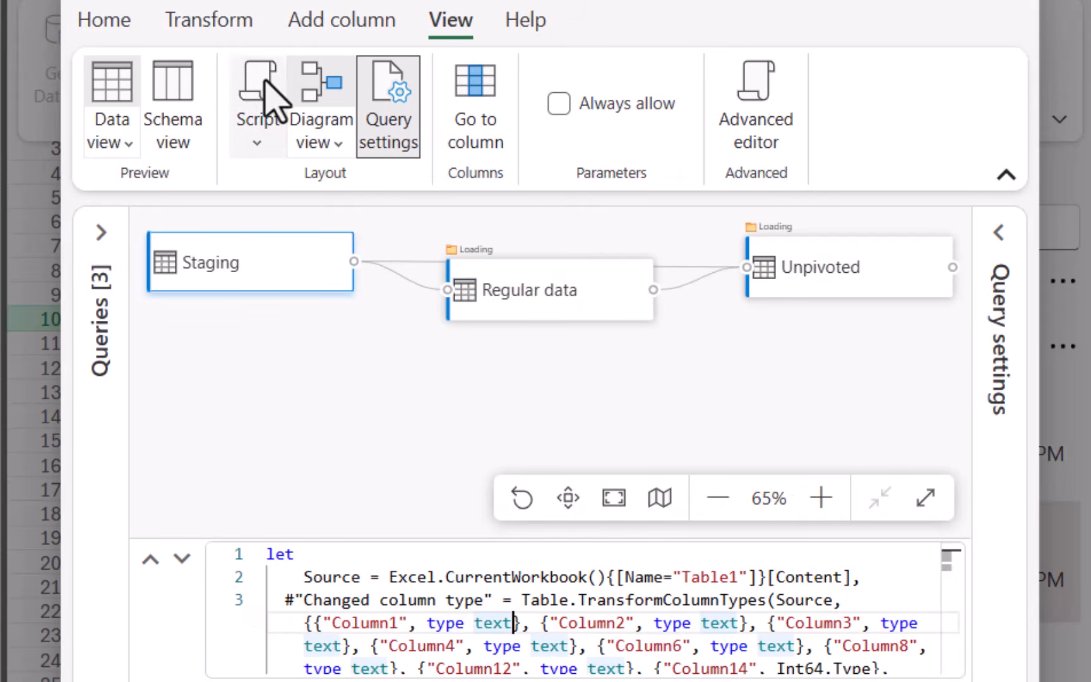
click(558, 104)
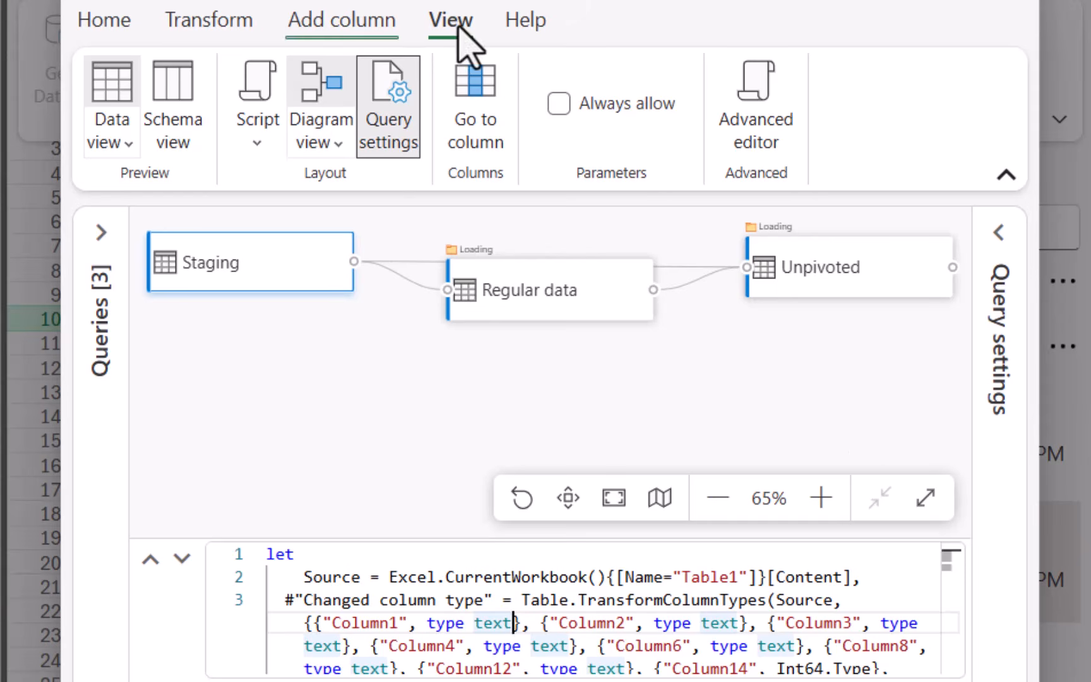
- Maximize the browser window and add a rank column to the Regular data query, ranking Date values from low to high
key(super+Up)
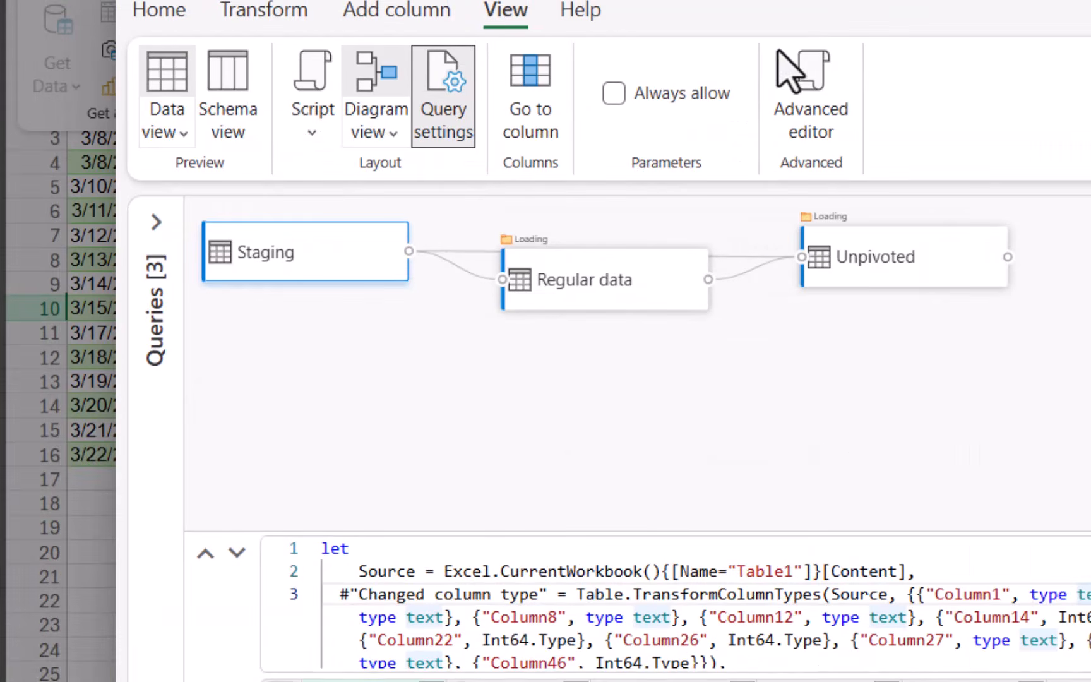
click(259, 21)
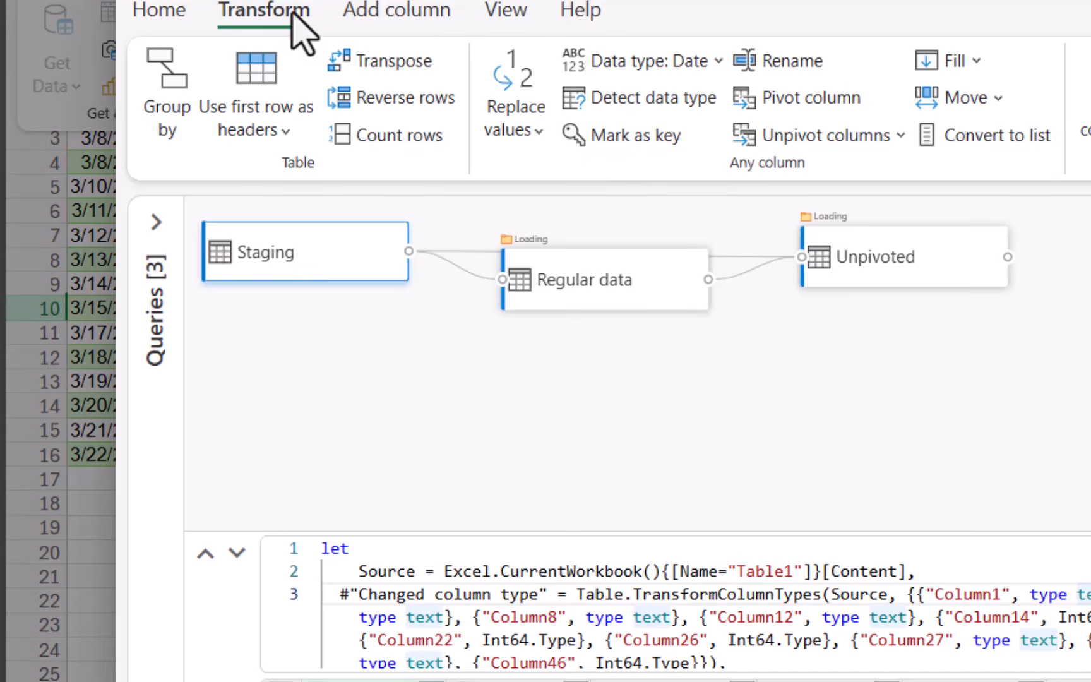
click(386, 12)
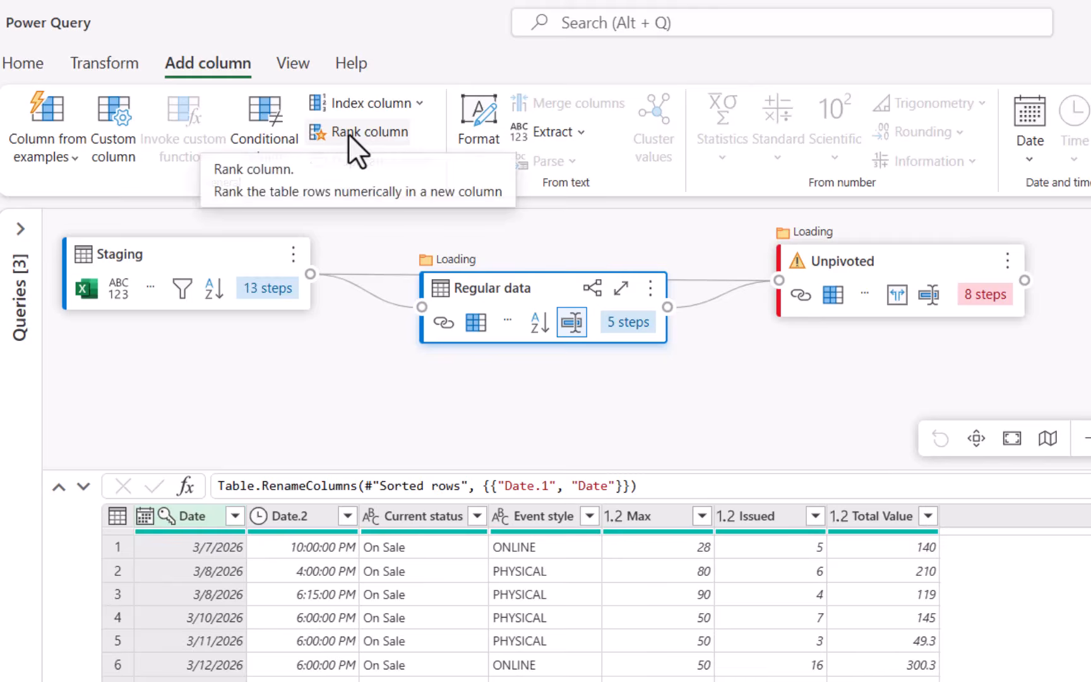
click(347, 133)
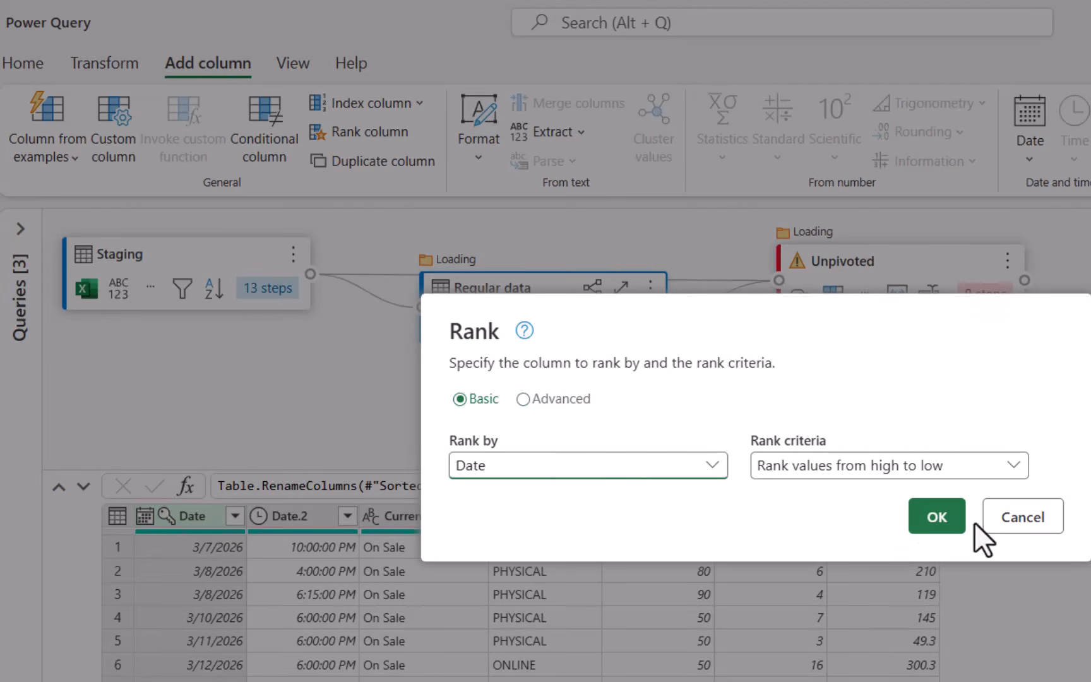
click(932, 471)
click(925, 522)
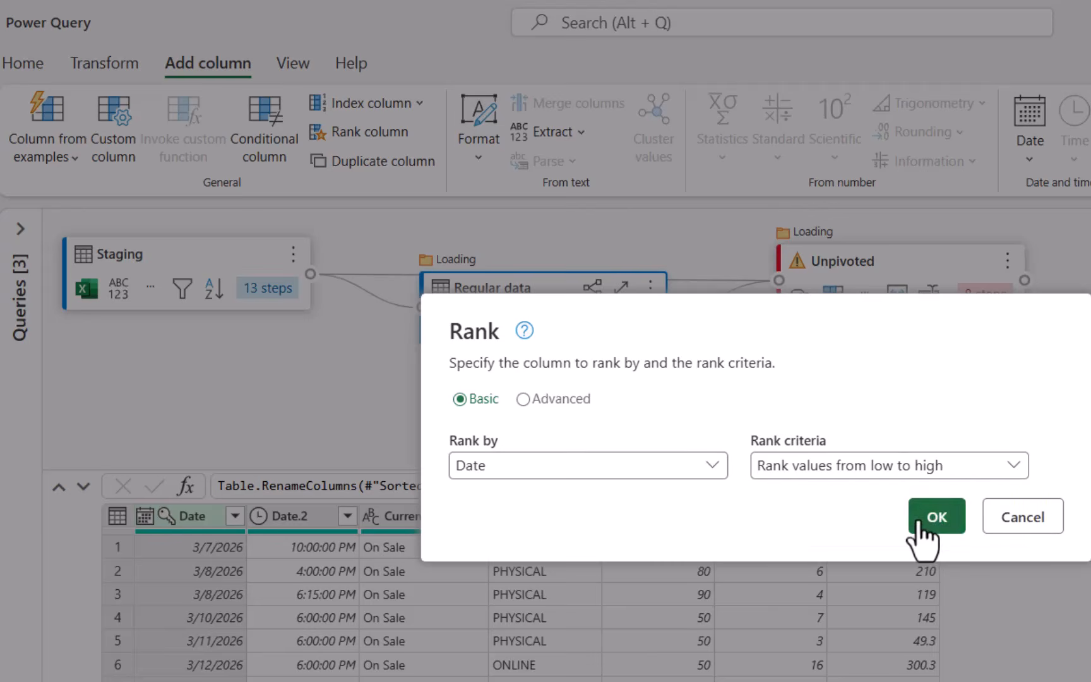
click(935, 521)
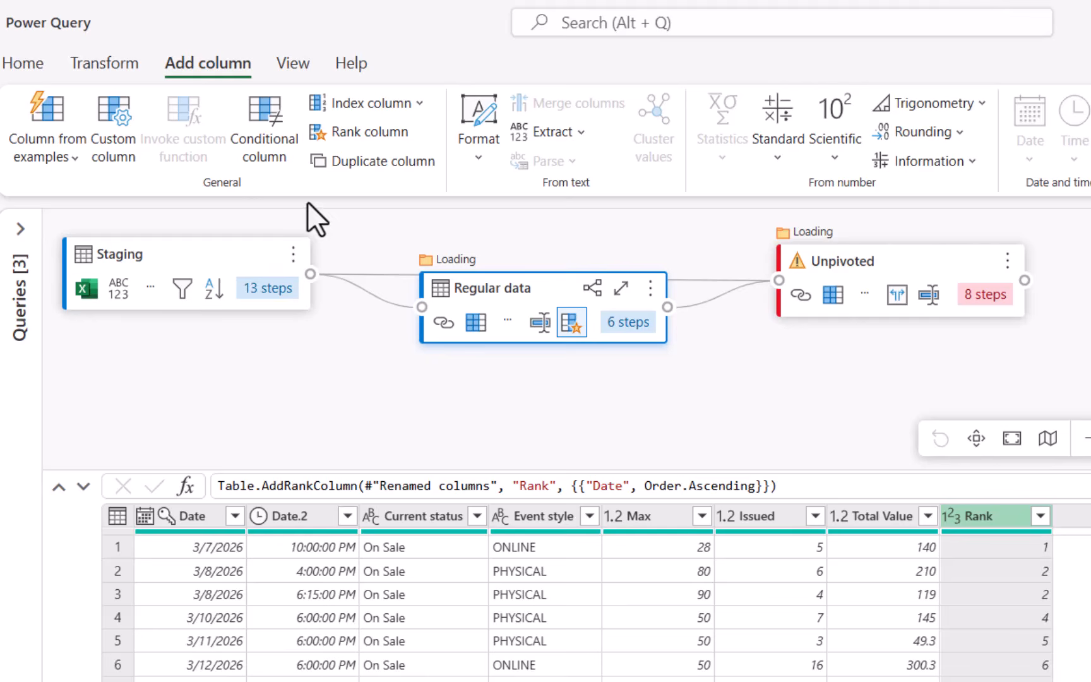
- Start an advanced rank column with two ranking levels for the Regular data query, ranking Event style from low to high first
click(364, 131)
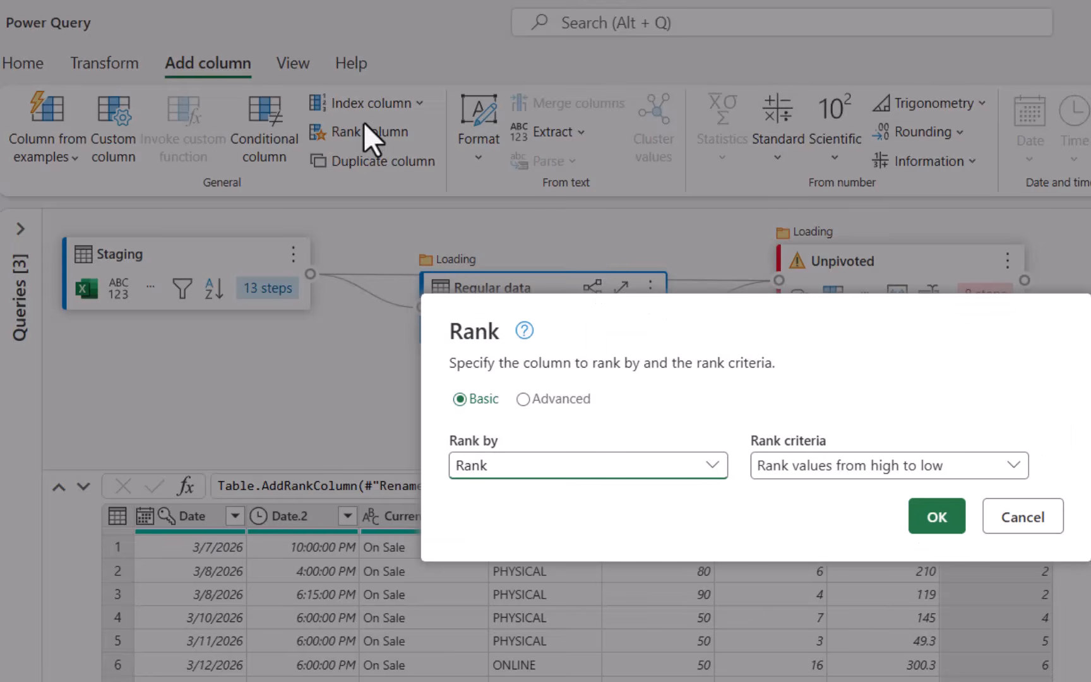
click(564, 399)
click(548, 457)
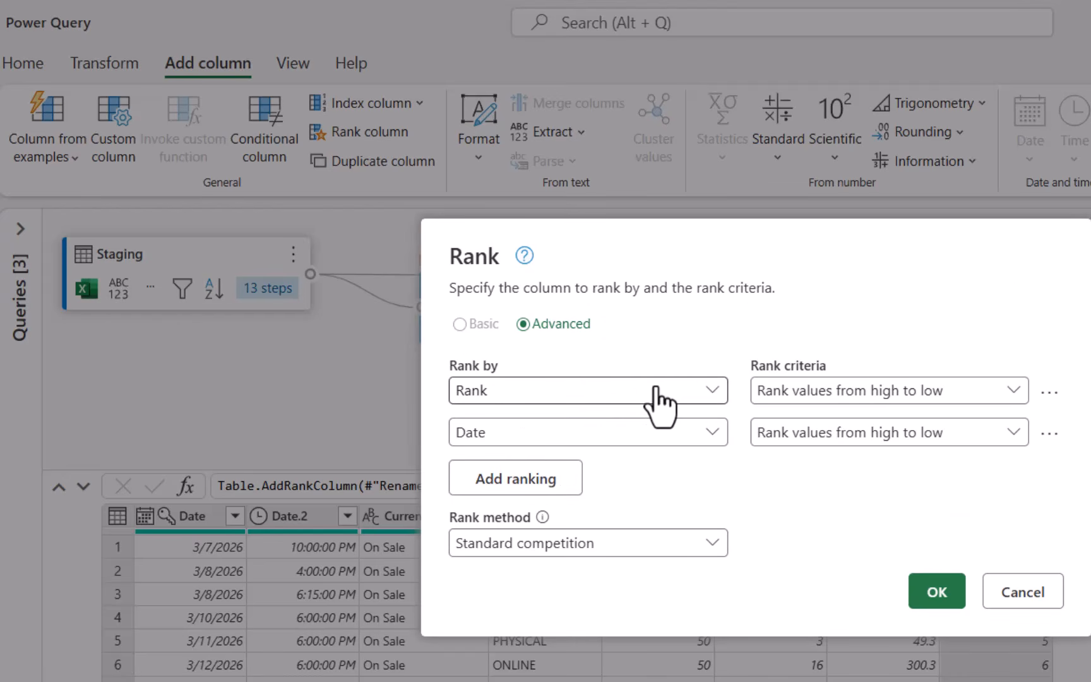
click(669, 392)
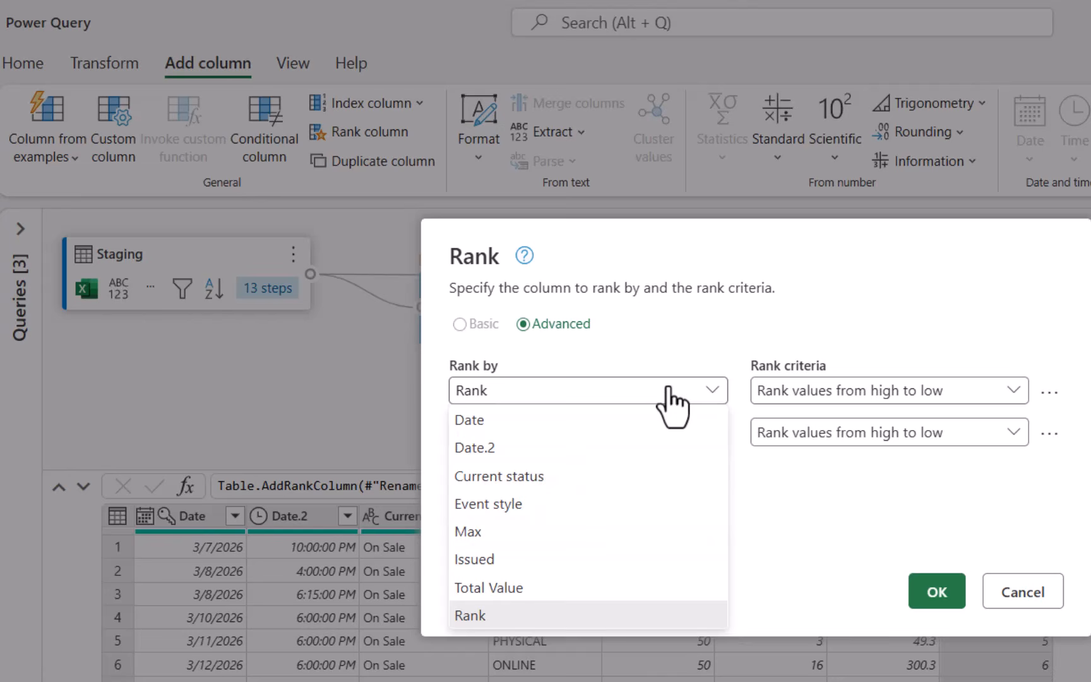
click(560, 508)
click(786, 394)
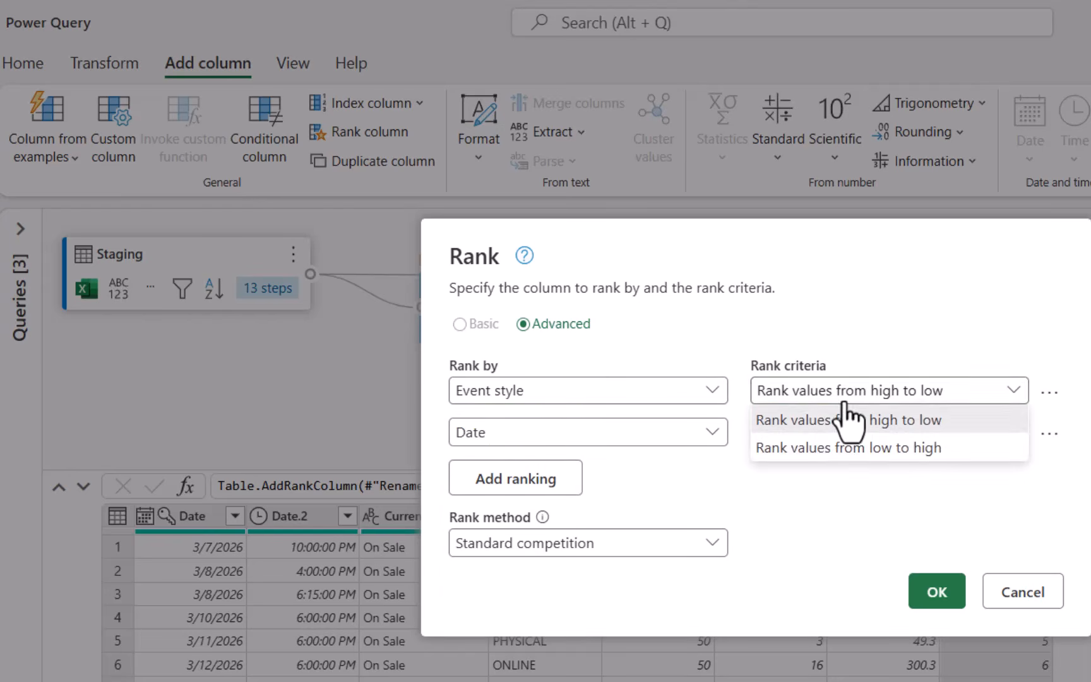
click(840, 448)
- Set the second ranking level to Date.2, ranking values from high to low
click(631, 435)
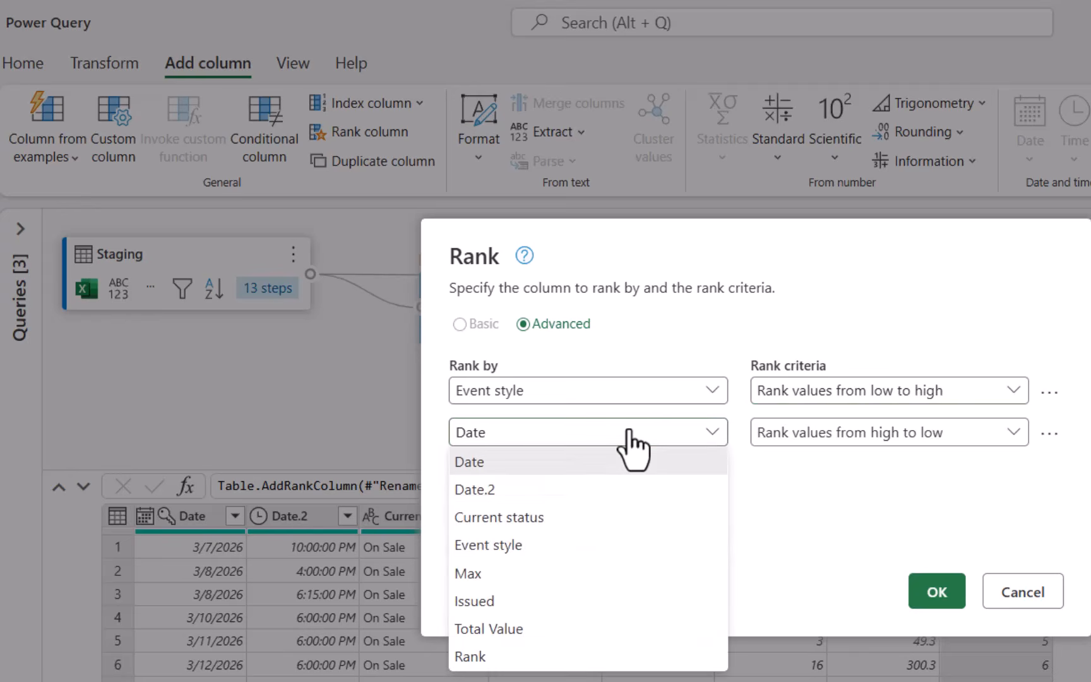
click(609, 490)
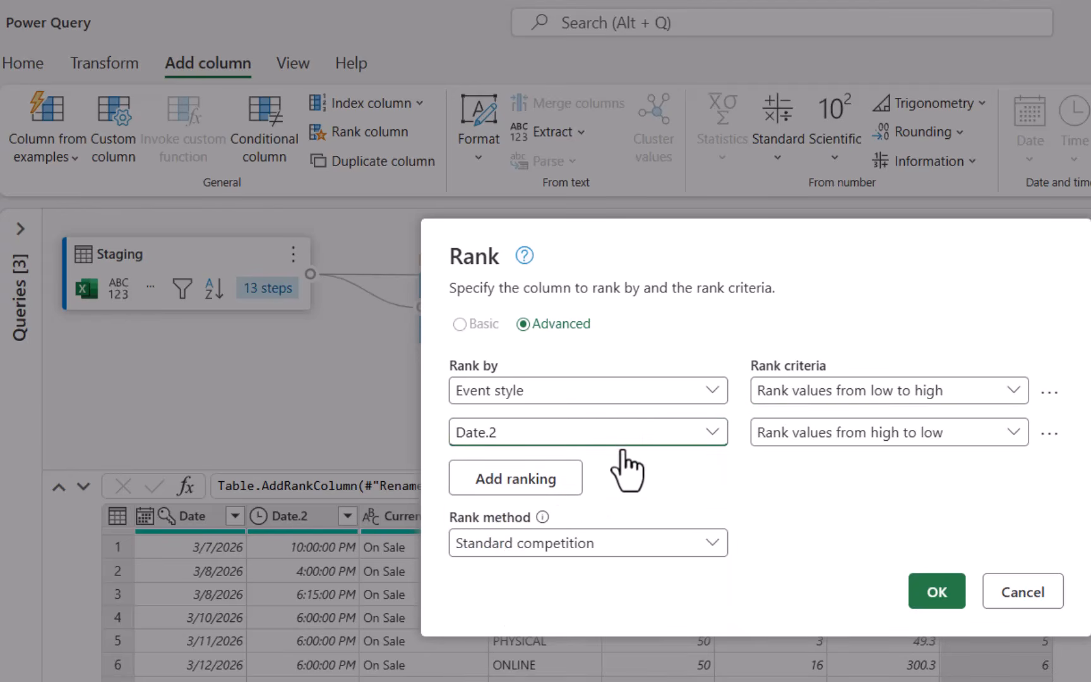
click(798, 442)
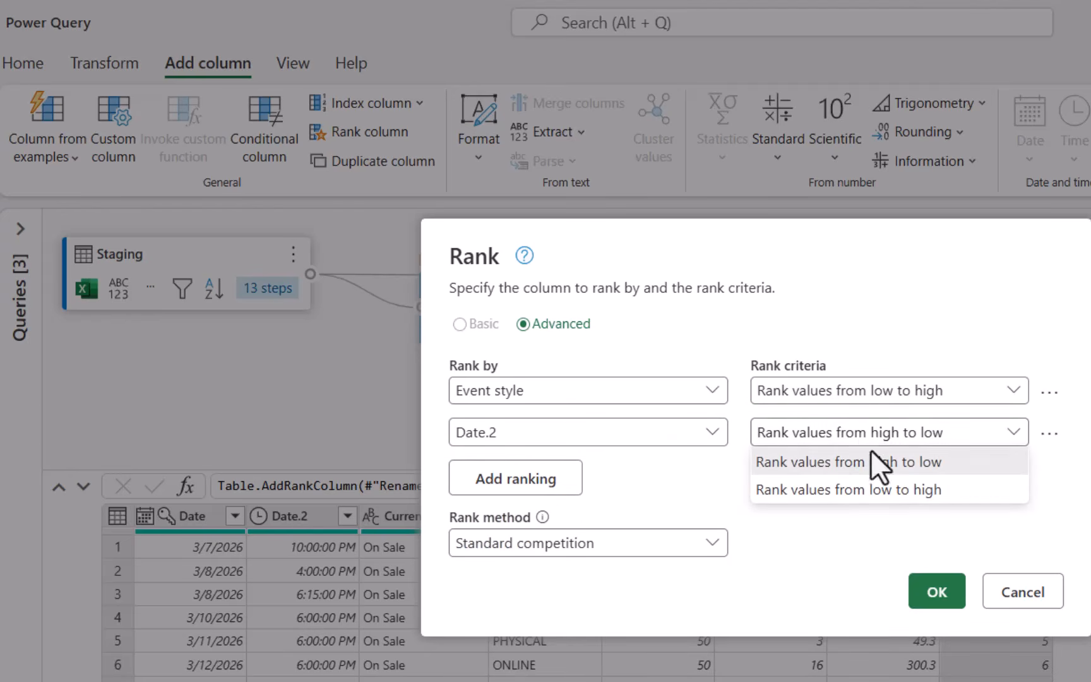
click(649, 501)
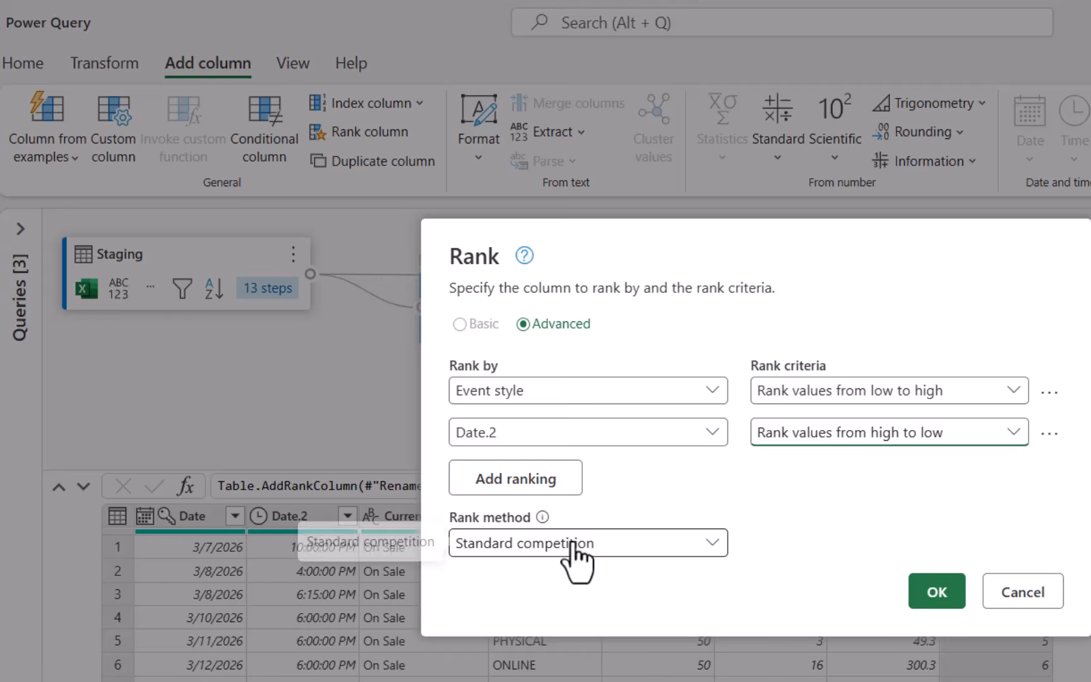
- Choose the Ordinal rank method, move the dialog clear of the table, and create the rank column
click(572, 544)
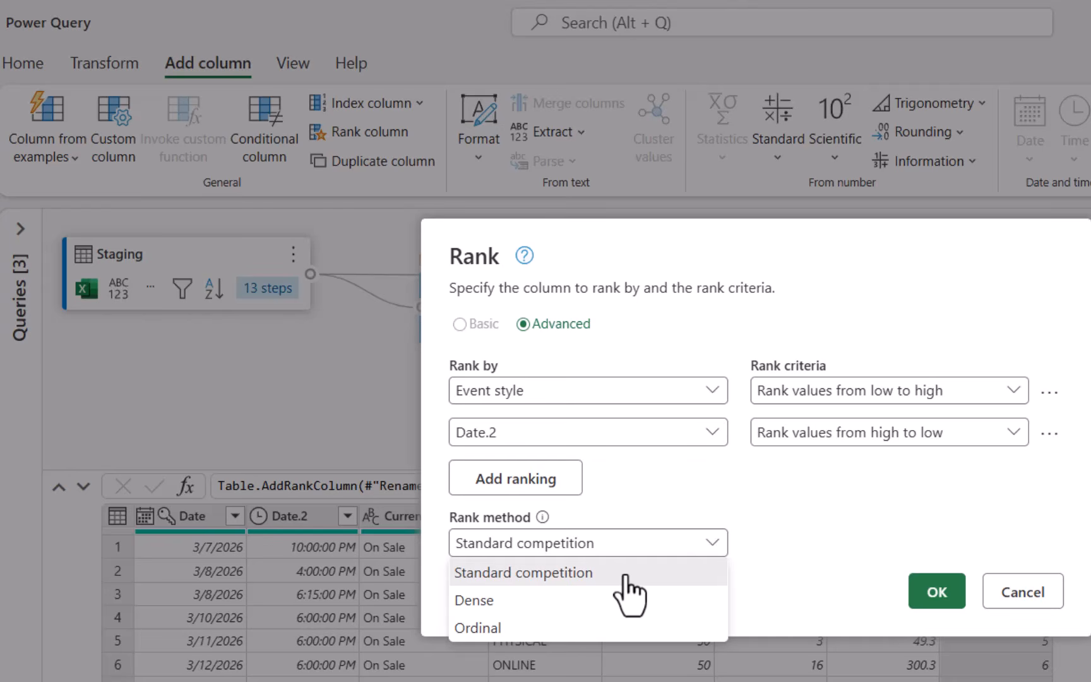
click(625, 627)
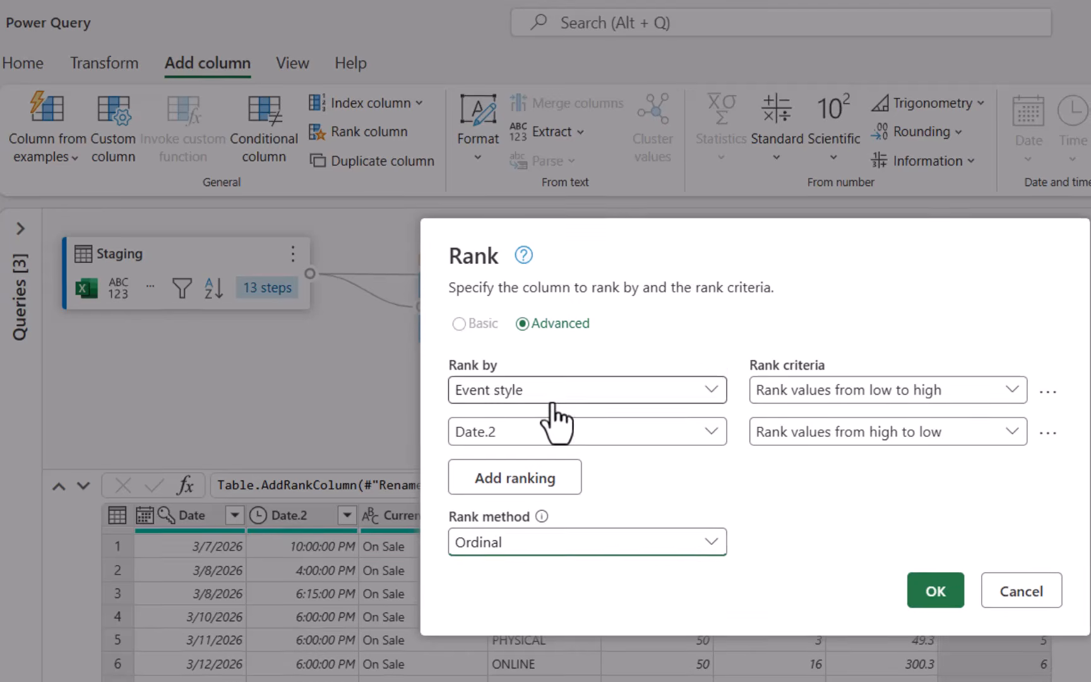
drag(588, 248, 834, 285)
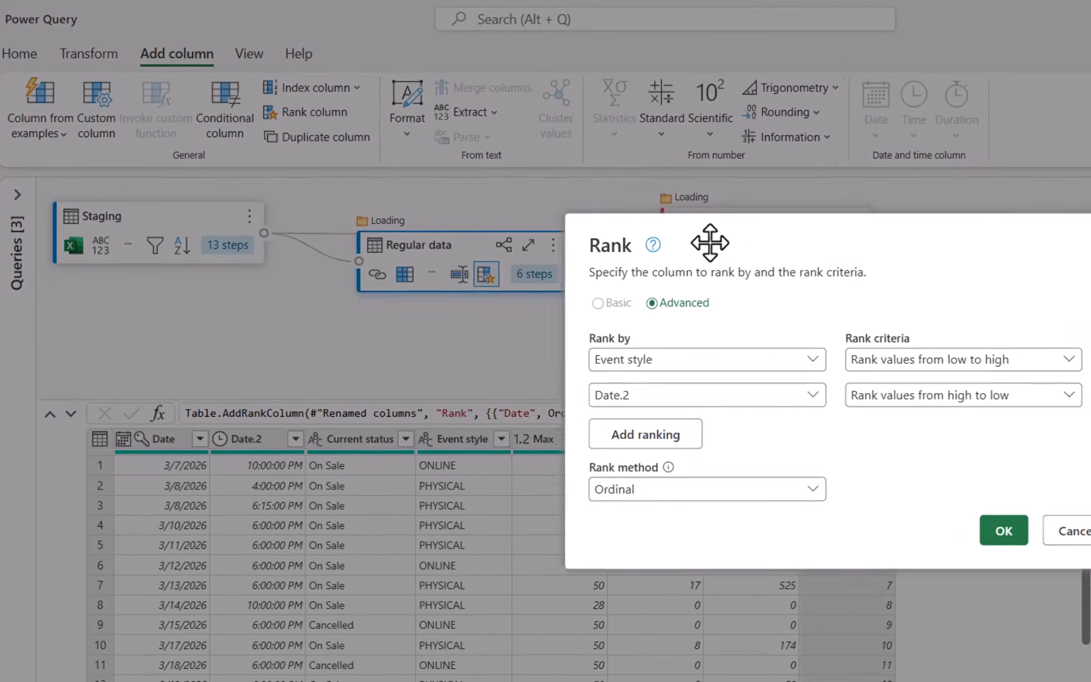
drag(710, 242, 788, 240)
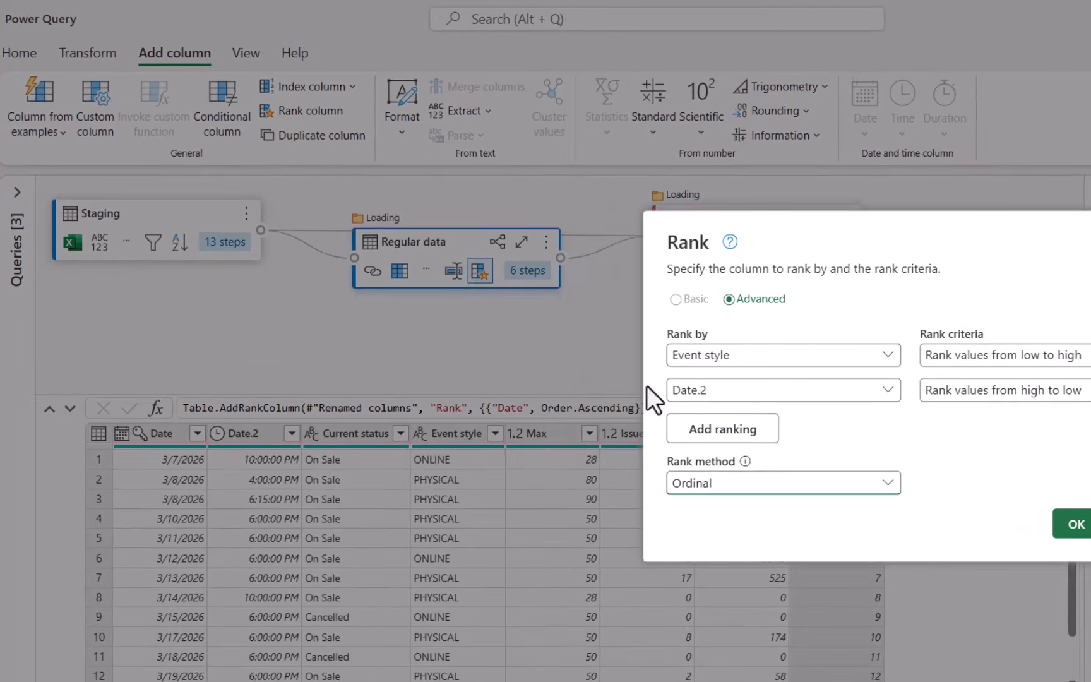
click(1076, 525)
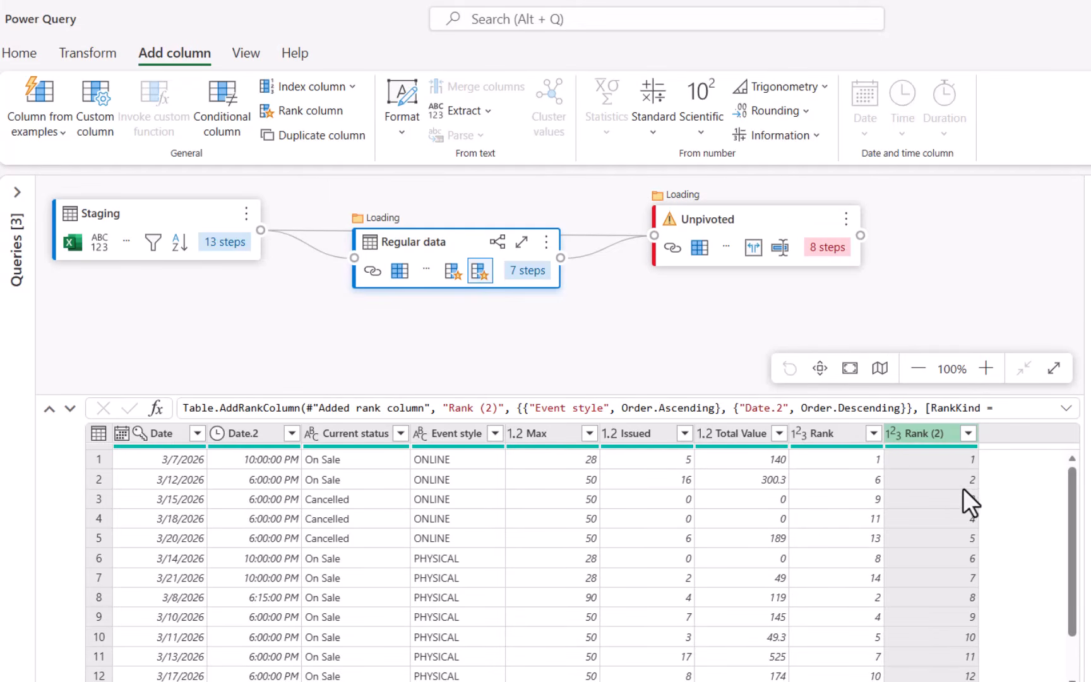
- Examine the individual values in the Rank (2) column
click(958, 545)
key(Up)
key(Up)
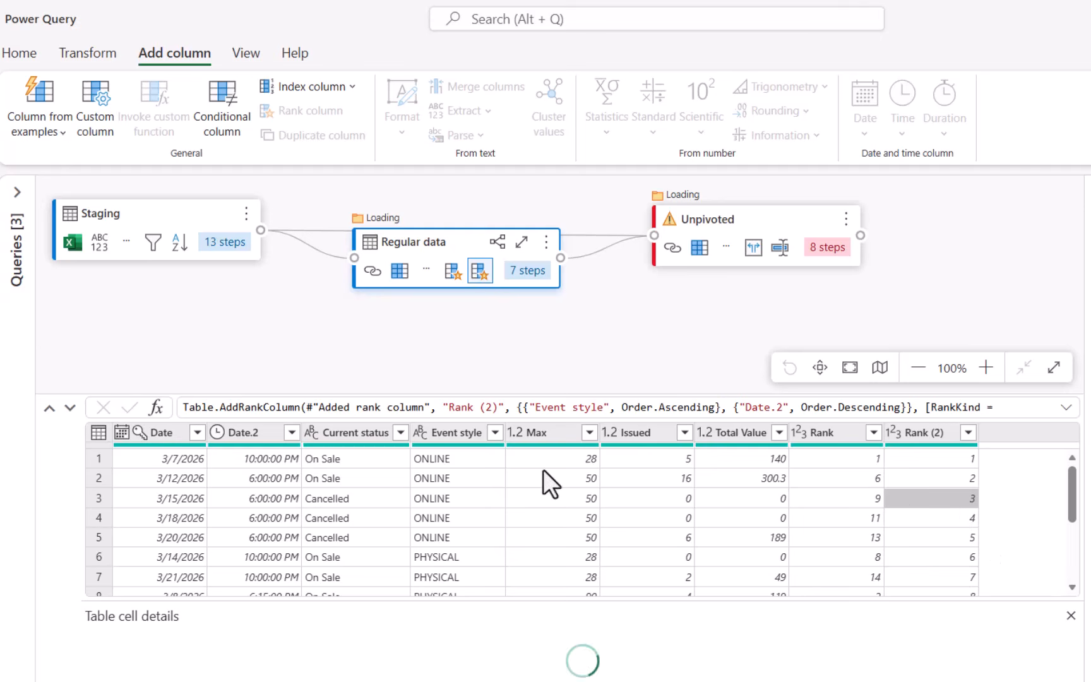
- Try to rename the Date.2 column to Time
double_click(271, 436)
text(Time)
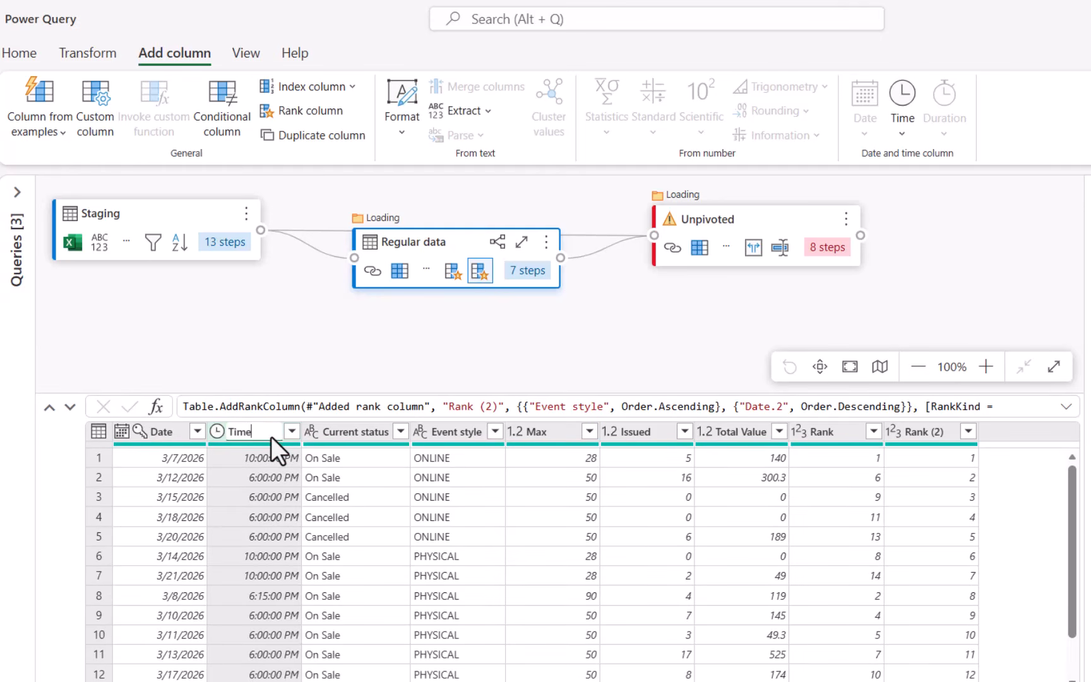
key(Escape)
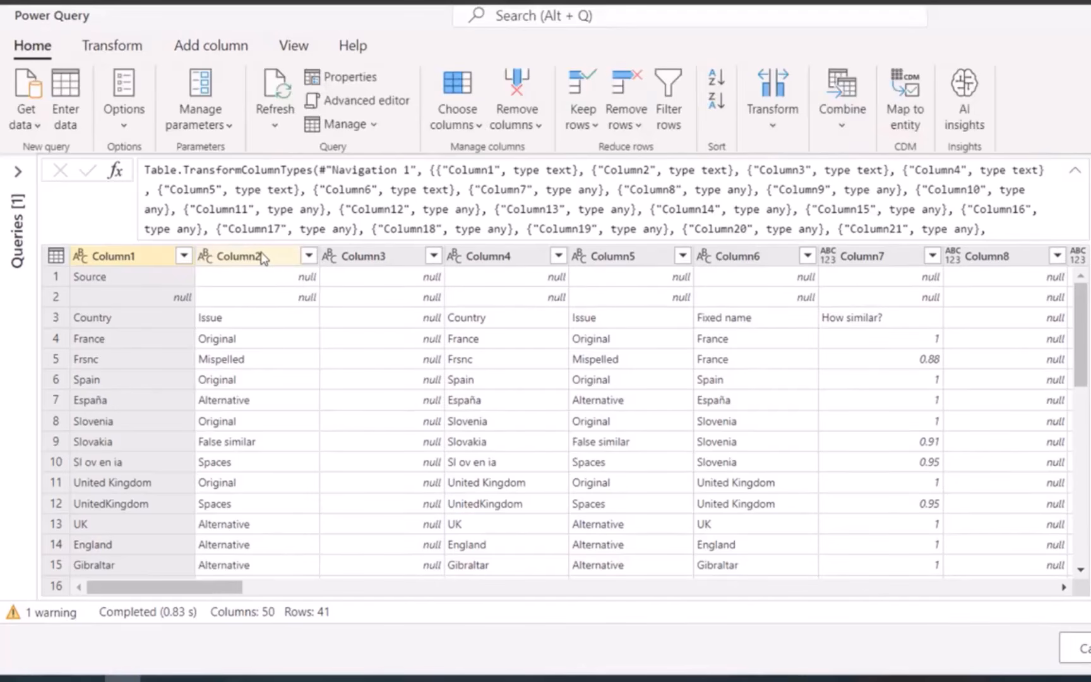
- Keep only Column1 and Column2 in the country data query, removing all other columns
ctrl+click(260, 258)
right_click(255, 261)
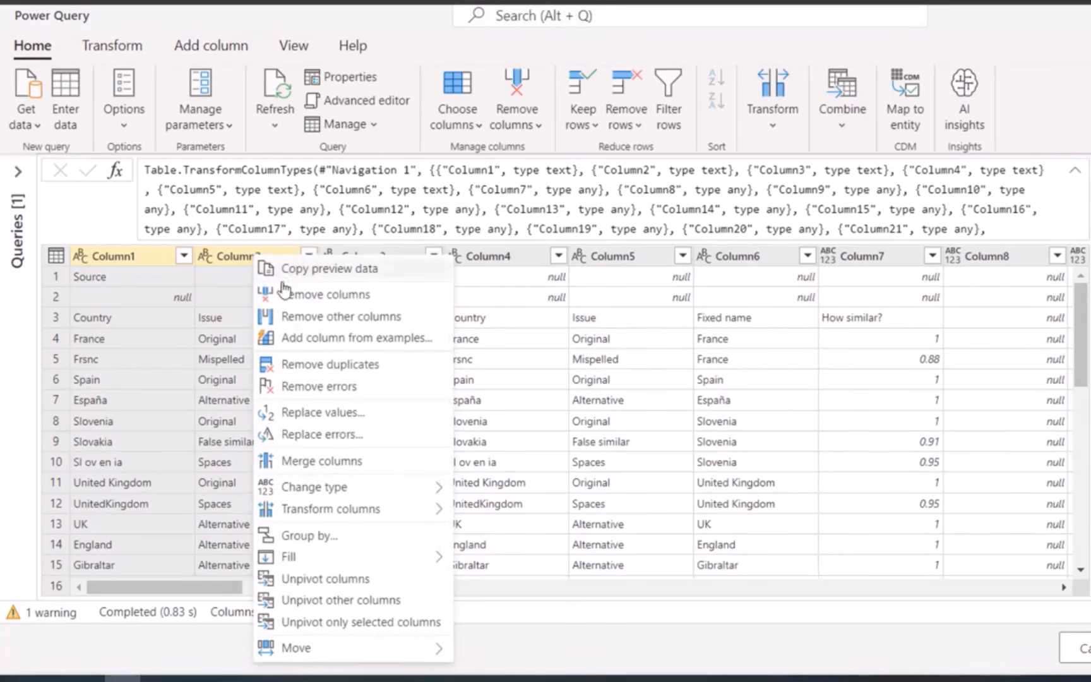
click(349, 316)
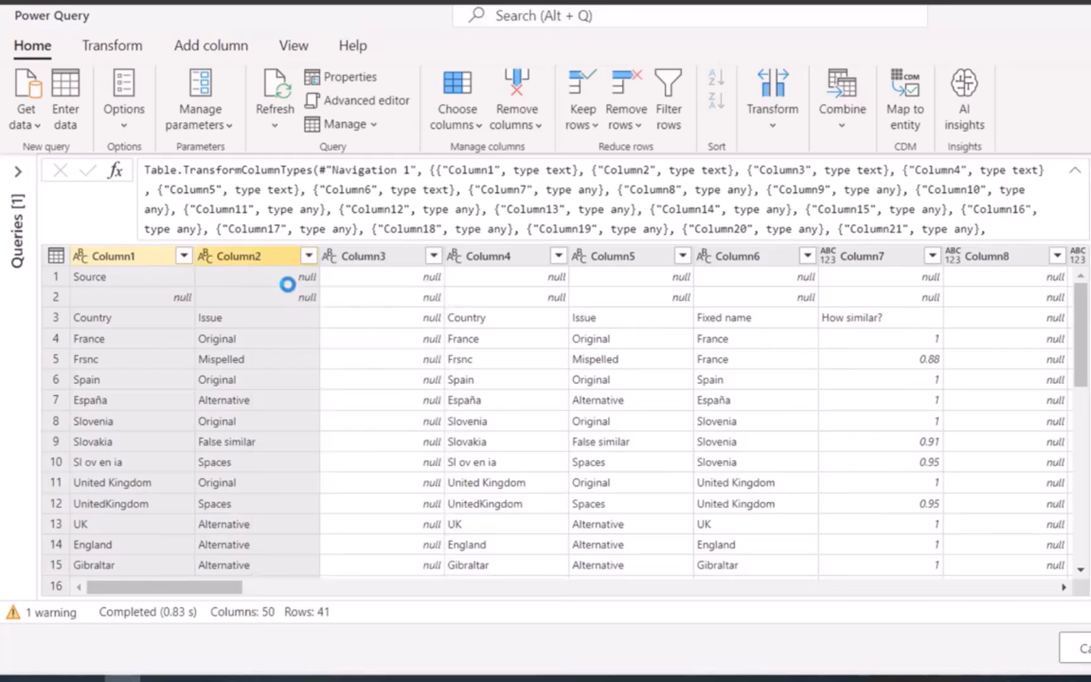
- Filter out the empty rows in Column2 and promote the first row to column headers
click(309, 255)
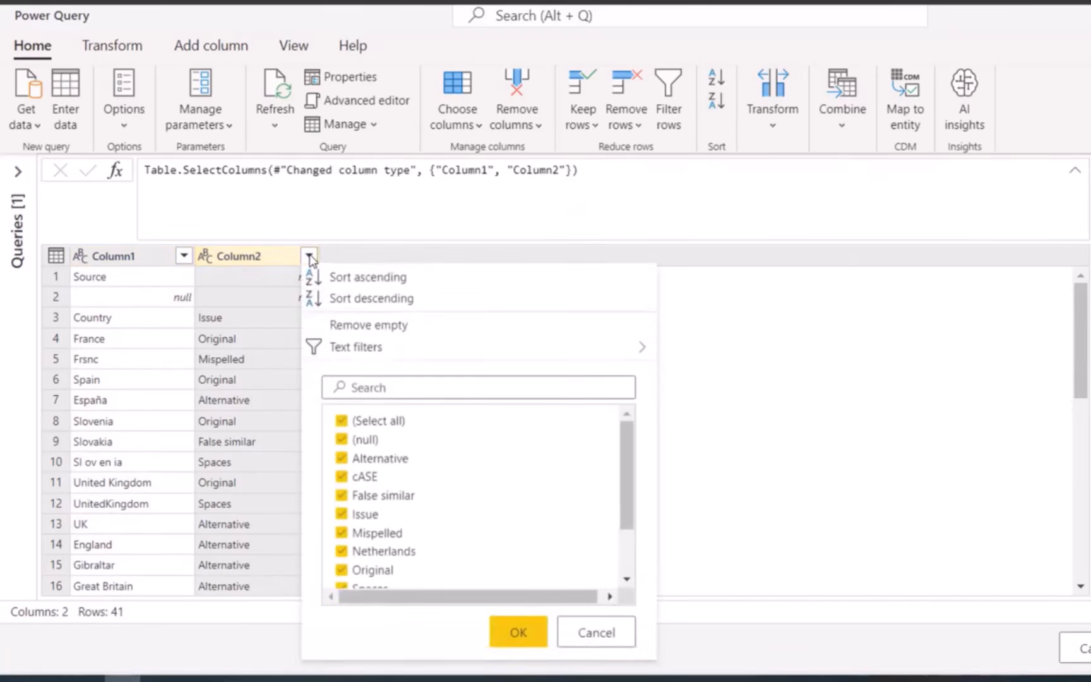
click(407, 328)
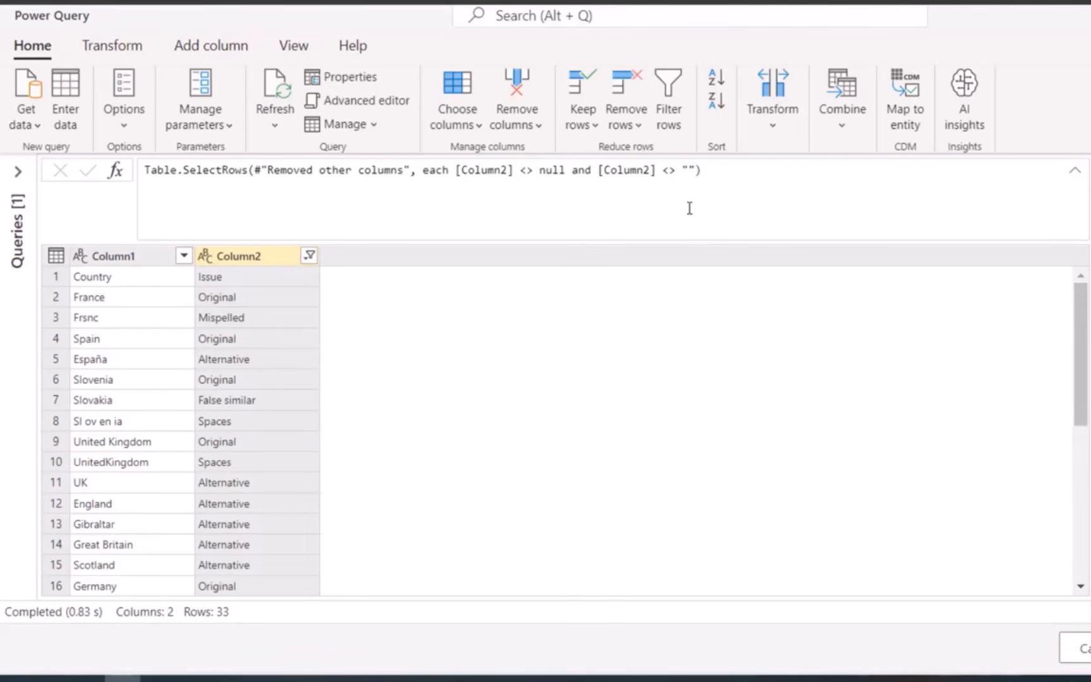
click(145, 51)
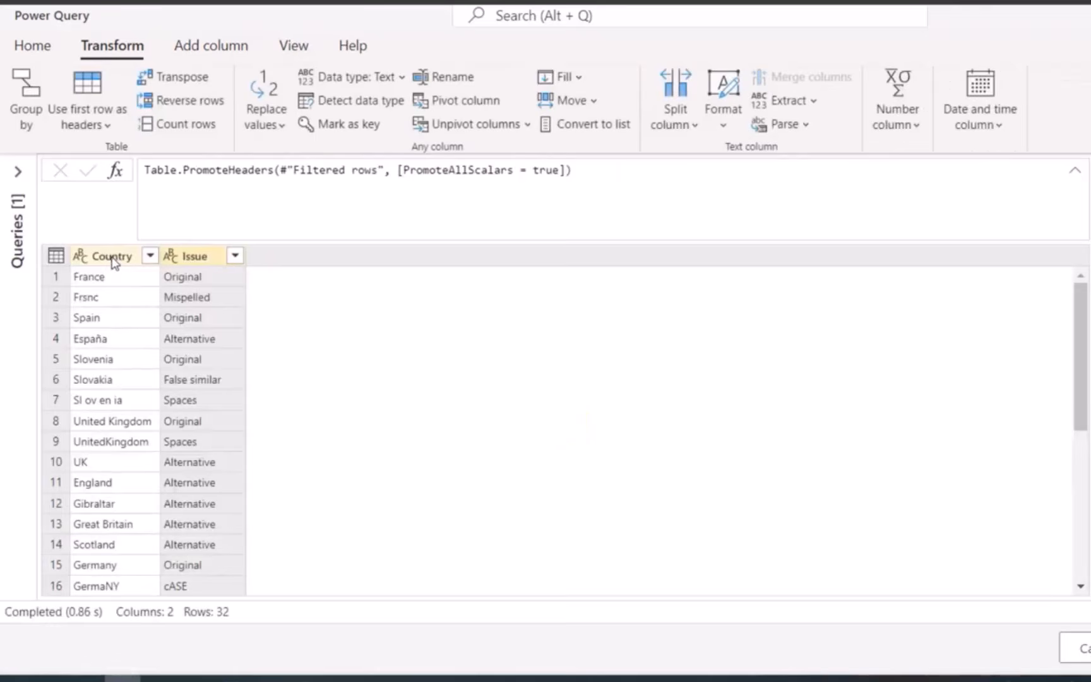
- Examine the spelling variants in the first rows of the Country column
click(111, 279)
click(110, 295)
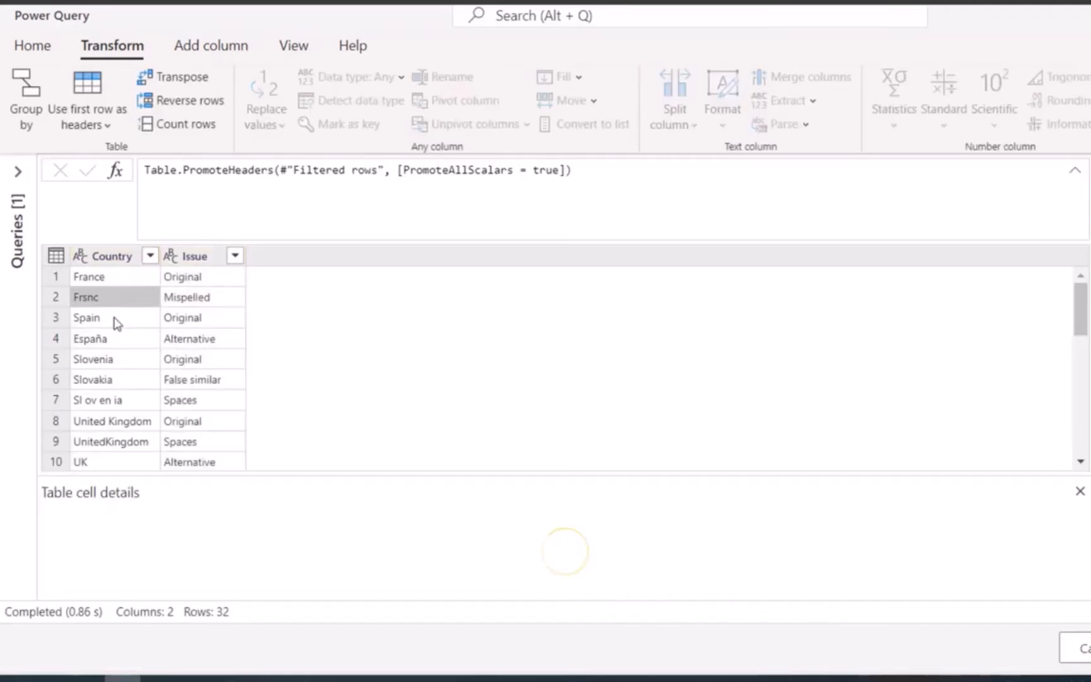
click(119, 341)
click(126, 361)
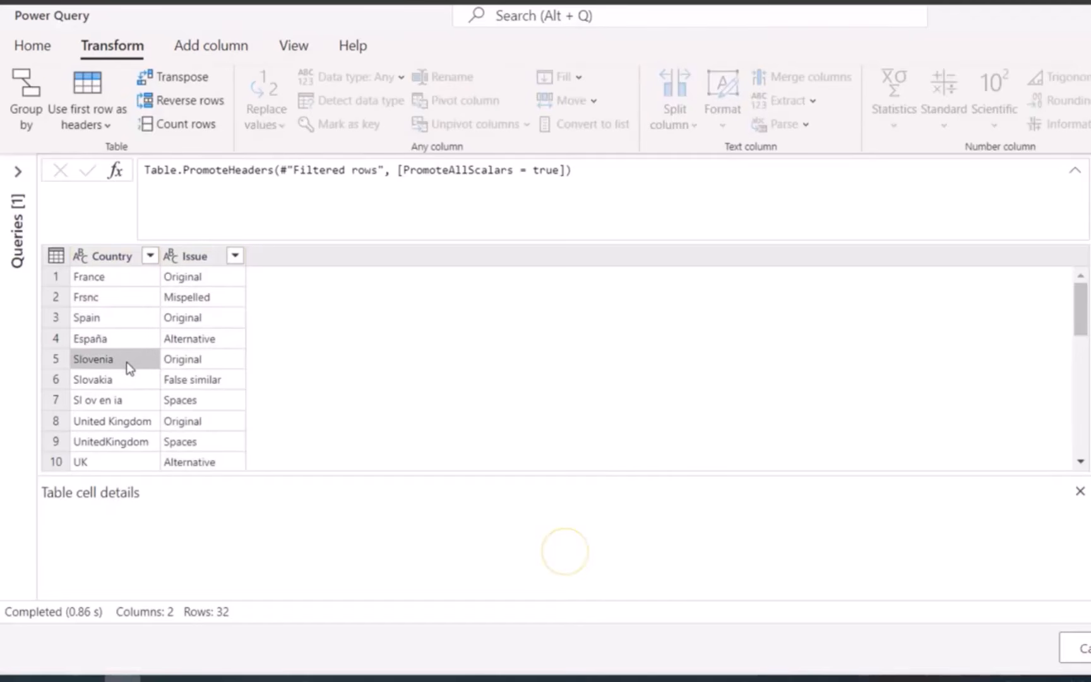
- Set up clustering of the Country column's values into a new column named Extra clustered
click(121, 259)
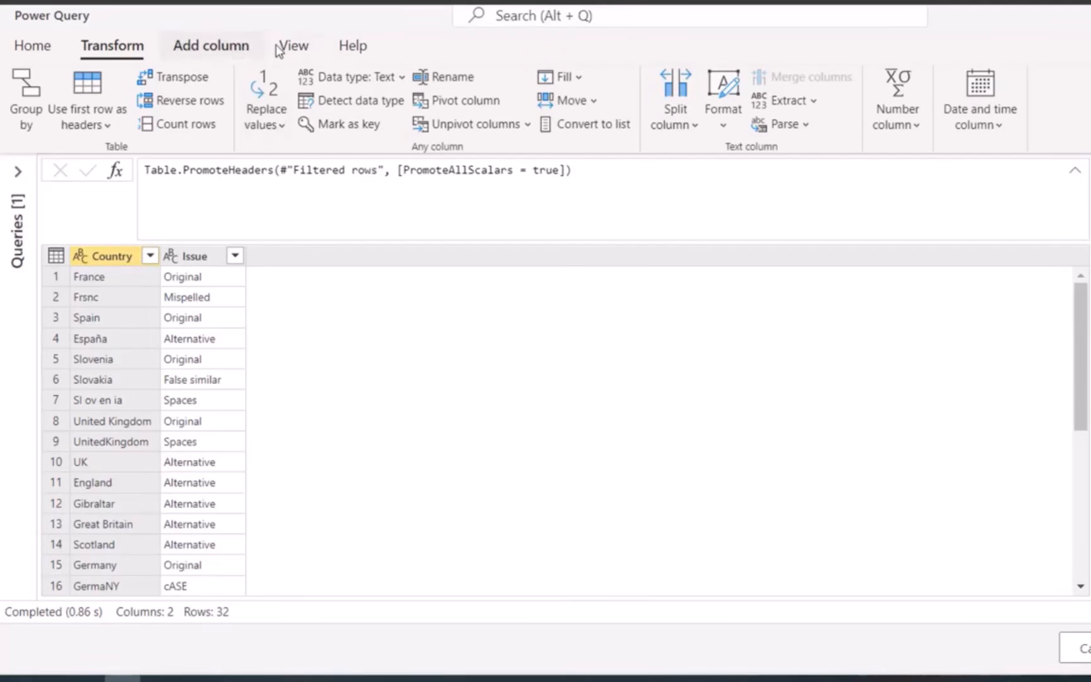
click(234, 53)
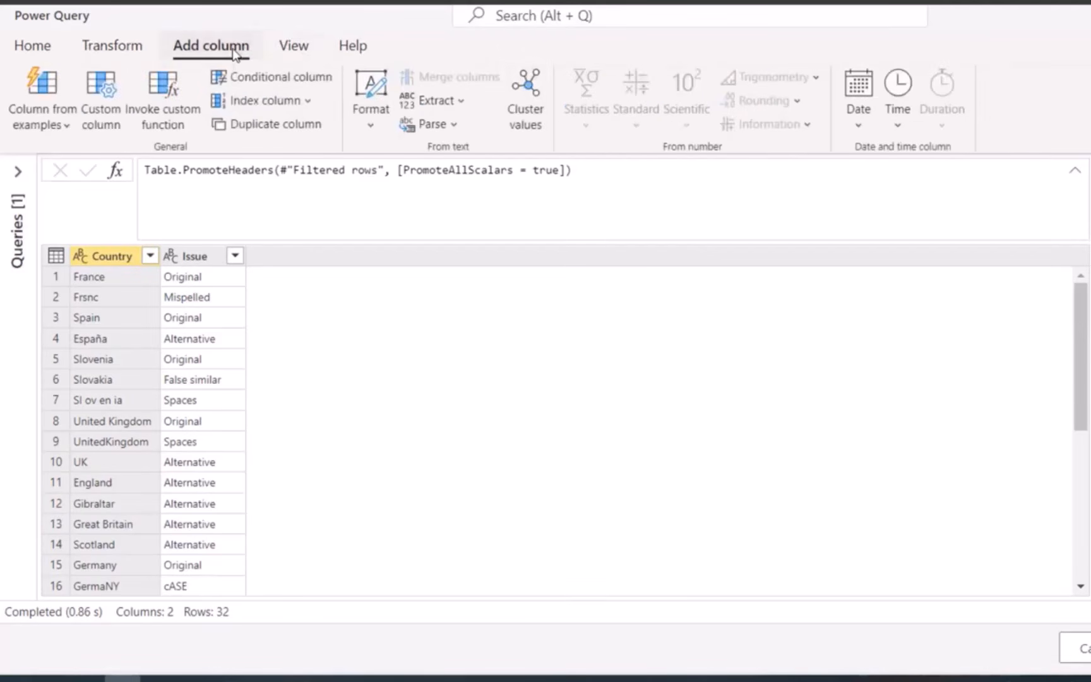
click(524, 120)
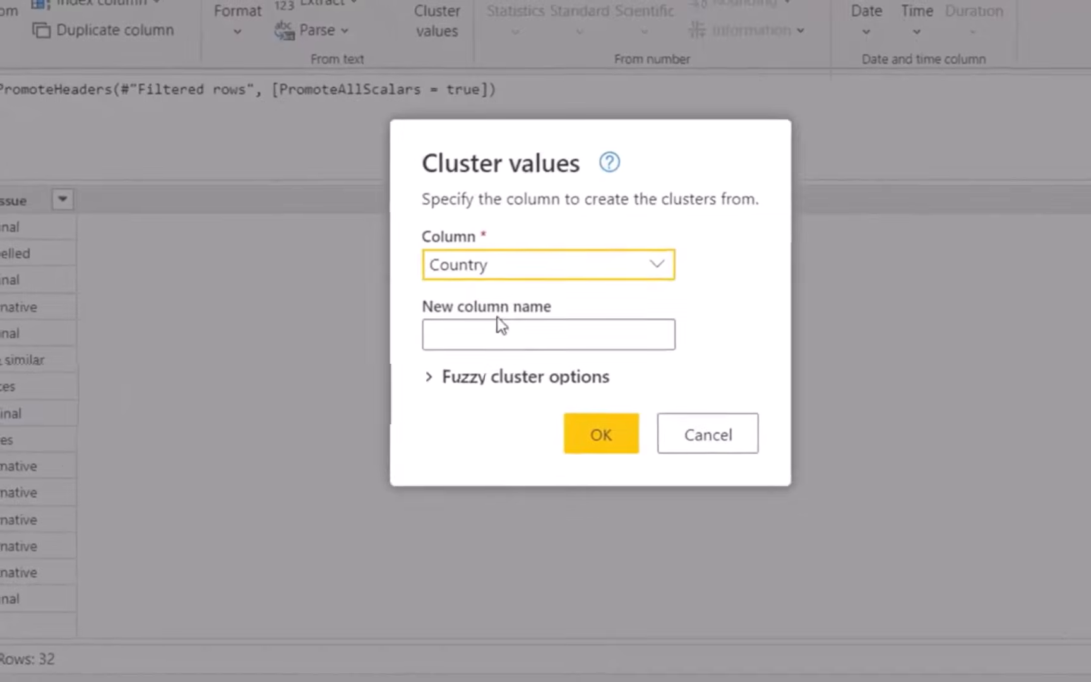
click(533, 334)
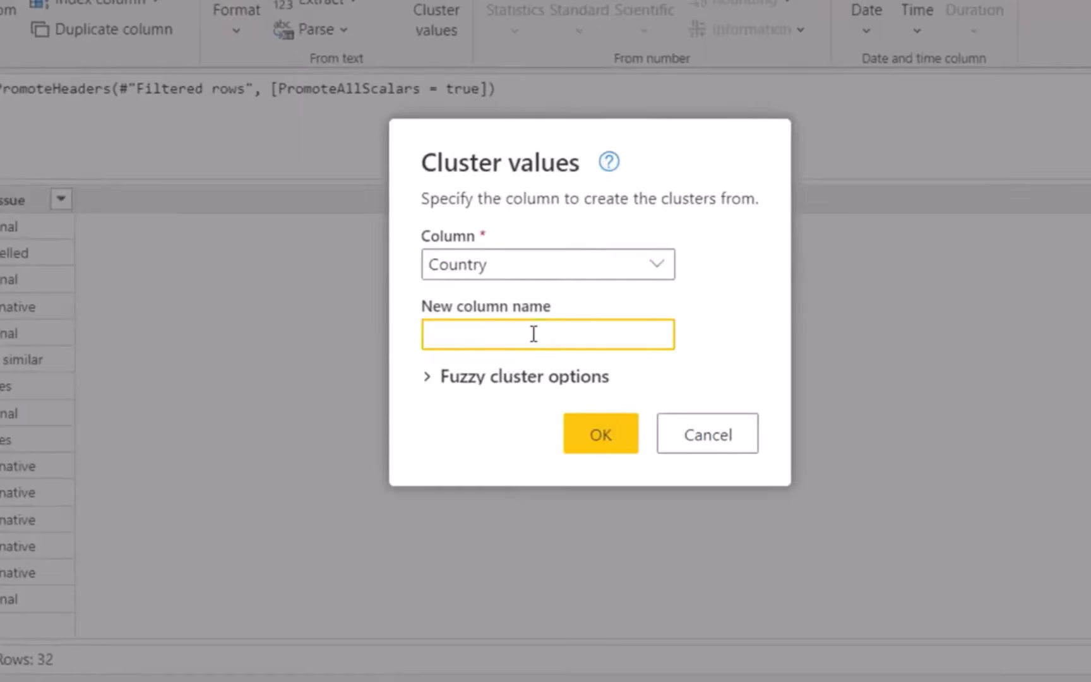
text(Extra clustered)
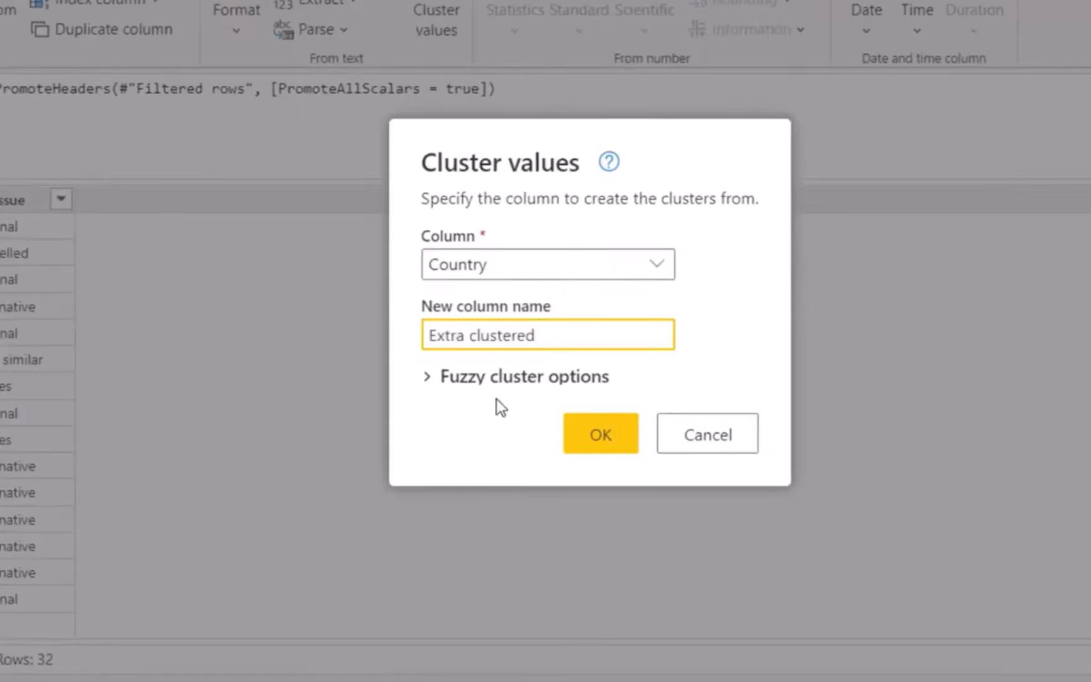
- Enable similarity scores in the fuzzy cluster options and create the cluster column
click(427, 377)
click(429, 390)
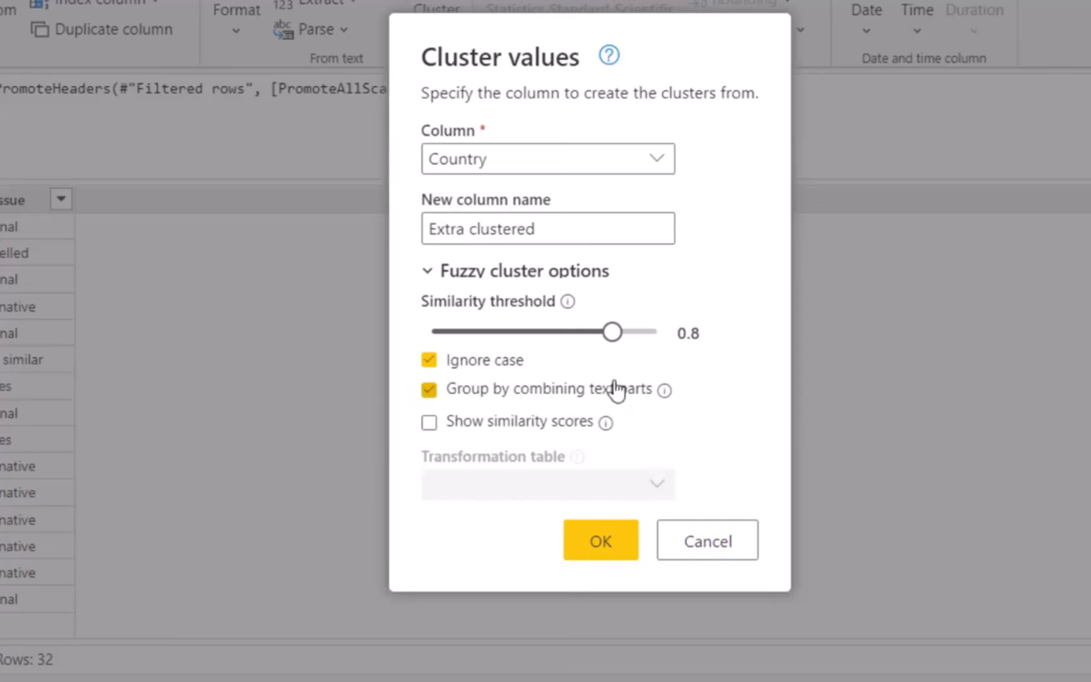
mouse_move(611, 332)
mouse_down()
mouse_move(593, 344)
mouse_move(612, 342)
mouse_up()
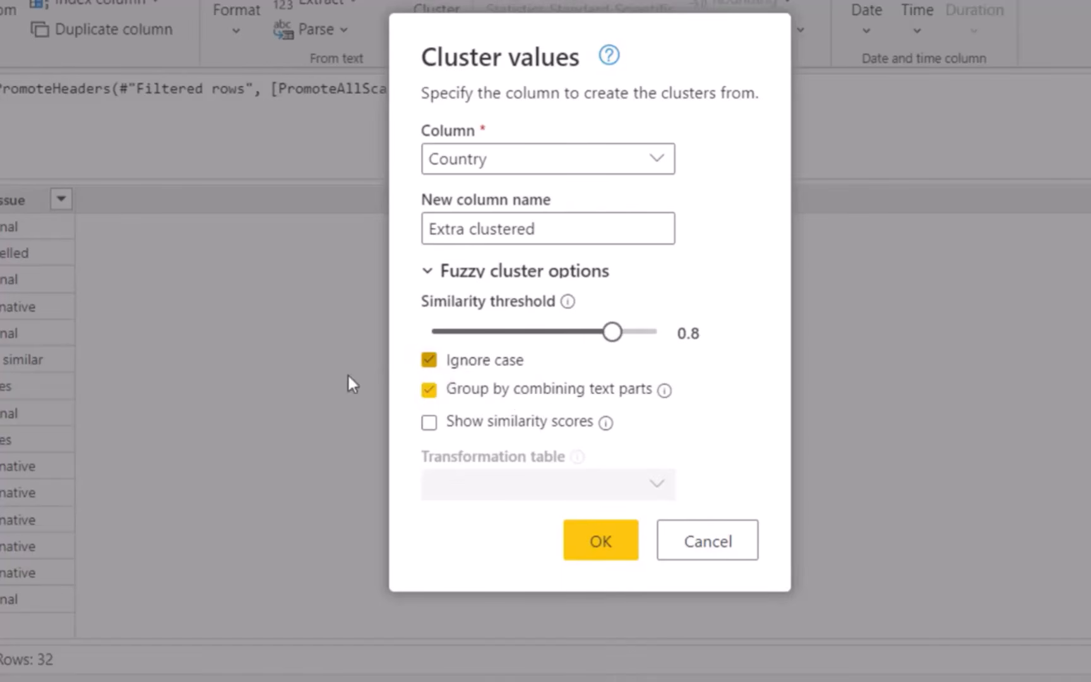
click(432, 423)
click(642, 527)
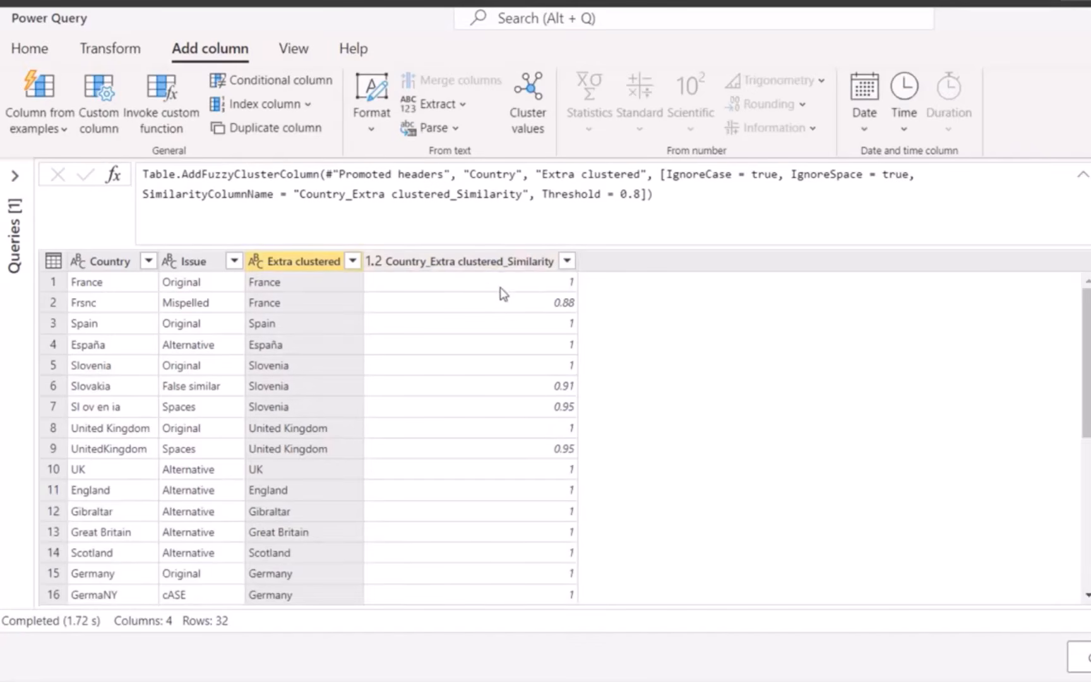
- Examine the similarity scores for the France and Slovenia variants against the Extra clustered column
click(503, 282)
click(506, 303)
click(508, 365)
click(502, 405)
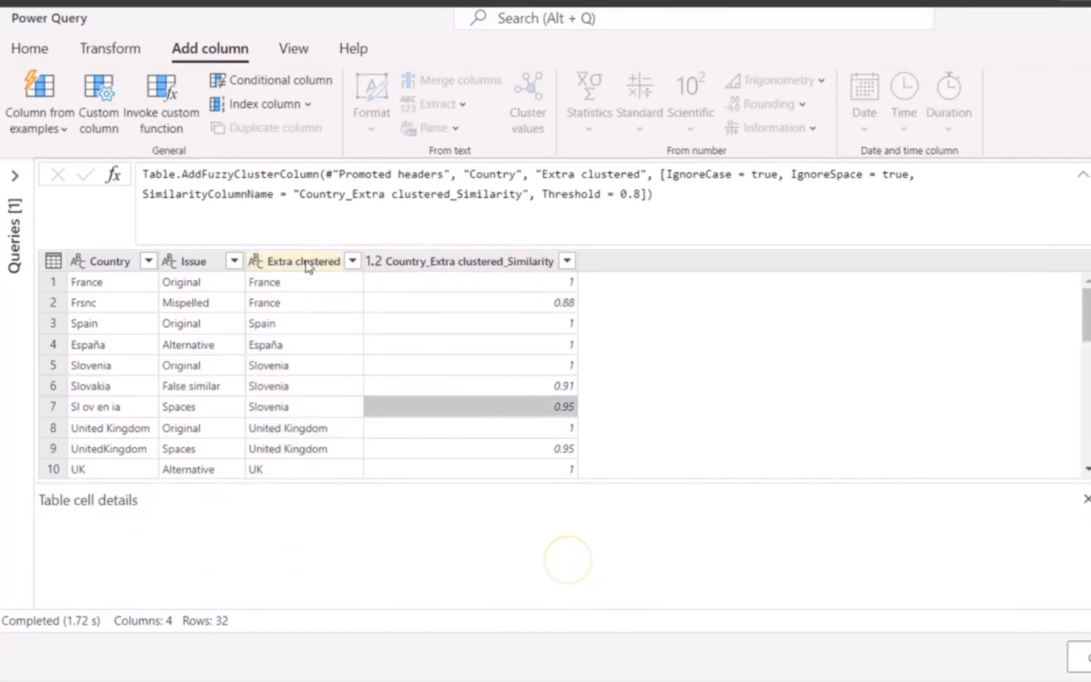
click(307, 261)
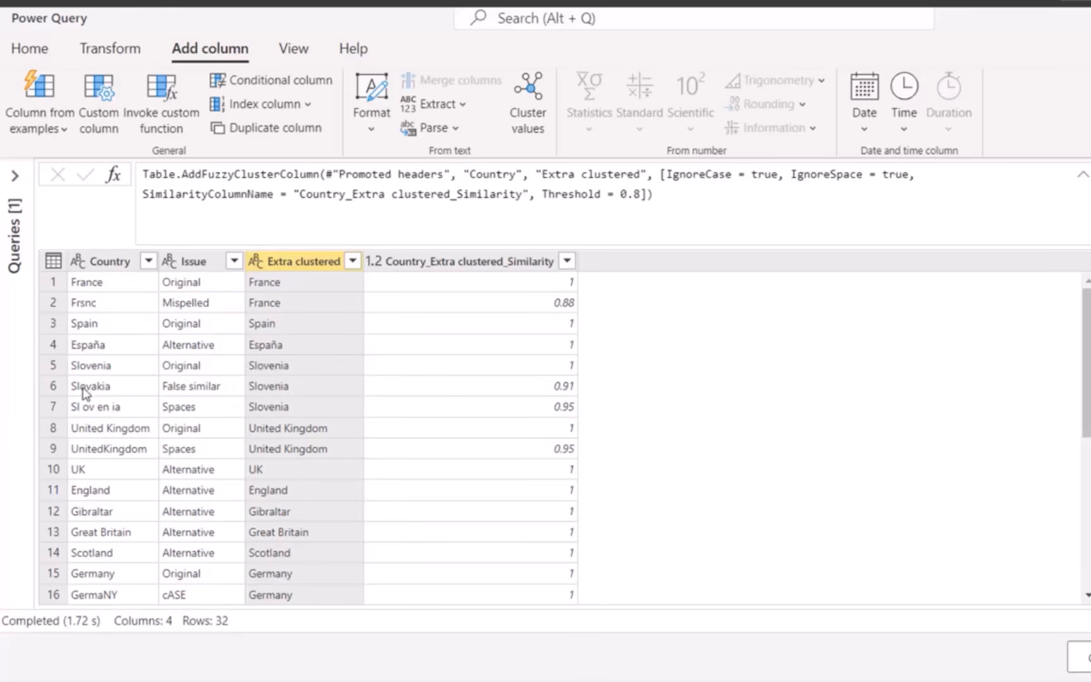
- Compare the Slovakia row's country, clustered value and similarity score, and highlight the similarity column
click(118, 391)
click(329, 389)
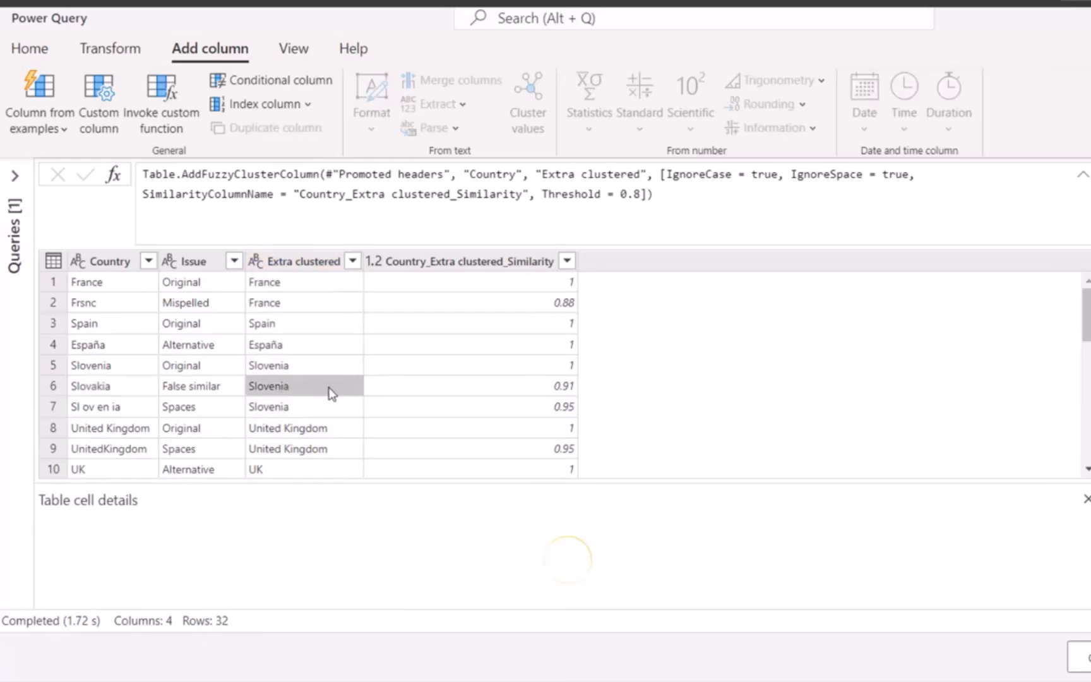
click(493, 387)
click(498, 263)
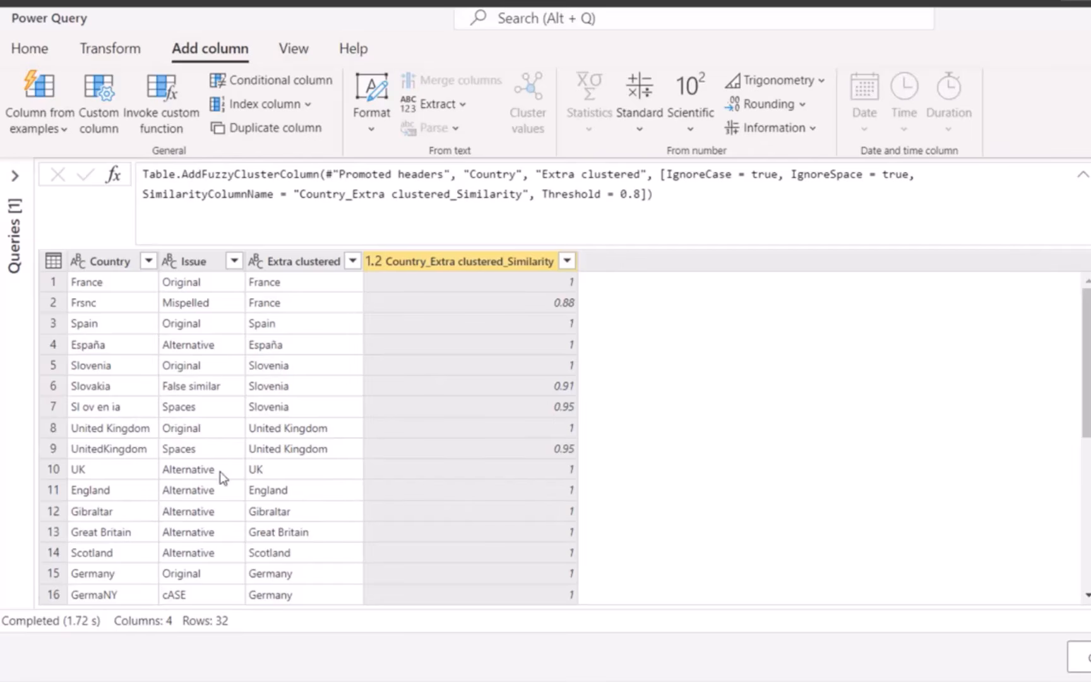
- Review all the clustered country rows against their similarity scores and select the similarity column
scroll(220, 472, down, 3)
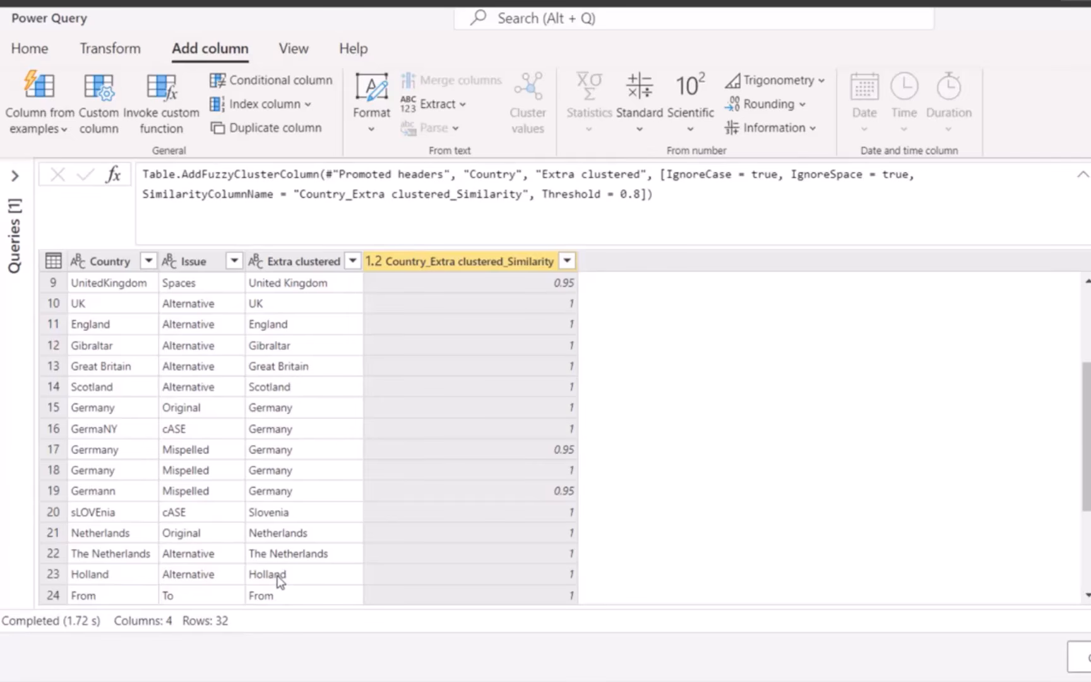
scroll(285, 505, down, 3)
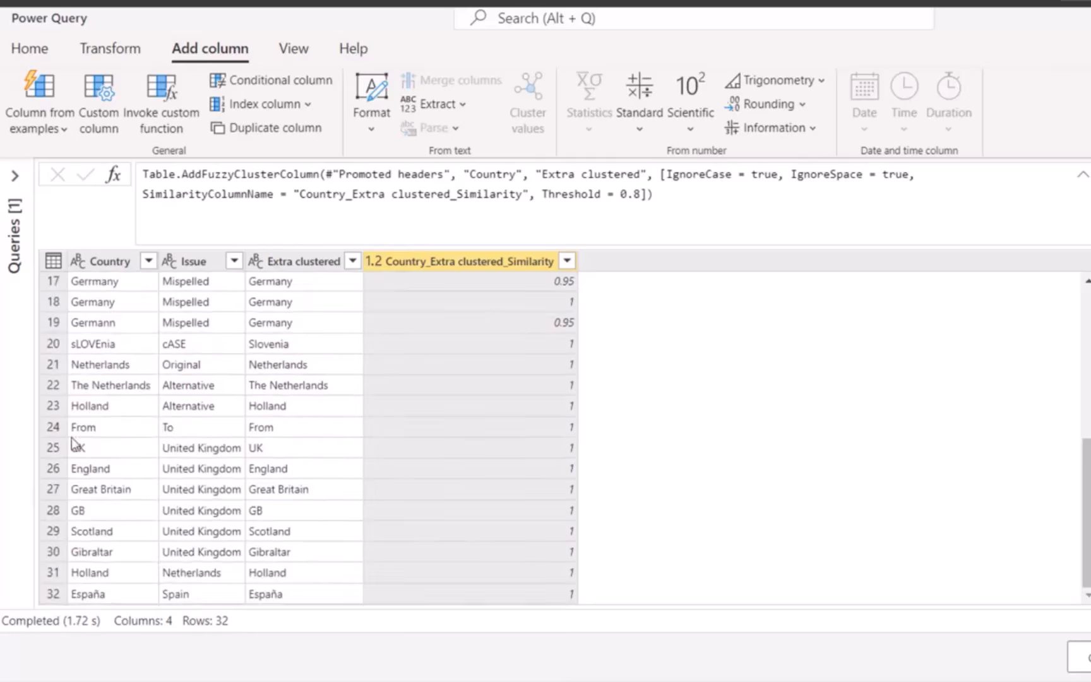
click(485, 265)
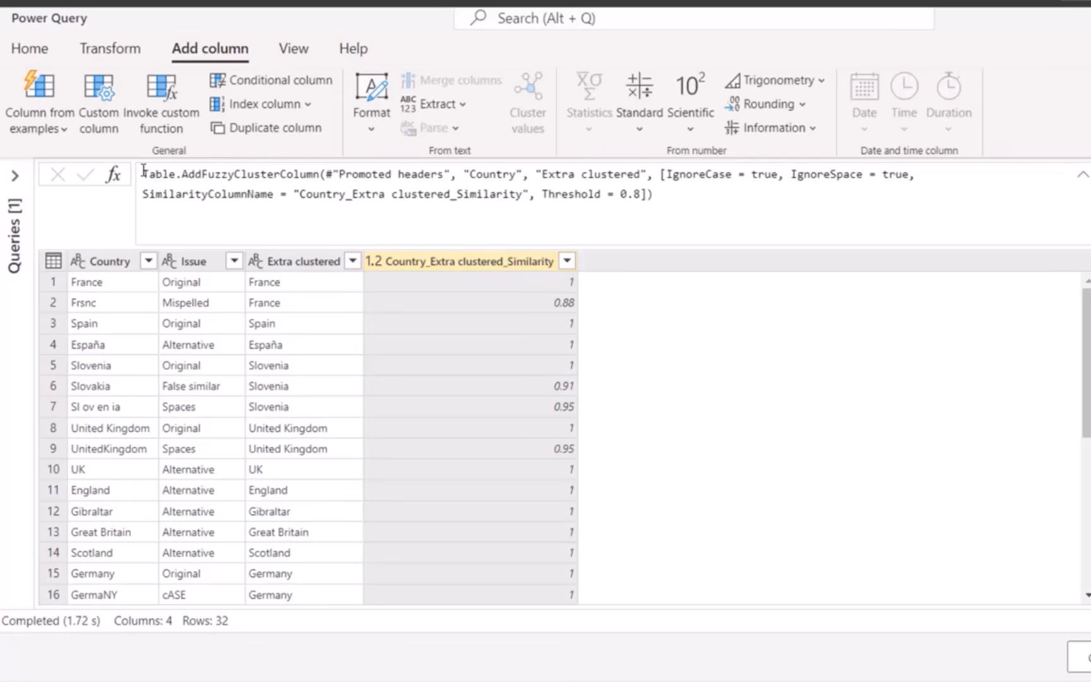
- Copy the whole Table.AddFuzzyClusterColumn formula and switch to the Power Query Editor in desktop Excel
click(693, 198)
drag(693, 197, 148, 173)
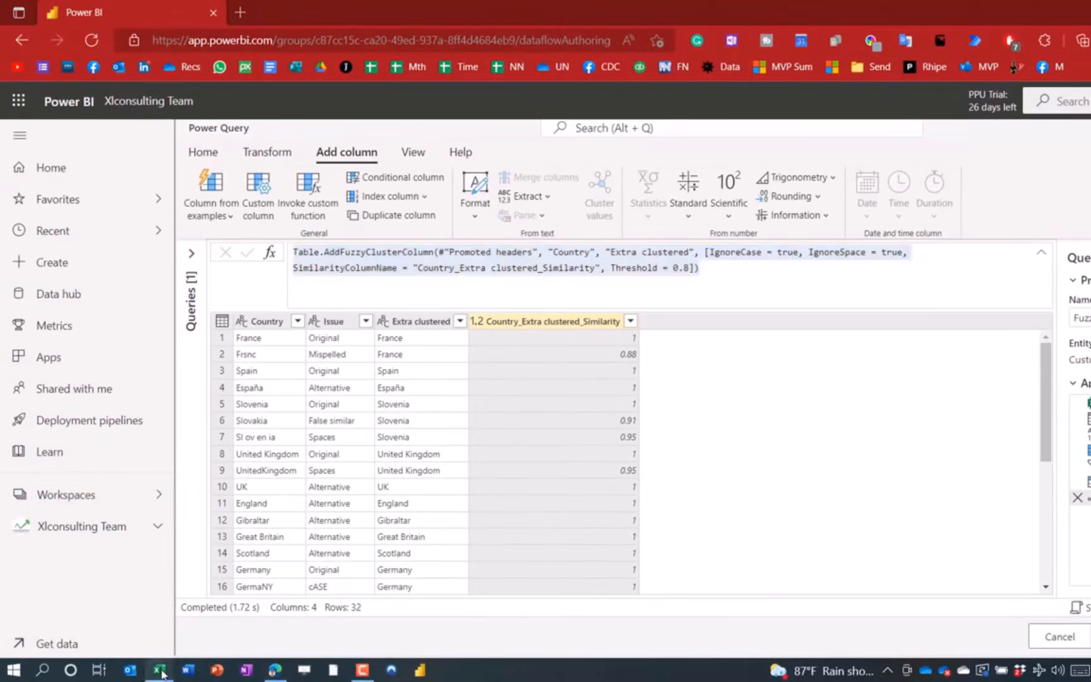
click(160, 671)
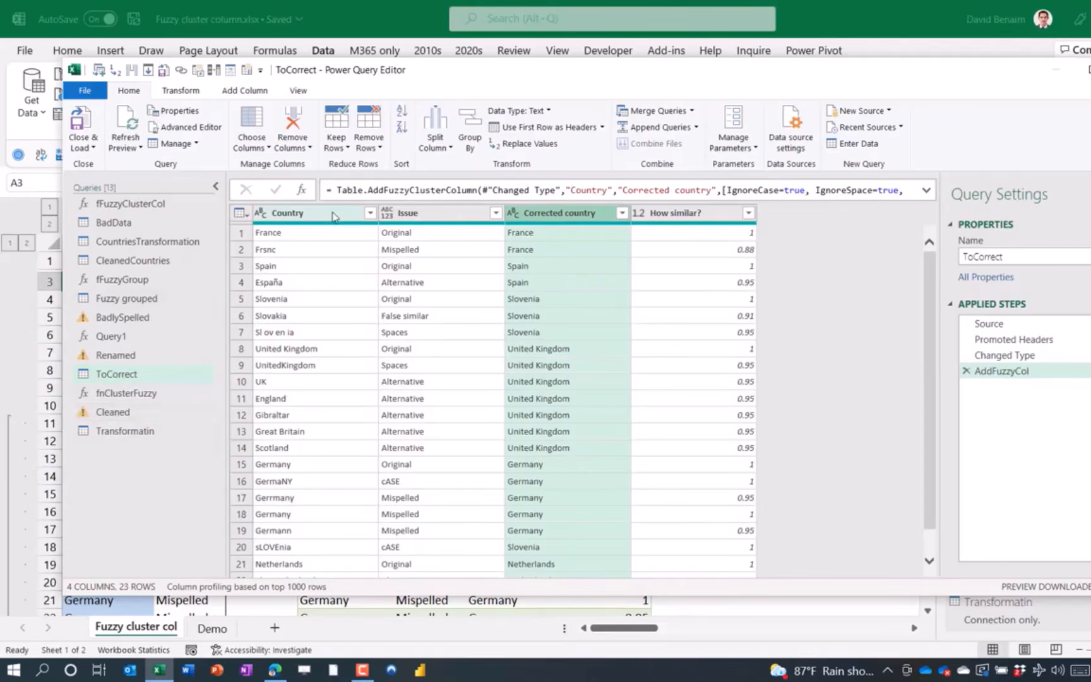
- Add a custom step after AddFuzzyCol in the ToCorrect query and insert the copied Table.AddFuzzyClusterColumn formula
click(365, 212)
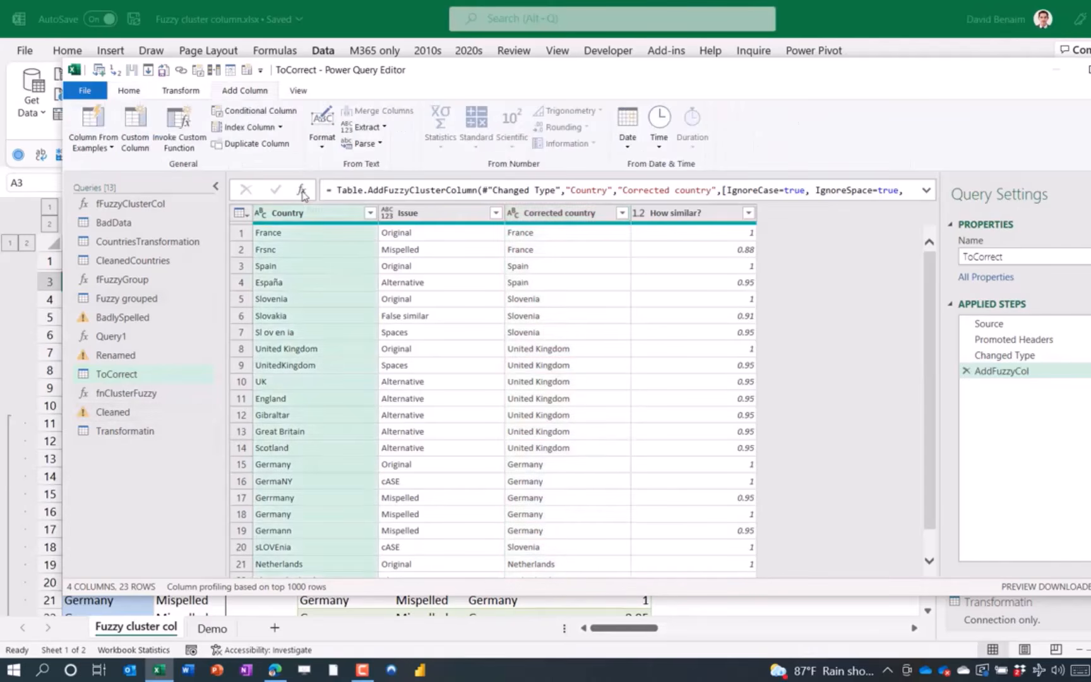
click(332, 198)
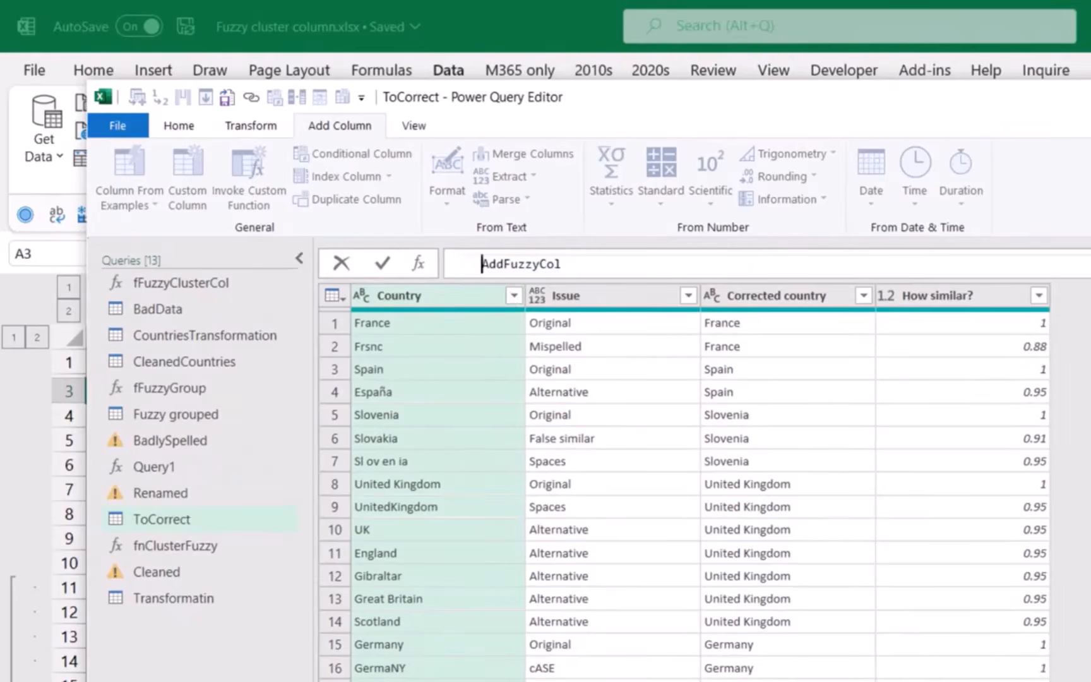
key(Return)
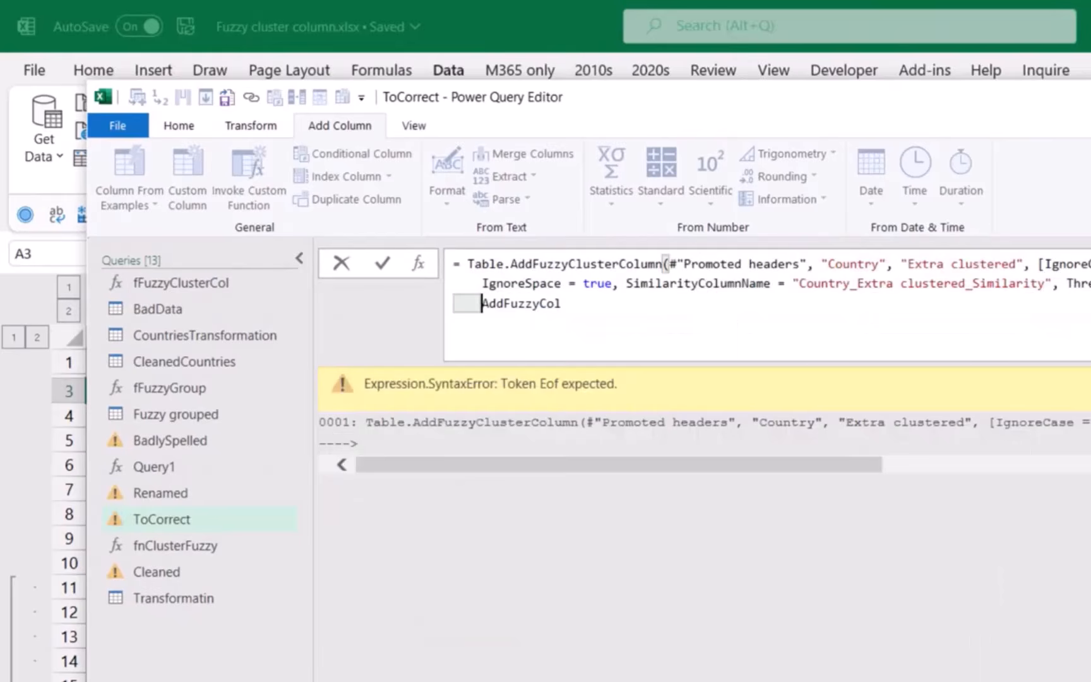
- Replace #"Promoted headers" with AddFuzzyCol in the step's formula, remove the stray trailing AddFuzzyCol, and apply it
double_click(573, 302)
key(ctrl+c)
key(BackSpace)
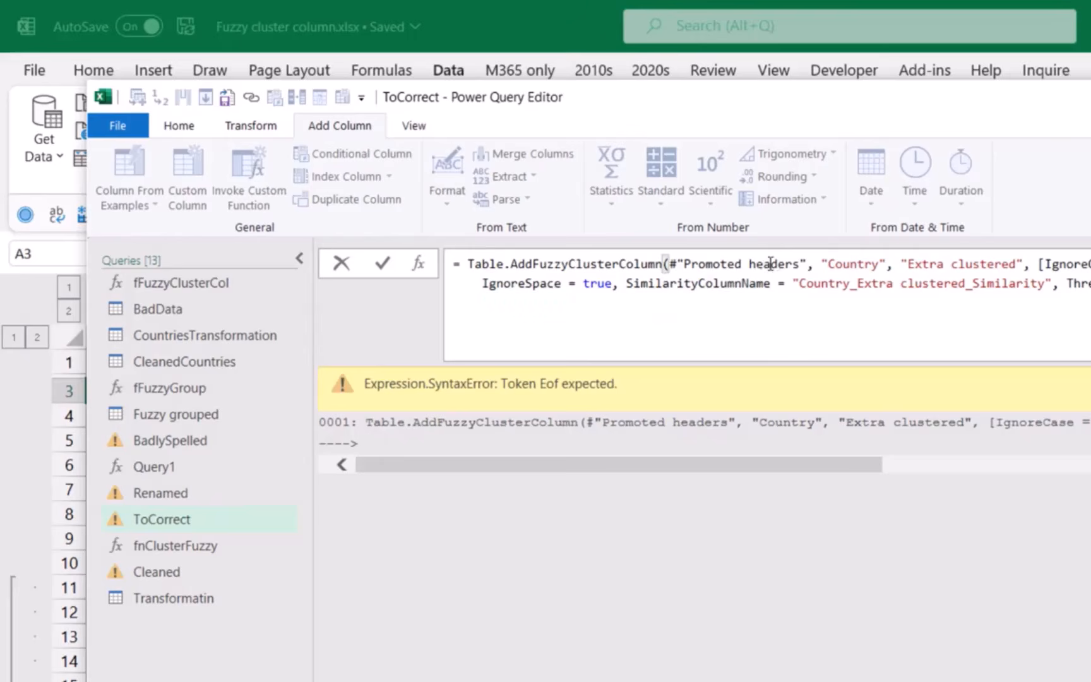
drag(806, 264, 670, 265)
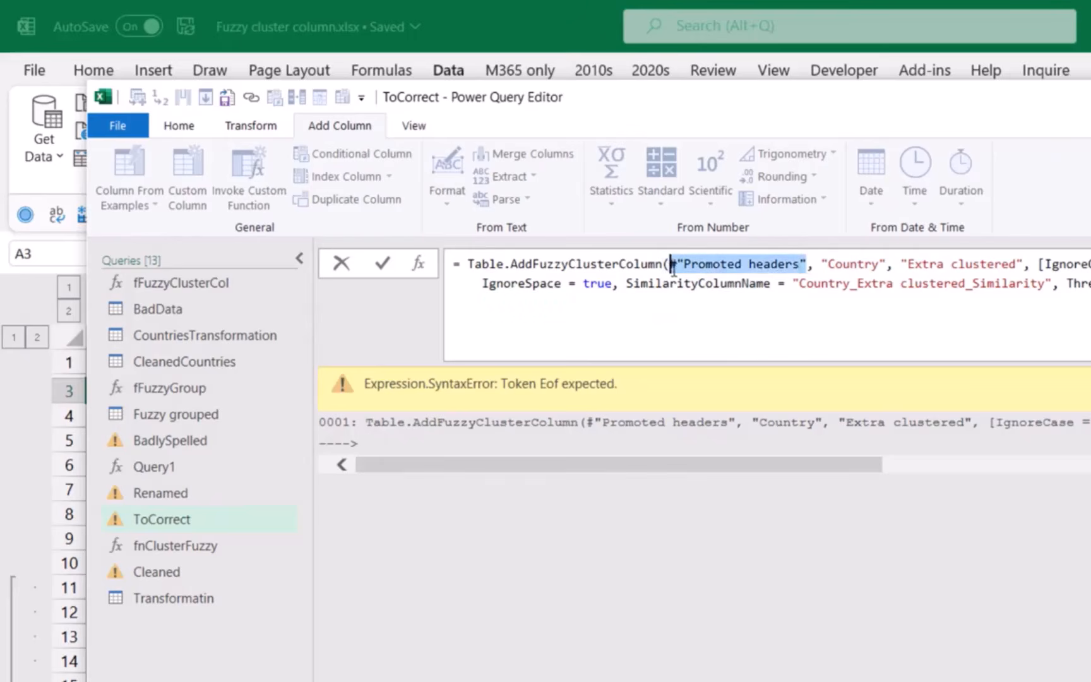
key(ctrl+v)
click(1052, 283)
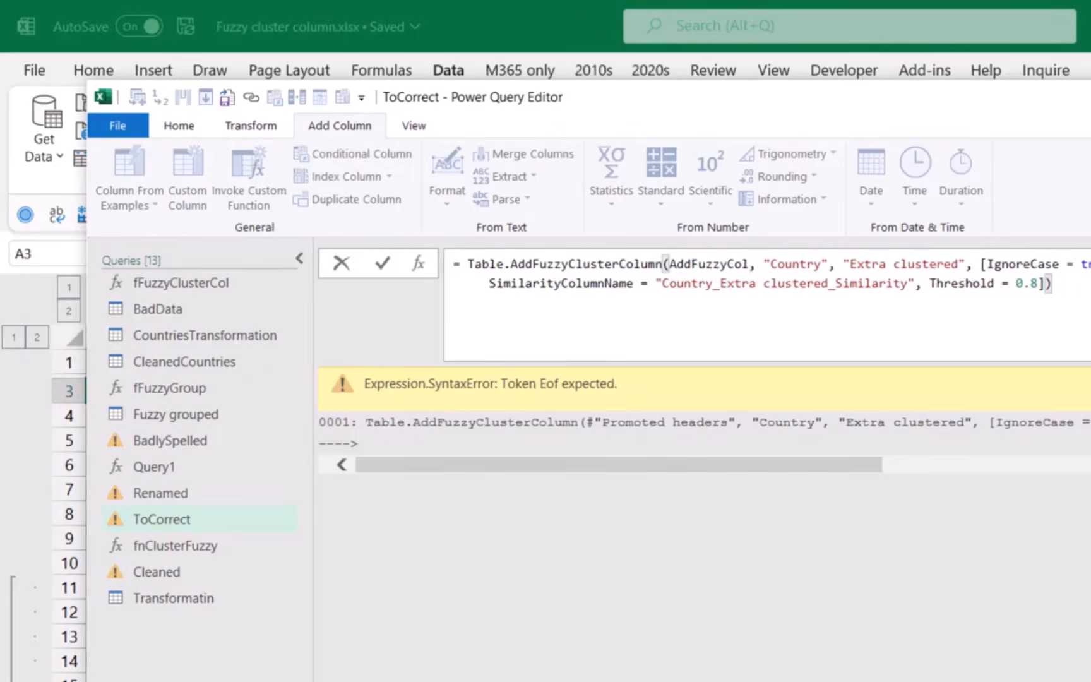
key(Return)
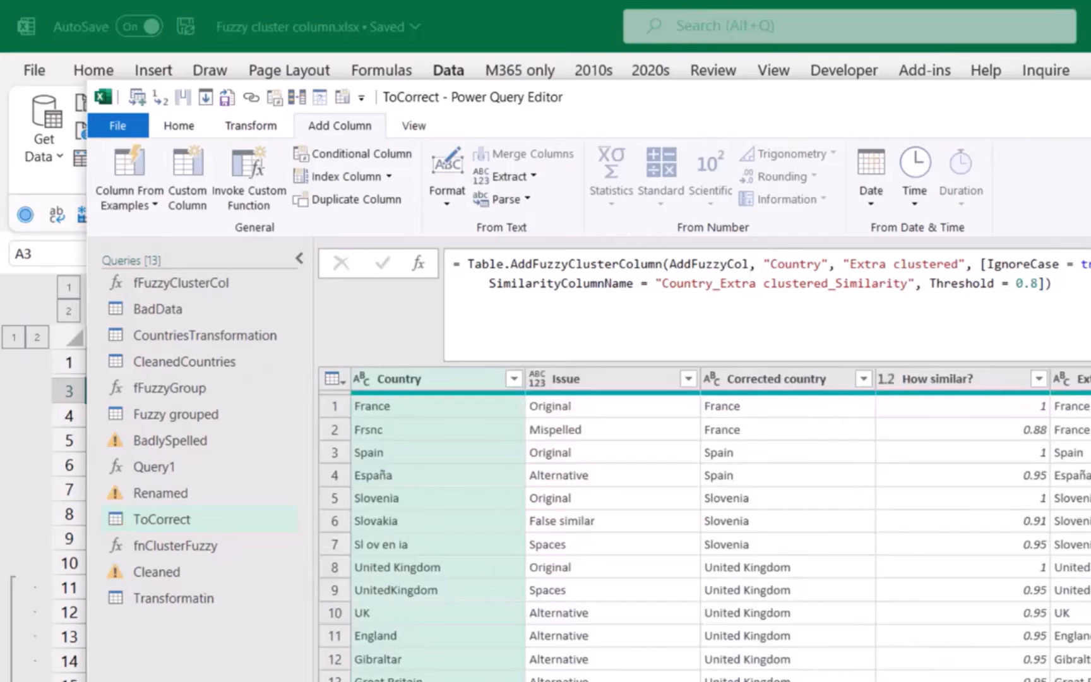
- Examine the Extra clustered column and its similarity column in the ToCorrect query
scroll(1067, 493, right, 3)
click(941, 377)
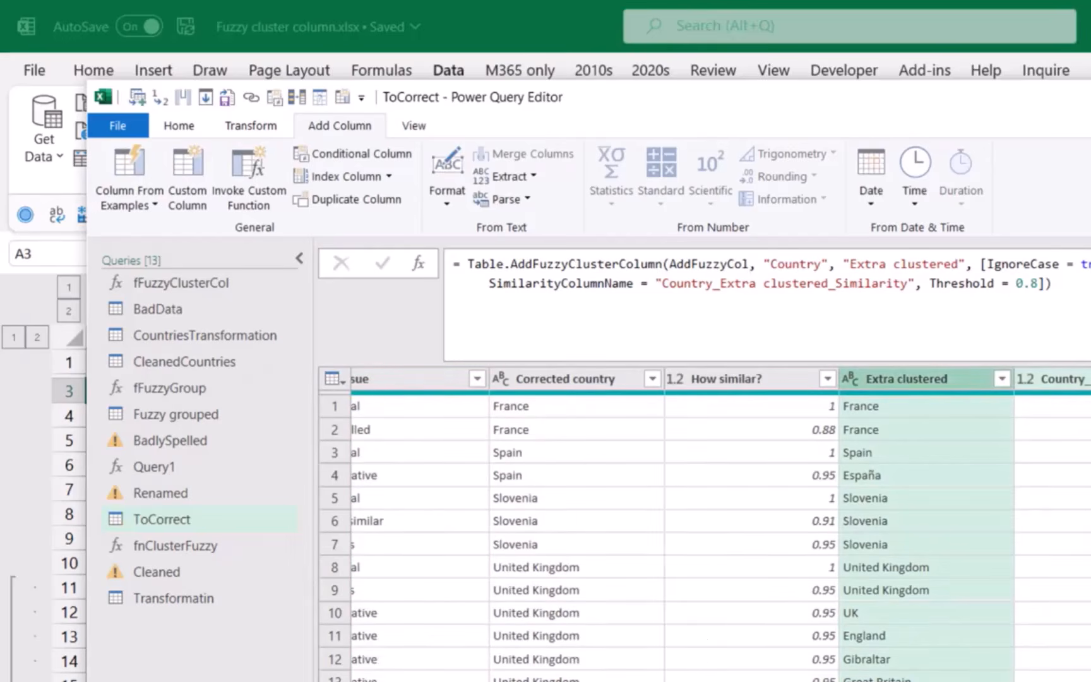
key(shift+Right)
click(937, 386)
click(1051, 378)
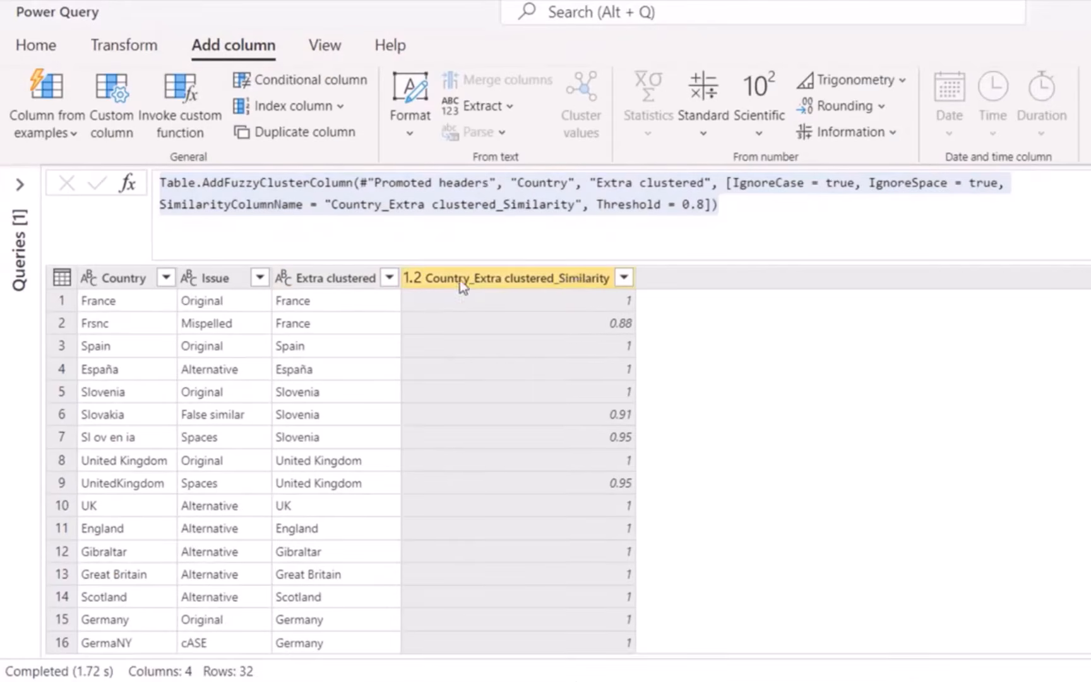
- In the Power BI dataflow, duplicate the Country column and open Group by for the copy with the fuzzy group options expanded
click(123, 277)
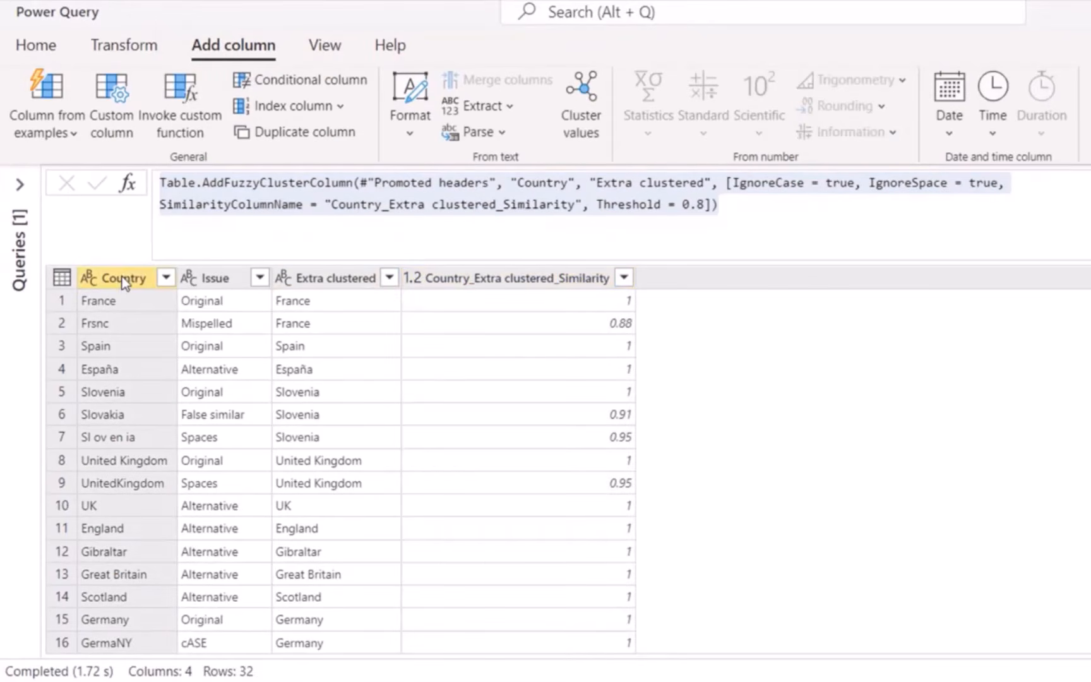
click(276, 140)
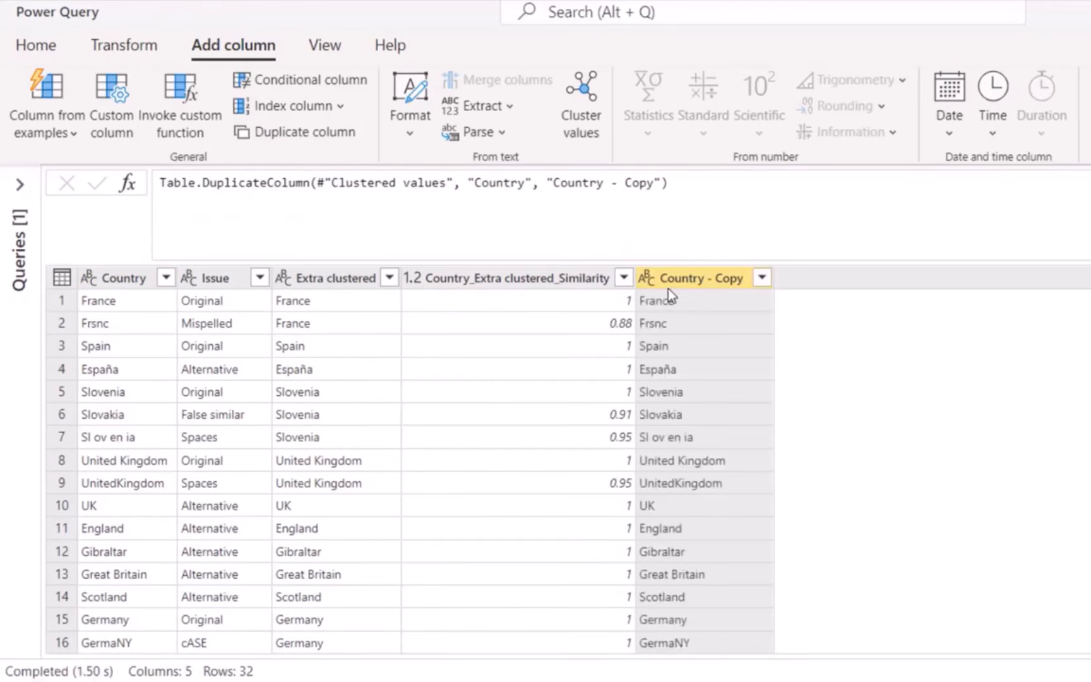
click(122, 45)
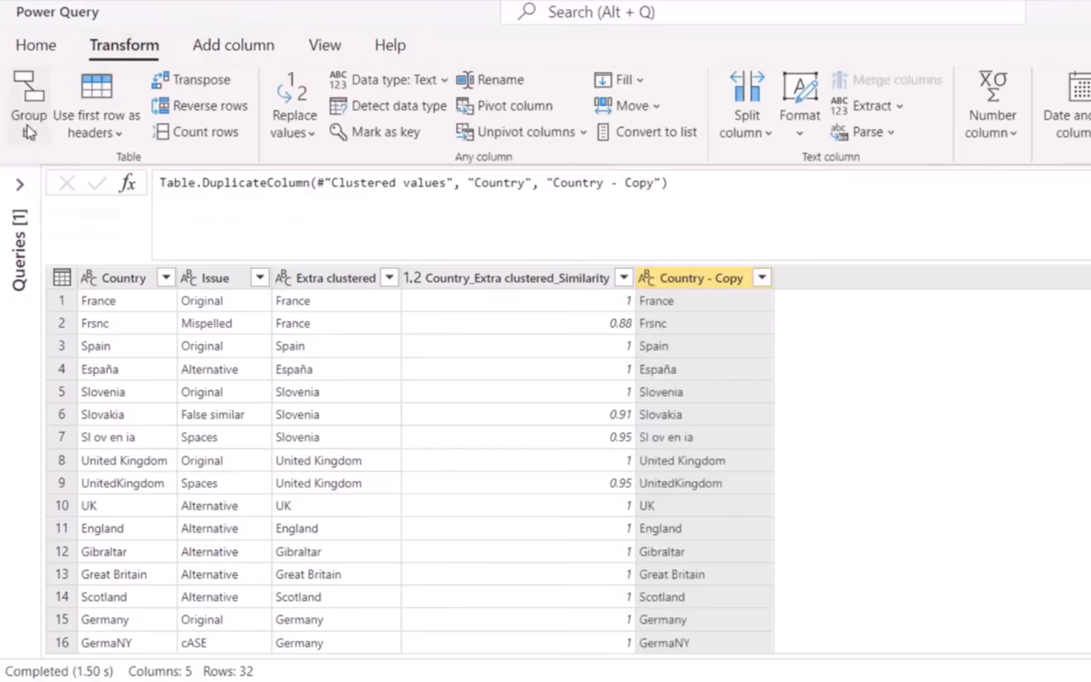
click(27, 125)
click(386, 469)
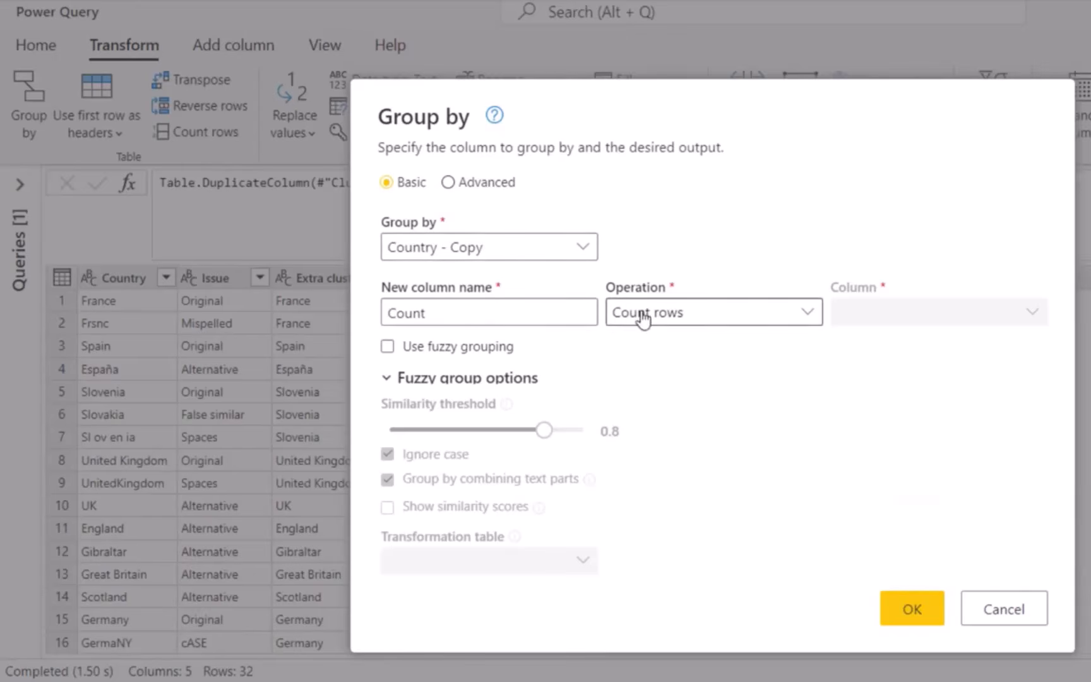
- Group the rows by Country - Copy using fuzzy grouping, with a Count rows operation and similarity scores off
click(435, 349)
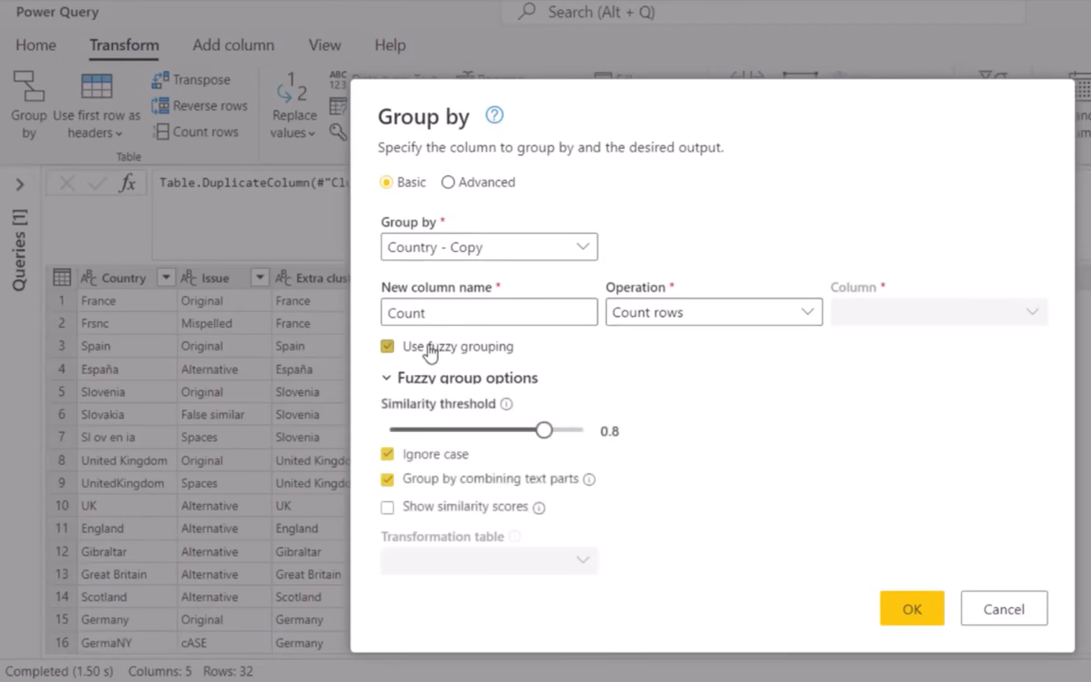
click(478, 510)
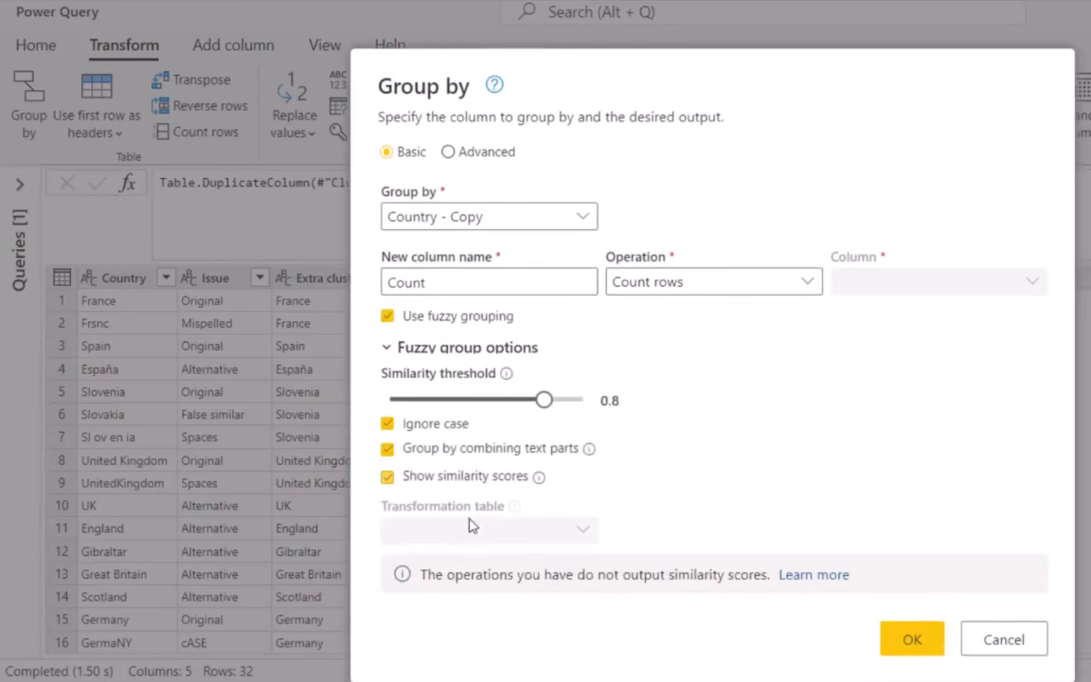
click(796, 284)
click(714, 325)
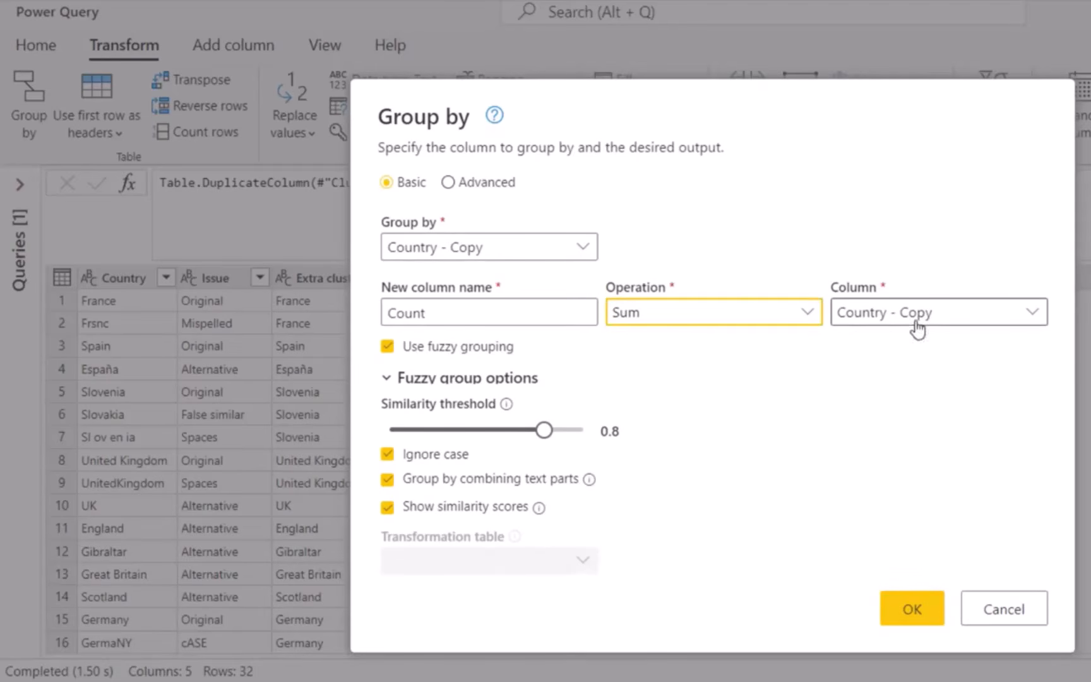
click(715, 319)
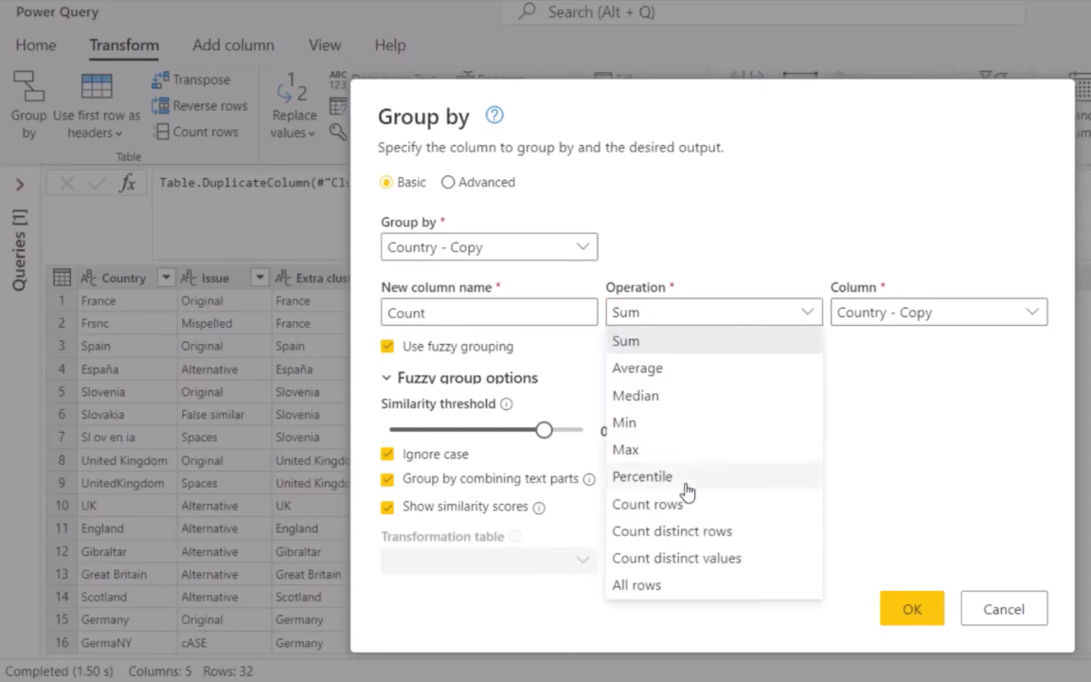
click(694, 503)
click(387, 478)
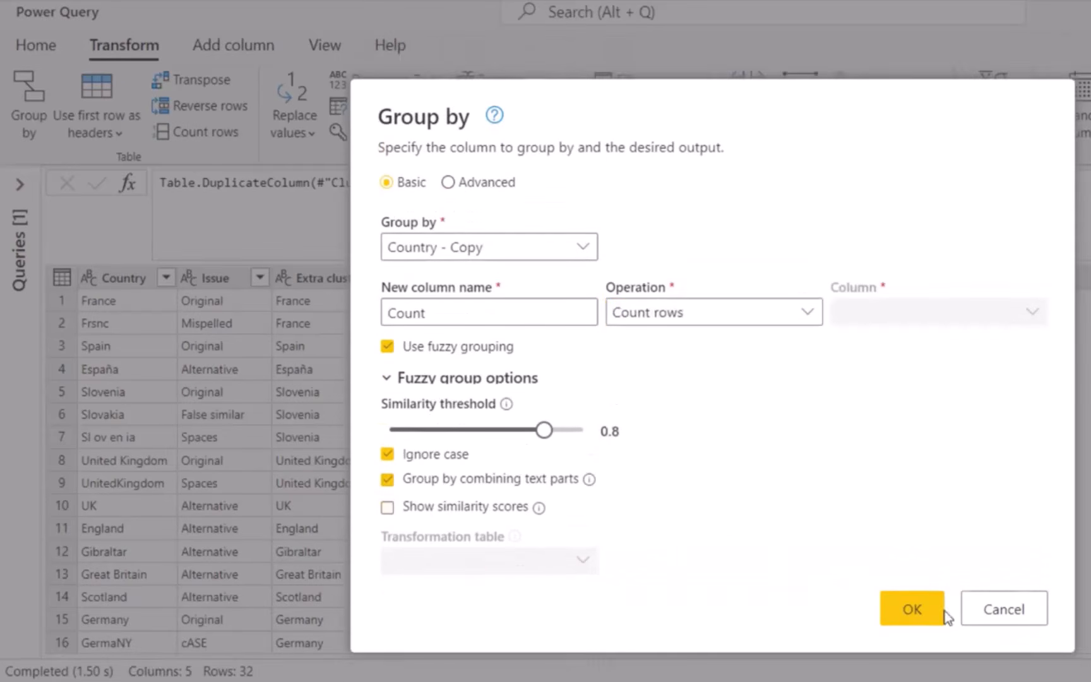
click(912, 610)
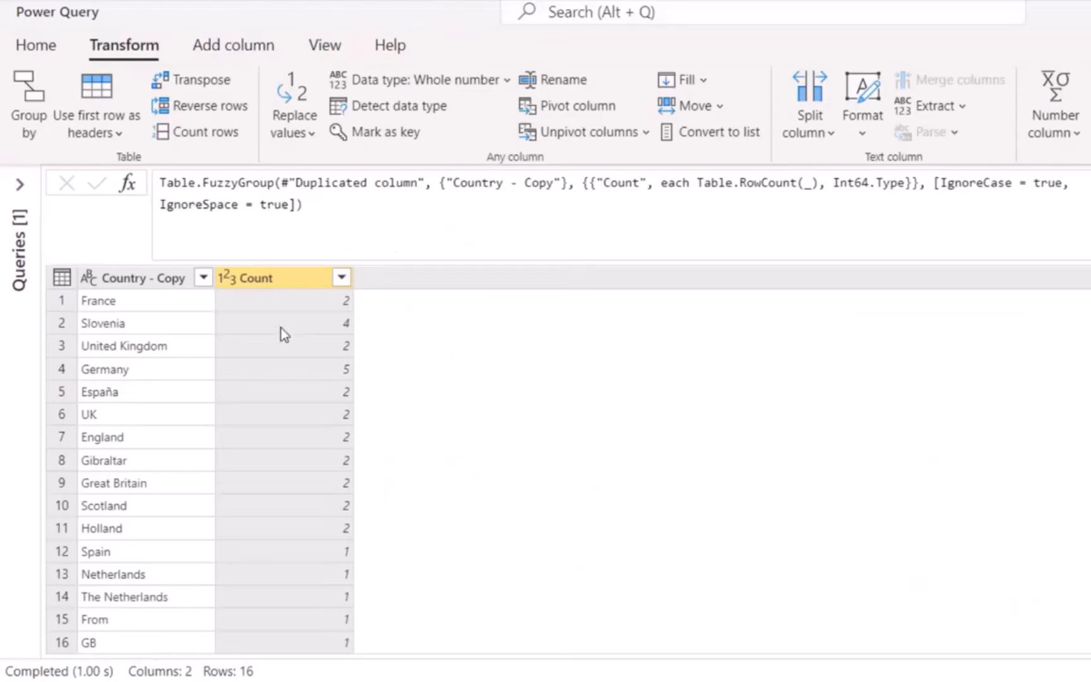
- Examine the grouped counts for Slovenia, Germany and the Netherlands variants
click(305, 306)
click(305, 322)
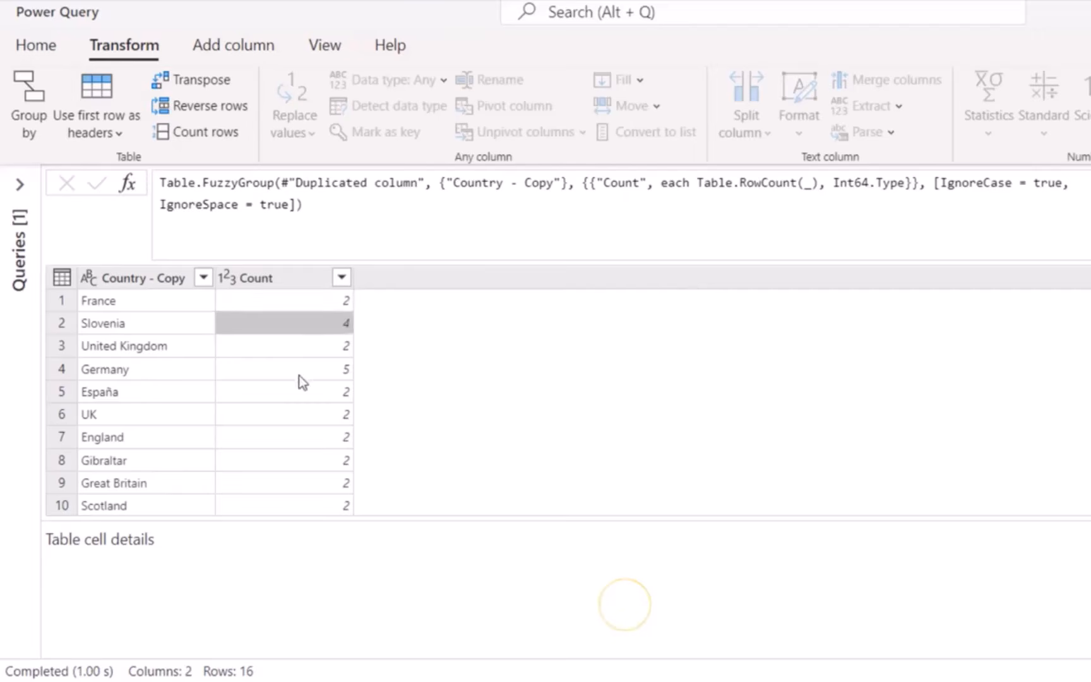
click(298, 373)
click(246, 325)
click(140, 327)
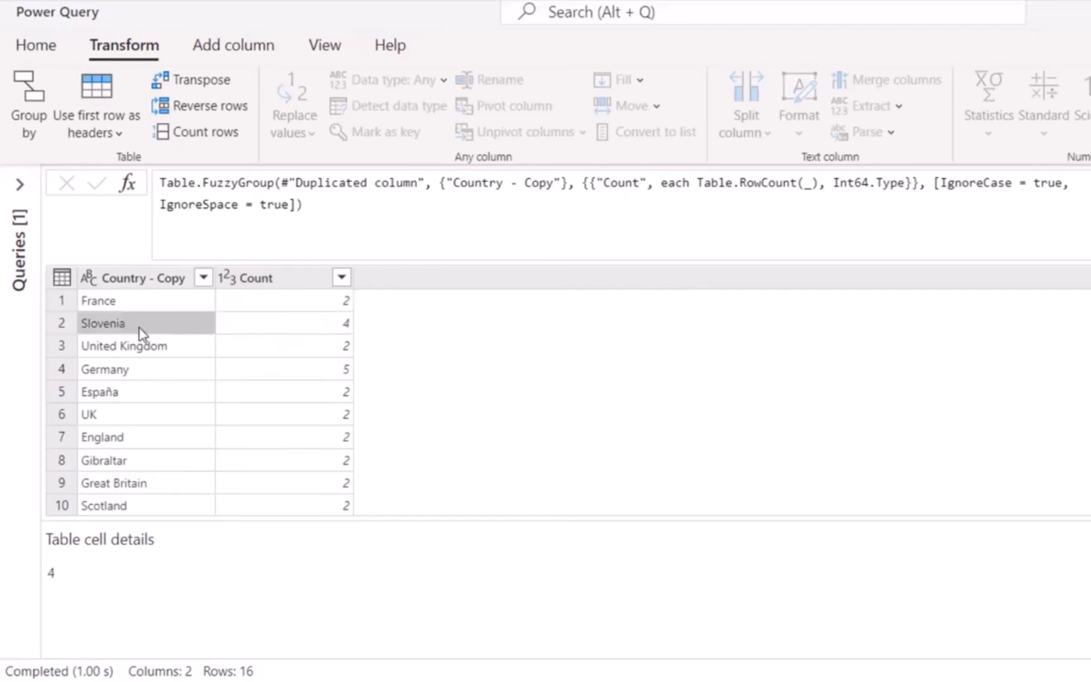
click(271, 327)
scroll(339, 422, down, 2)
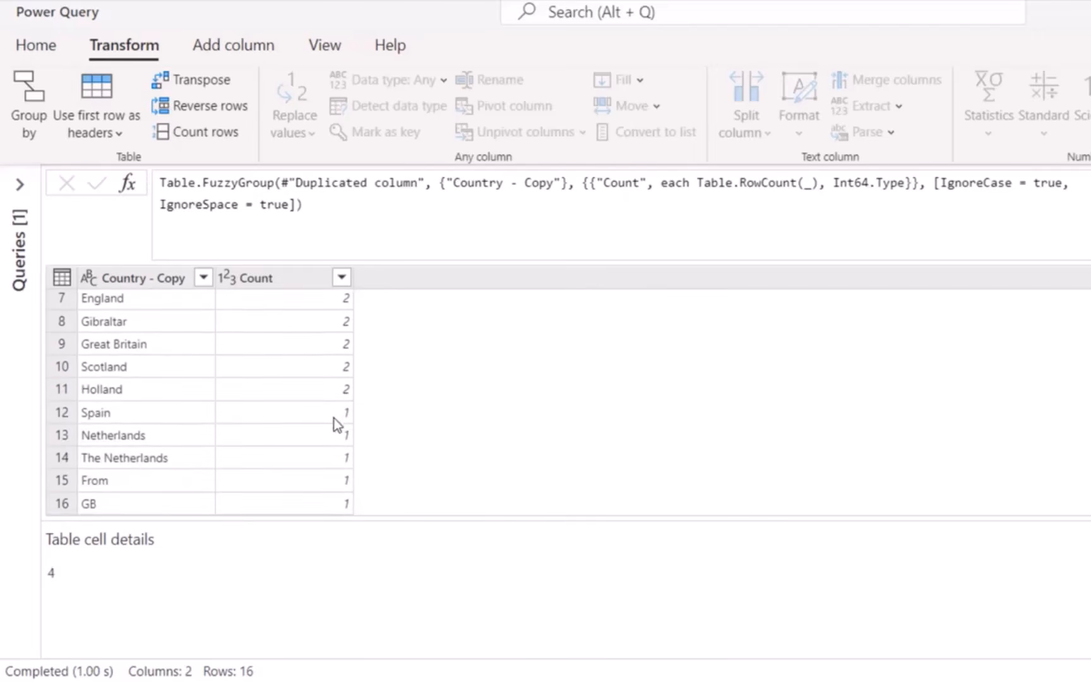
click(123, 445)
click(129, 453)
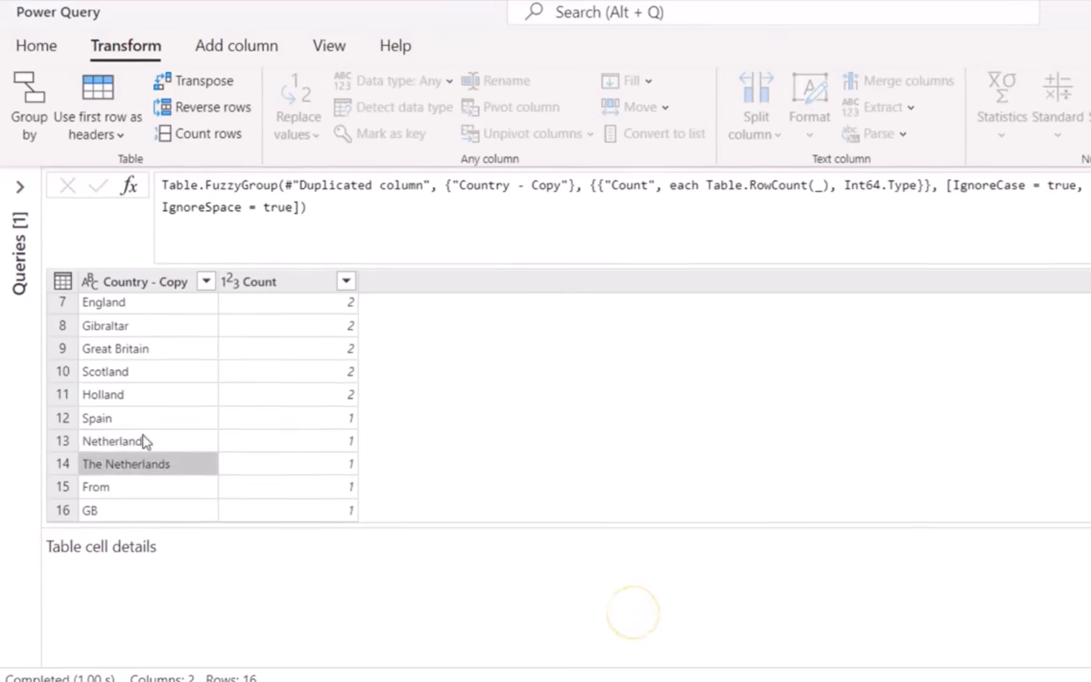
click(129, 441)
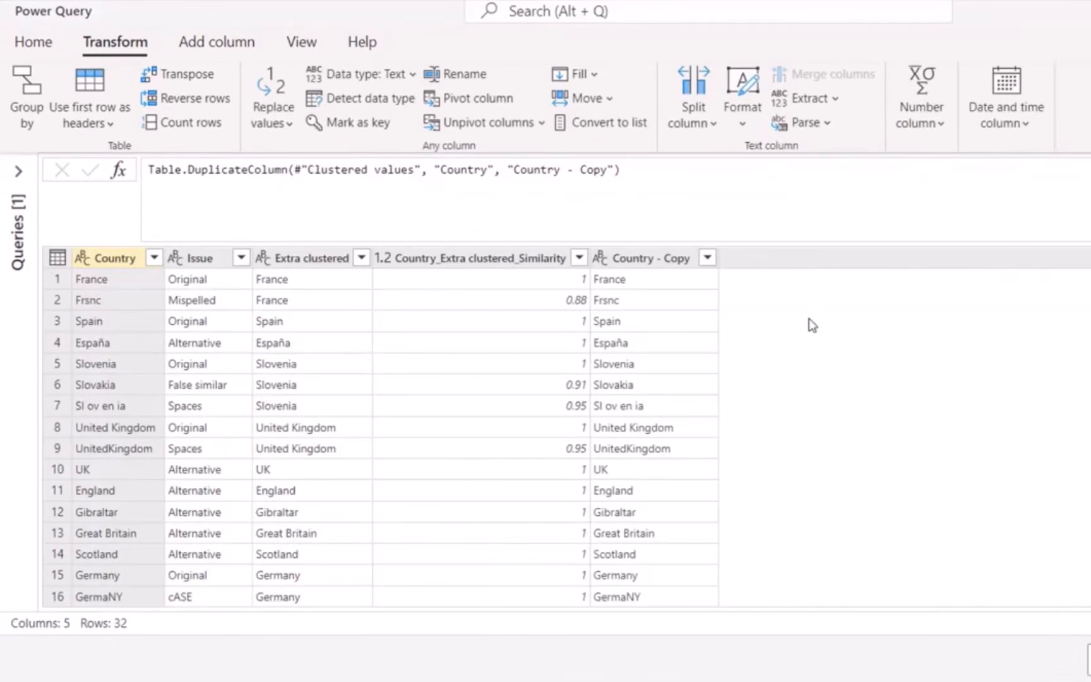
- Mark the Country column as a key and compare its header with the Issue, Extra clustered and similarity columns
click(356, 124)
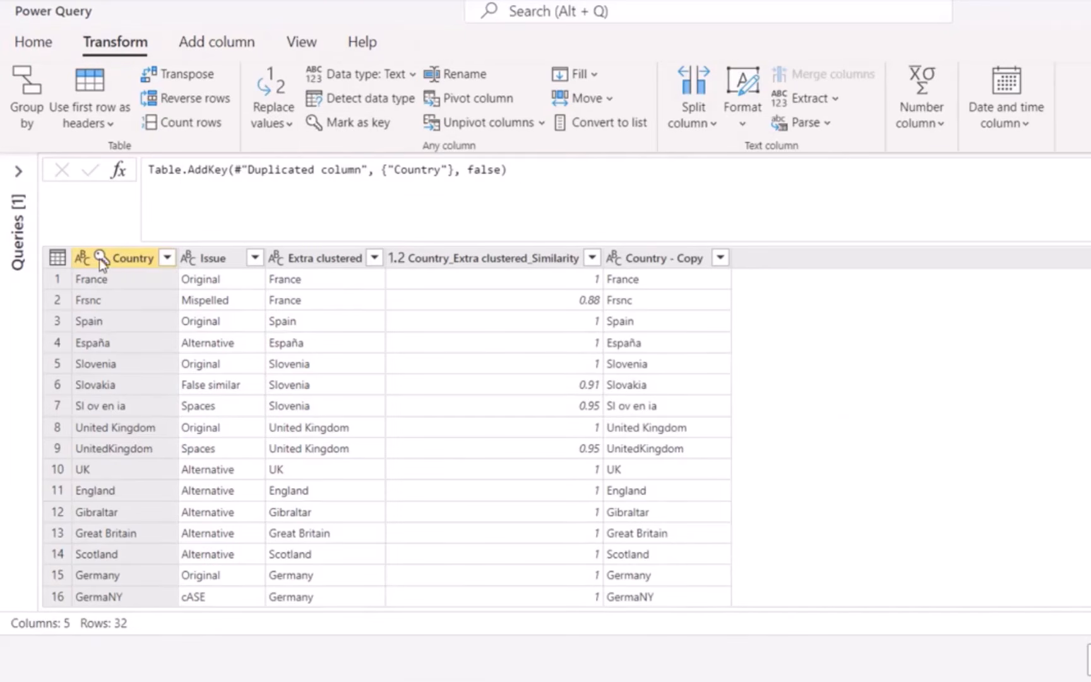
click(187, 255)
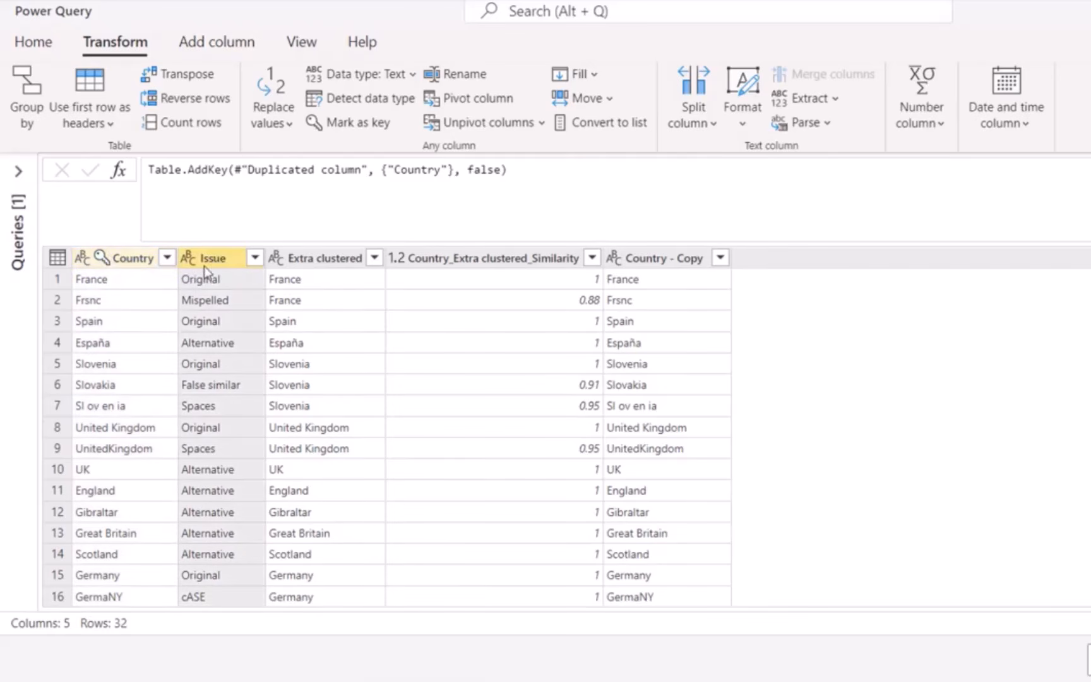
click(347, 260)
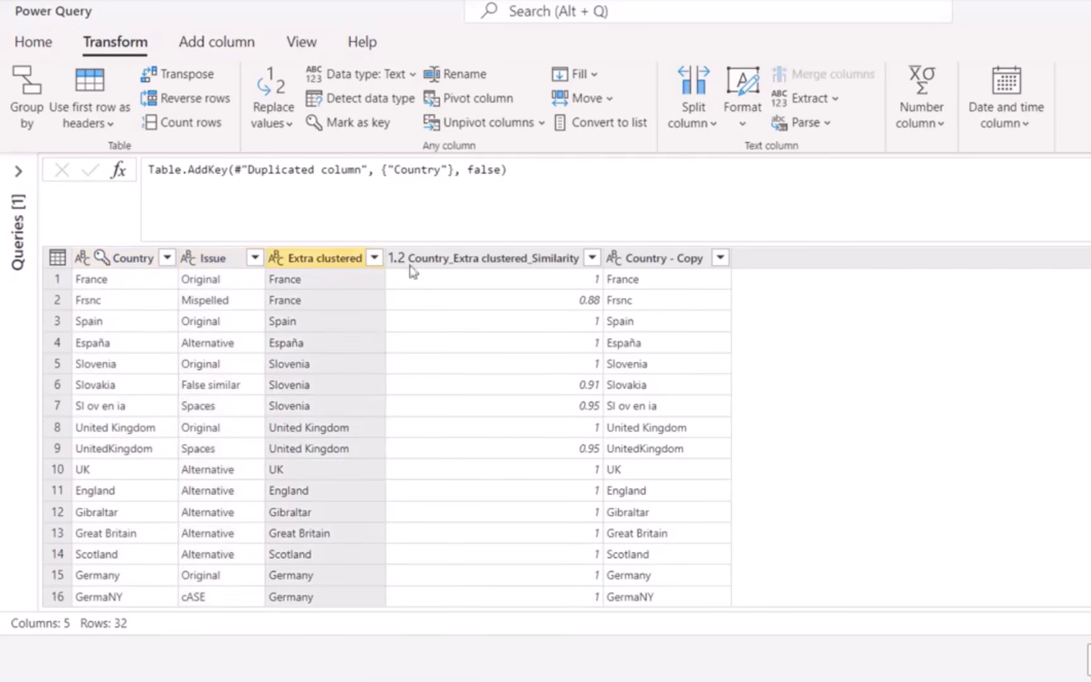
click(505, 262)
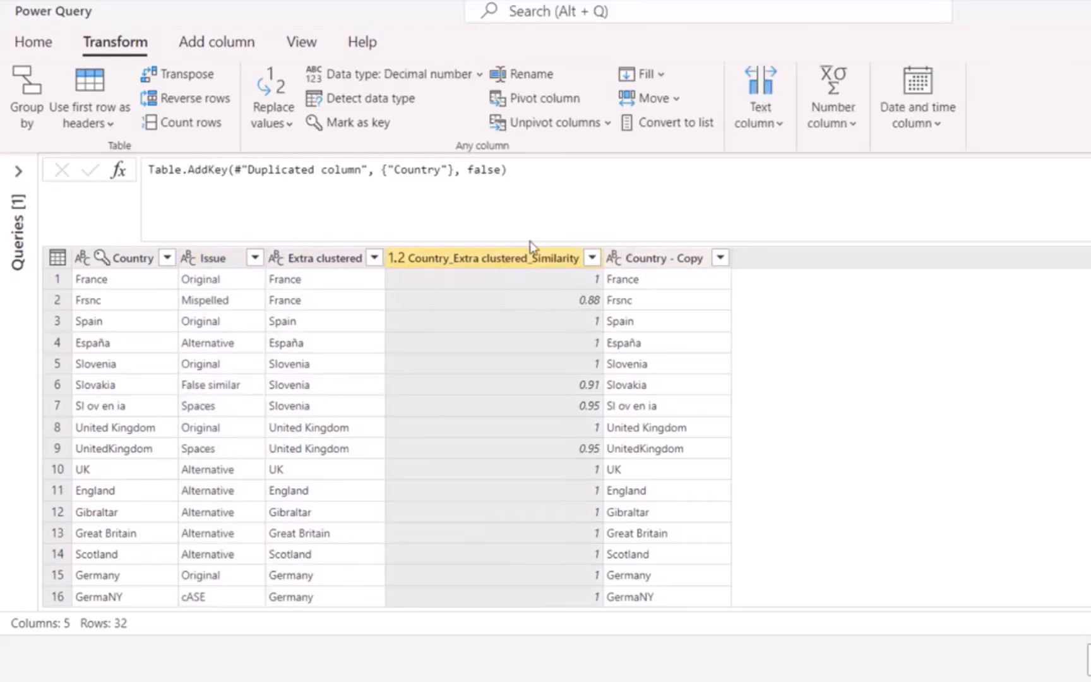
click(109, 260)
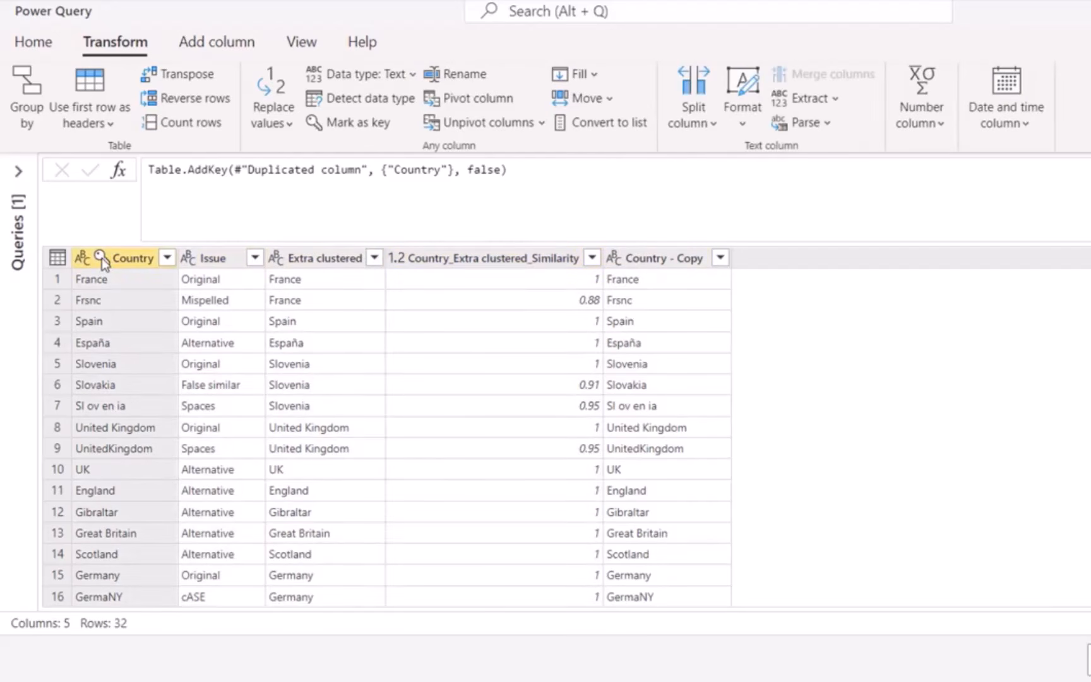
click(339, 262)
click(445, 260)
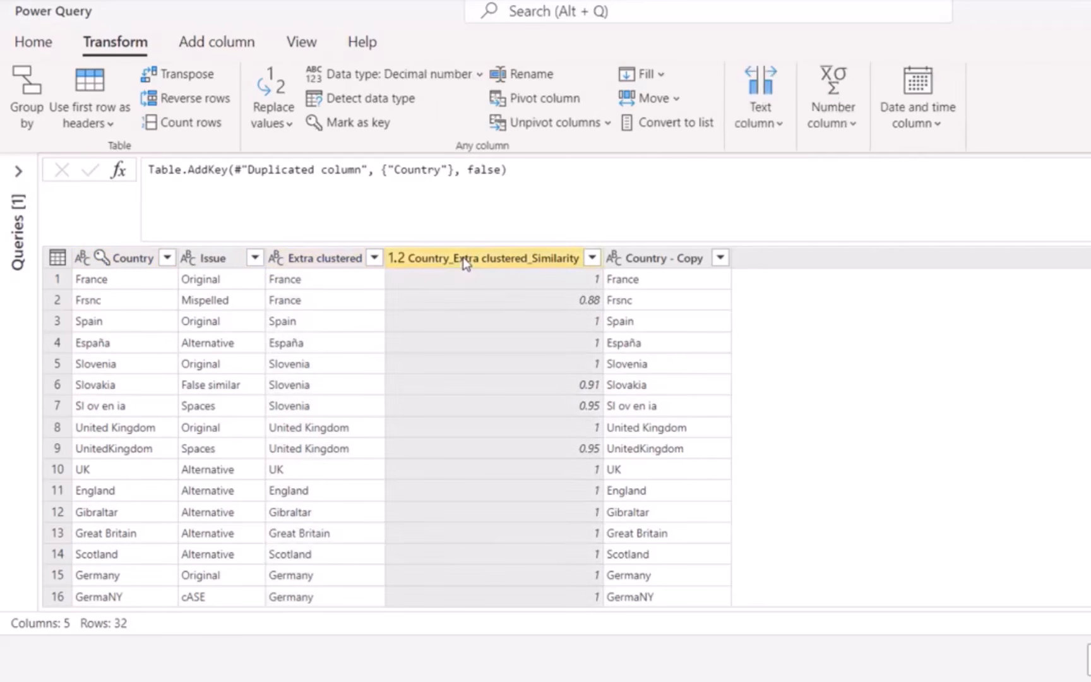
- Add a custom column in the dataflow that multiplies Country_Extra clustered_Similarity by 2, with the Whole number data type
click(330, 124)
click(677, 260)
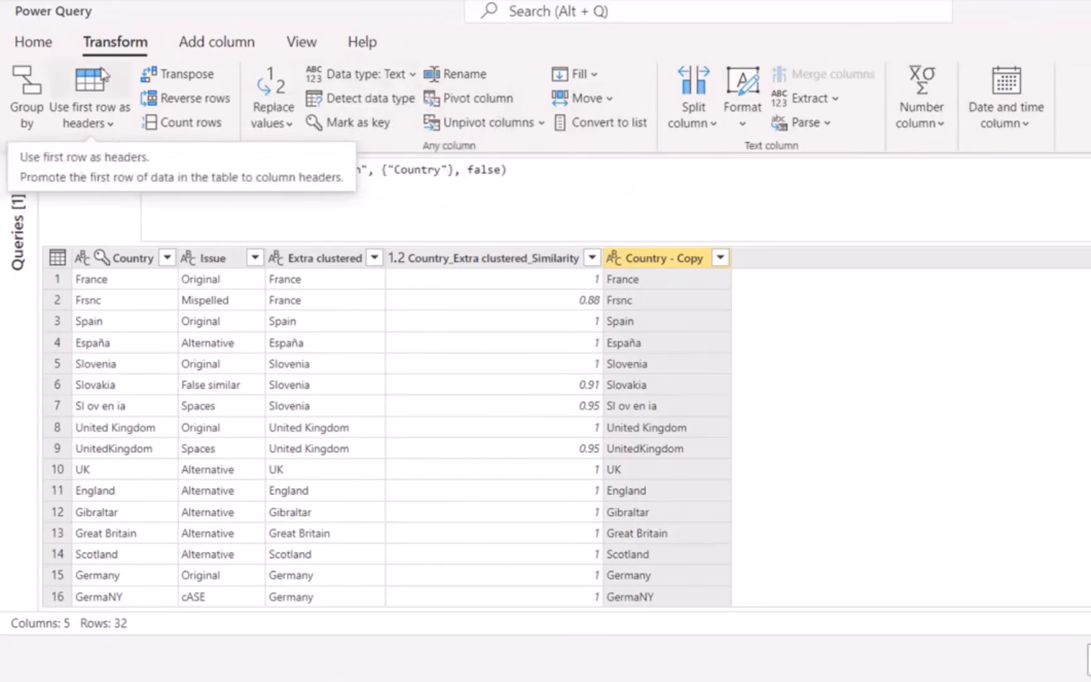
click(203, 46)
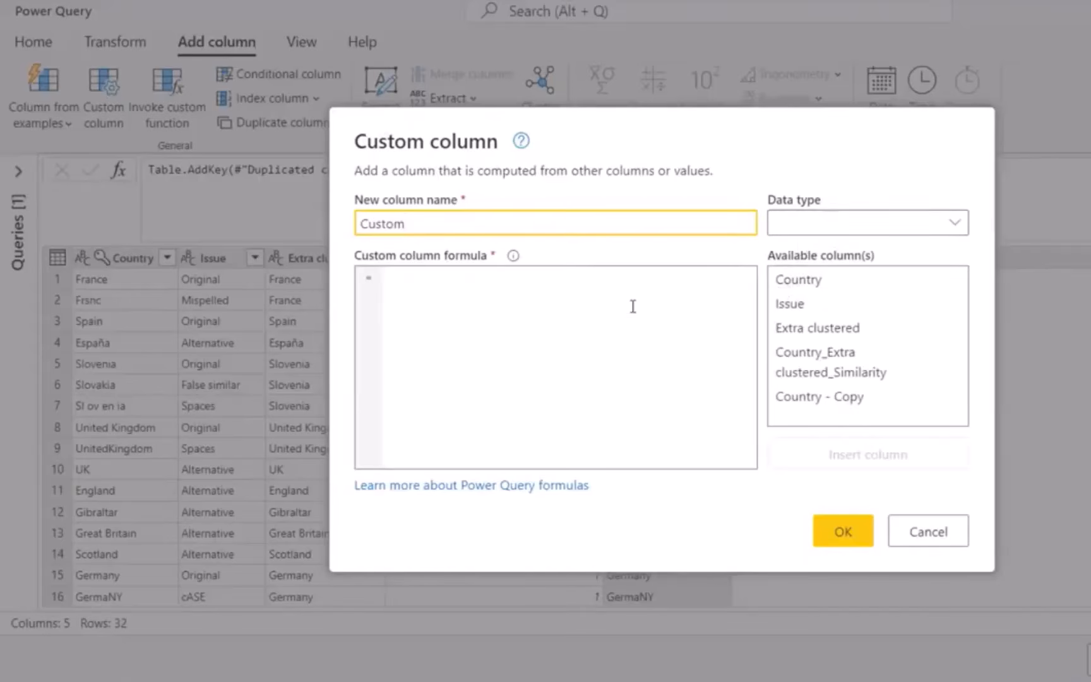
click(464, 288)
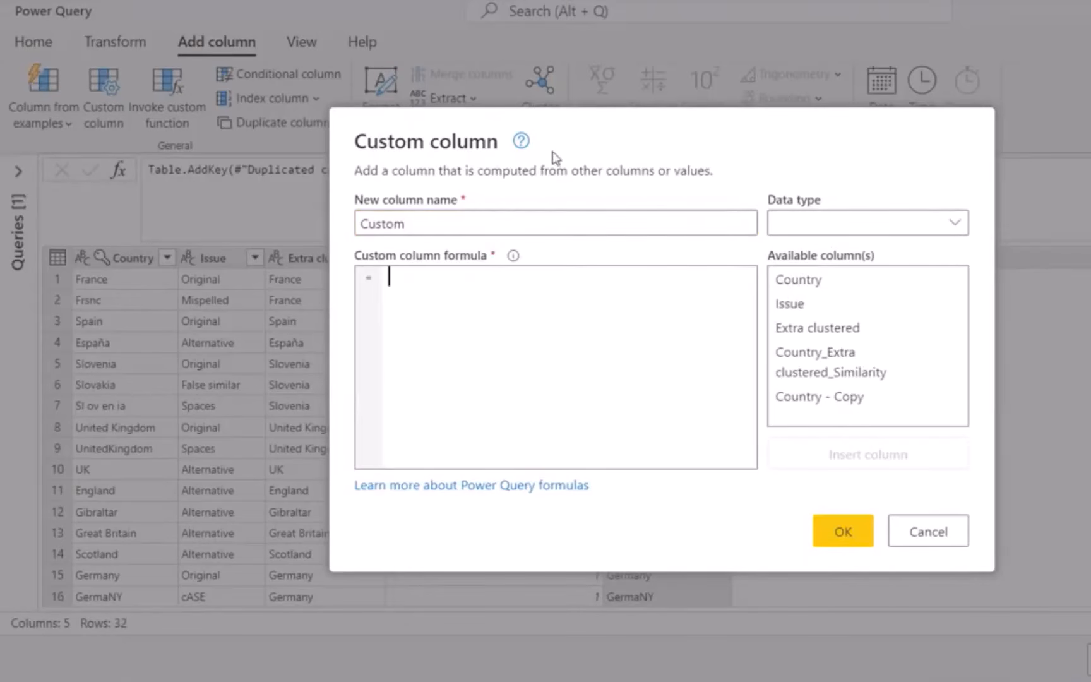
double_click(820, 361)
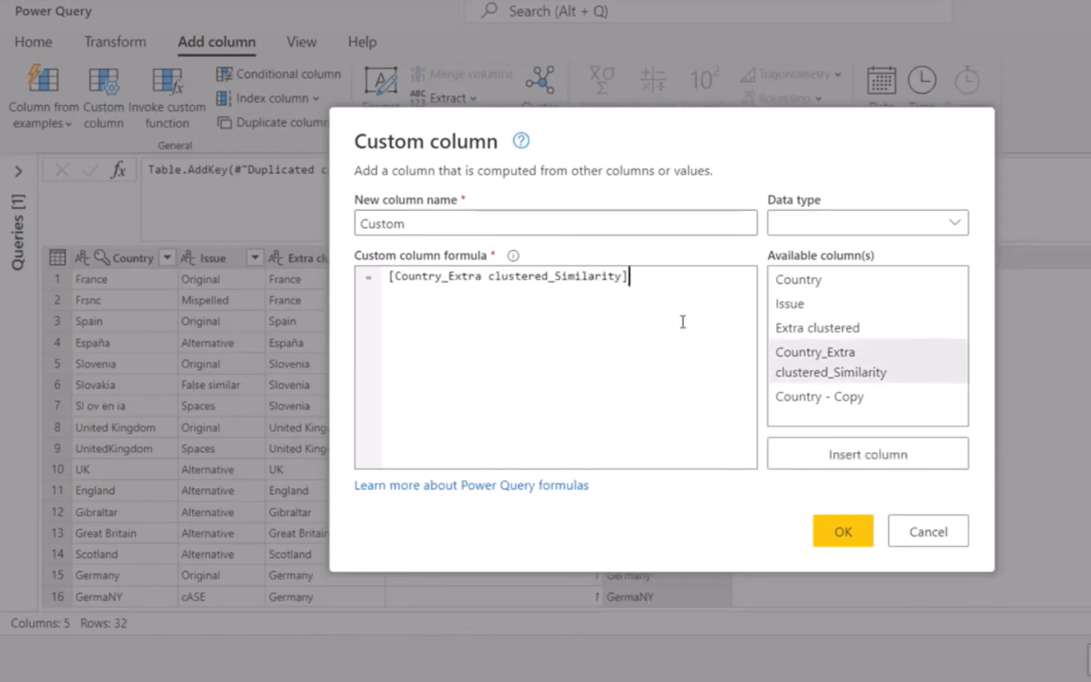
text(*2)
click(890, 225)
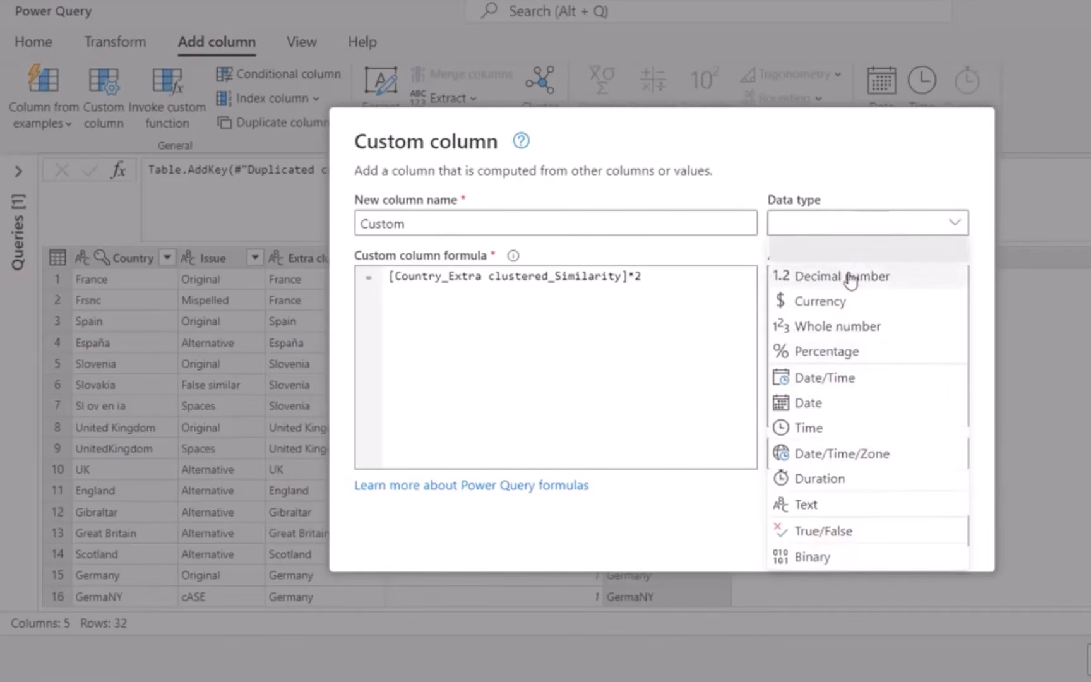
click(845, 327)
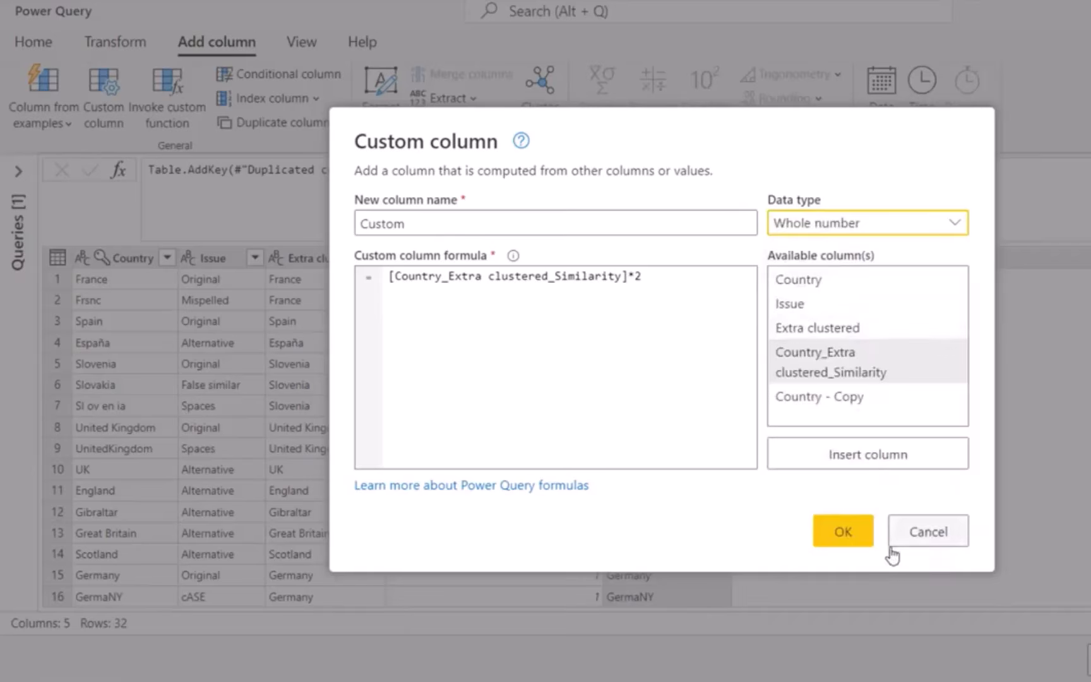
click(848, 538)
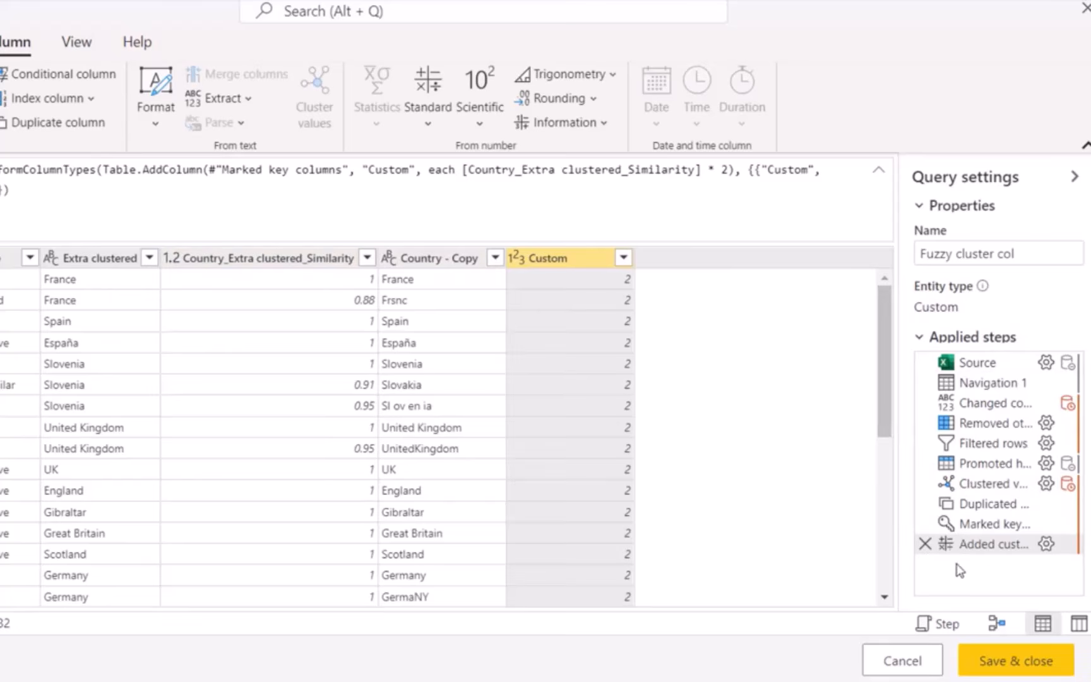
- Inspect the query folding details of the early applied steps and view the column selection settings of Removed other columns, changing nothing
mouse_move(971, 368)
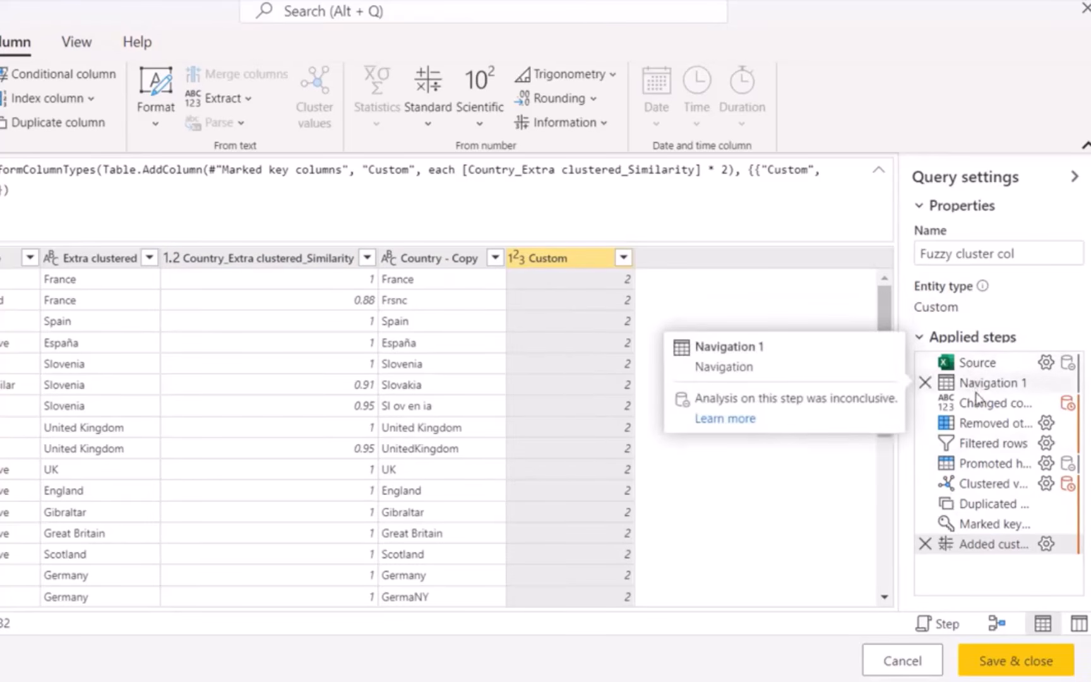
mouse_move(978, 399)
mouse_move(982, 421)
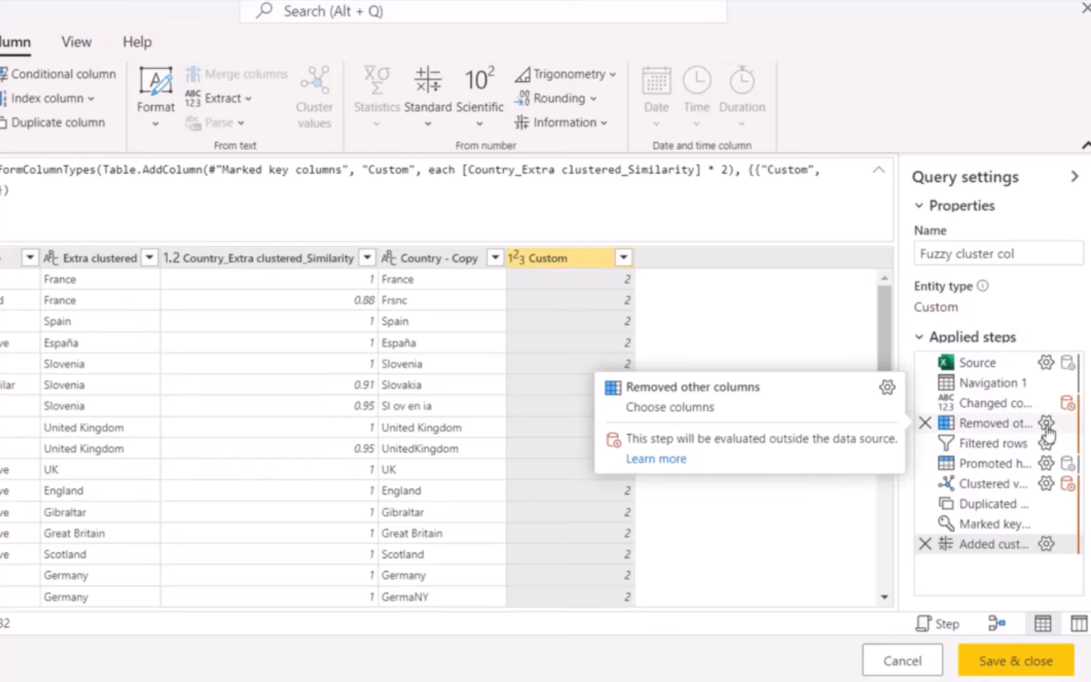
mouse_move(952, 470)
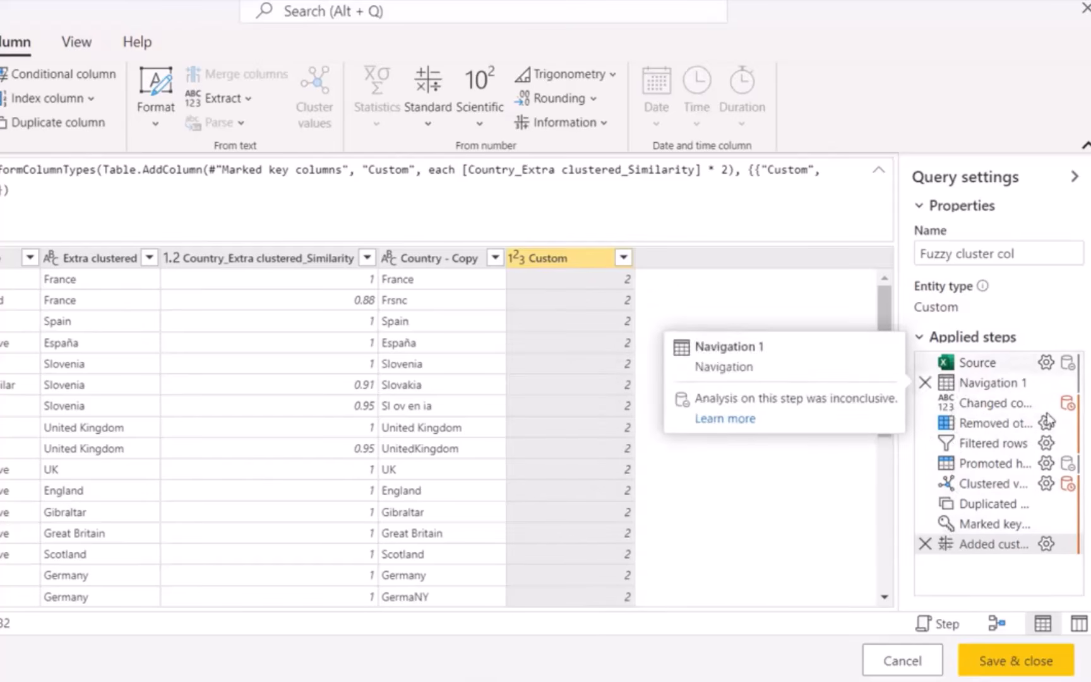
click(1046, 421)
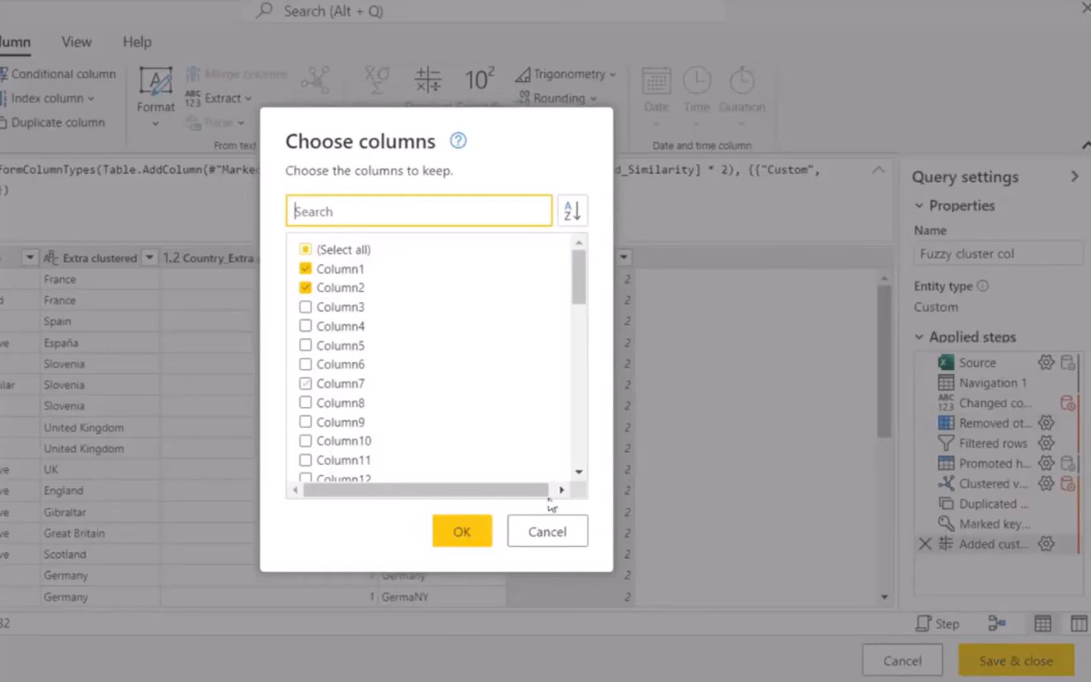
click(555, 531)
- Give the Added custom step the description "Similarity x 2" and check it in the step's details
right_click(980, 546)
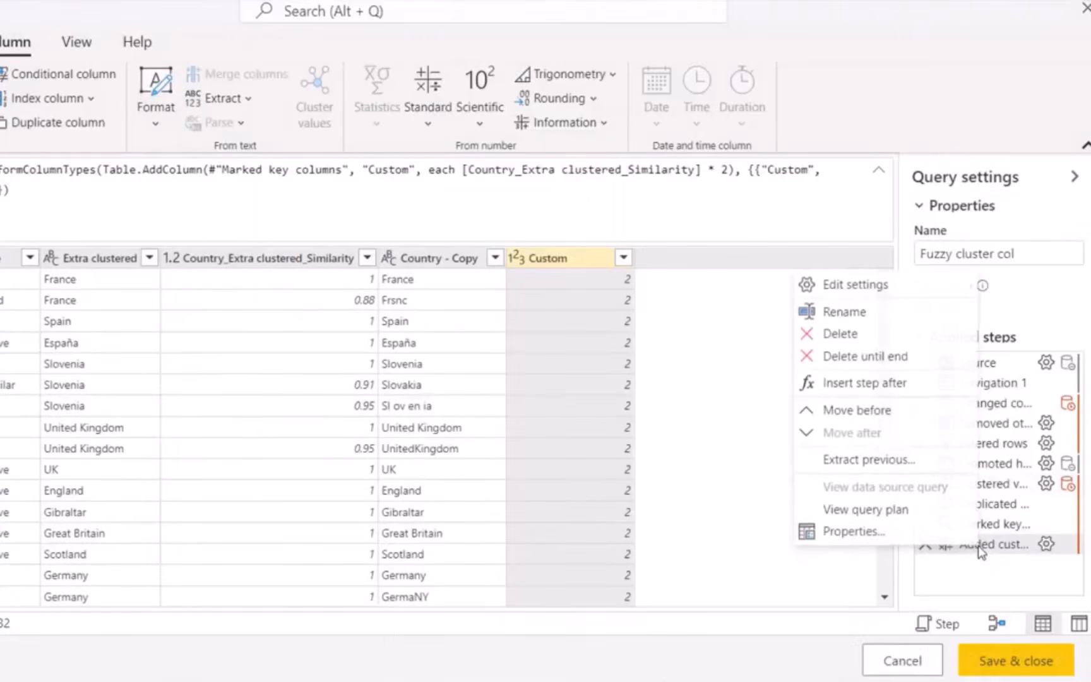
click(904, 532)
click(338, 327)
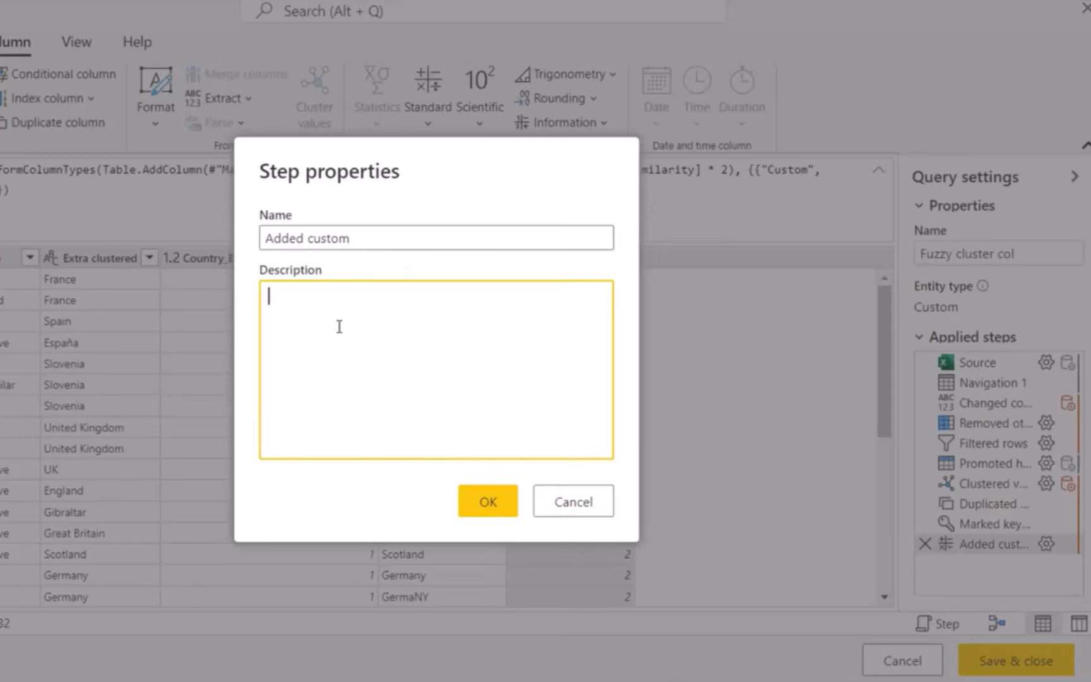
text(Similarity x 2)
click(484, 502)
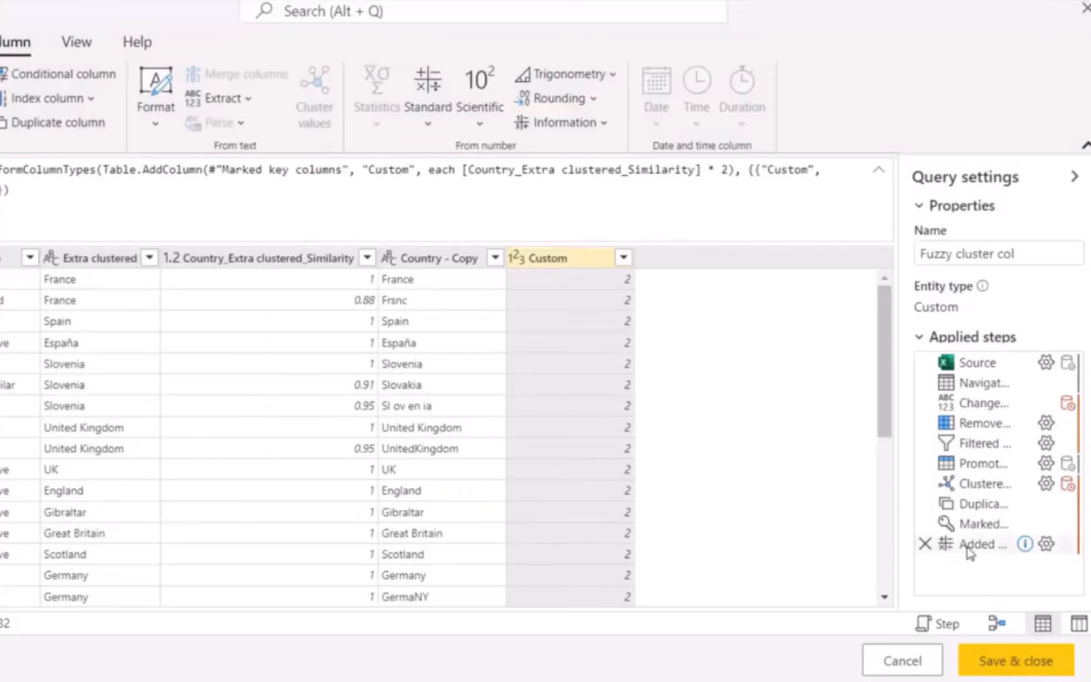
mouse_move(969, 549)
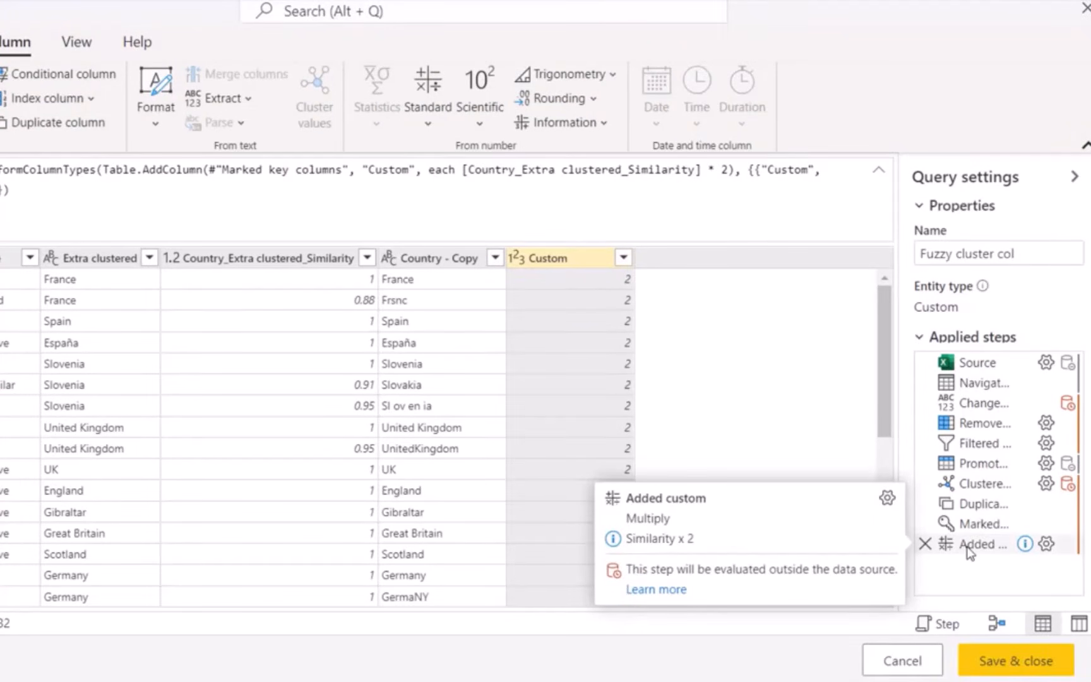
- Inspect the query folding indicators of the Clustered values and Promoted headers steps
mouse_move(1068, 492)
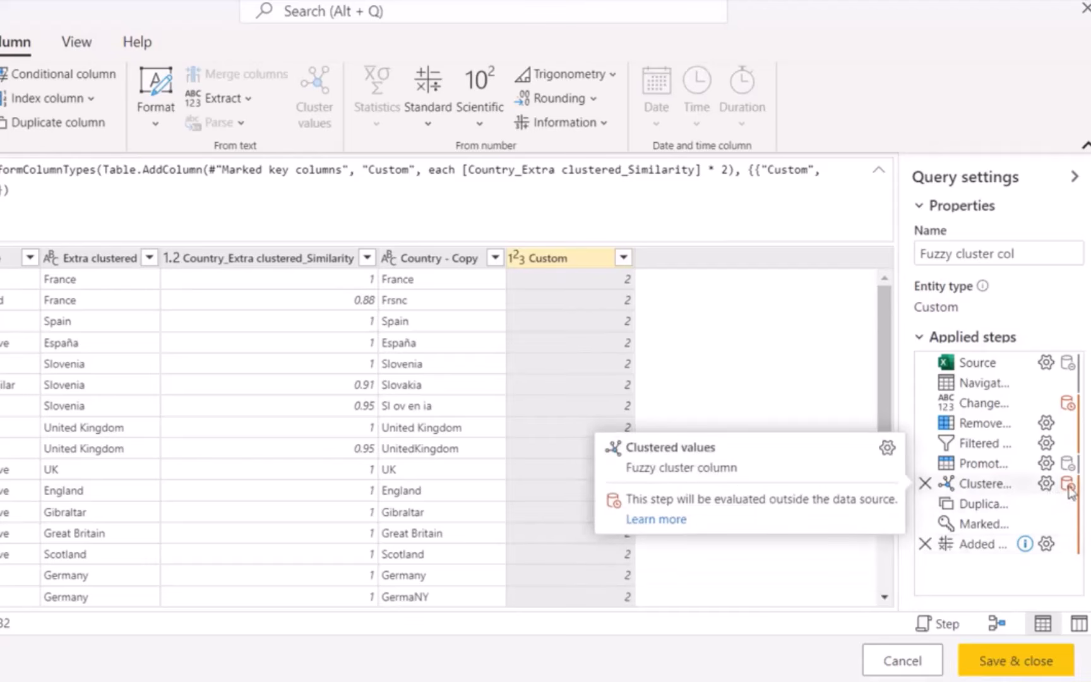
mouse_move(1068, 470)
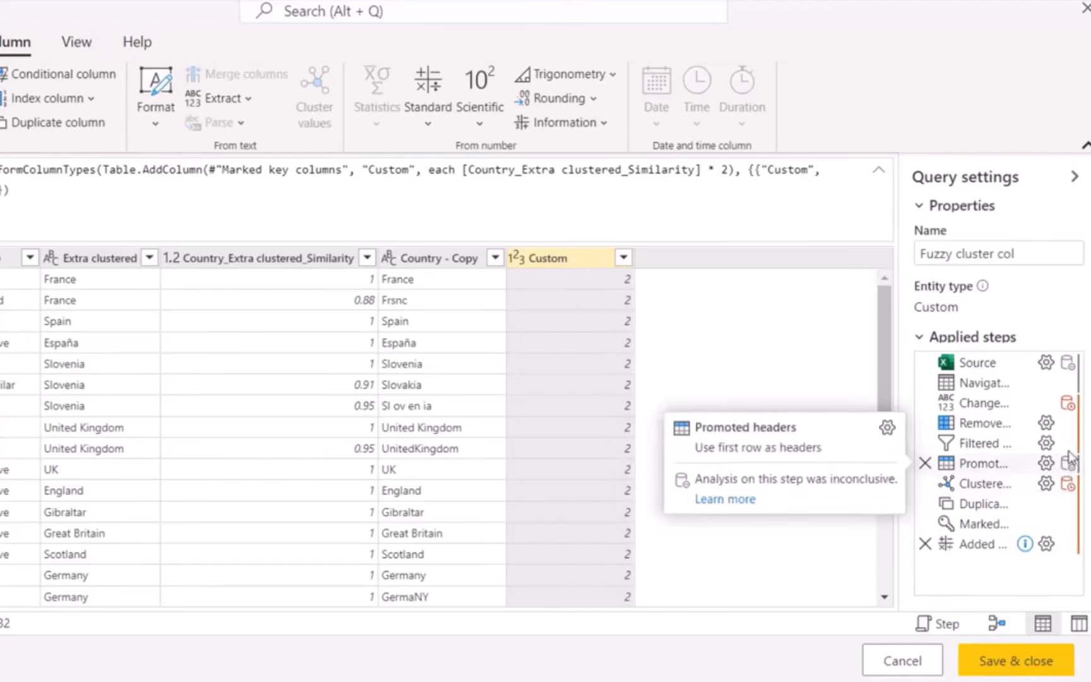
mouse_move(1070, 414)
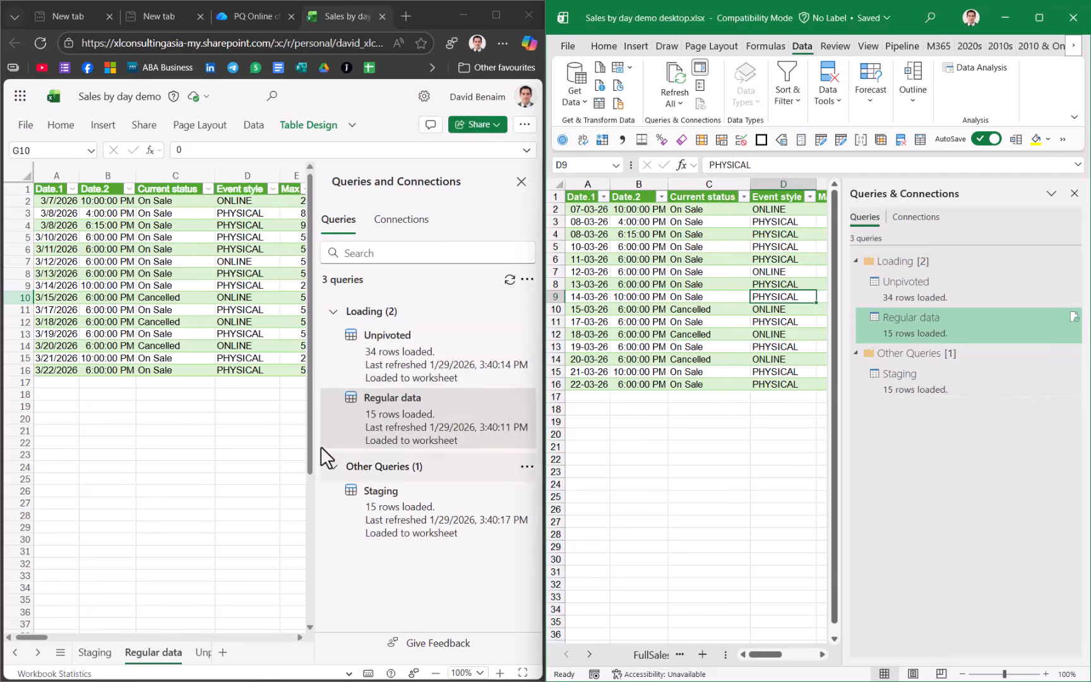
- Switch to Excel for the web and view the available actions for the Loading query group and the query search
click(527, 312)
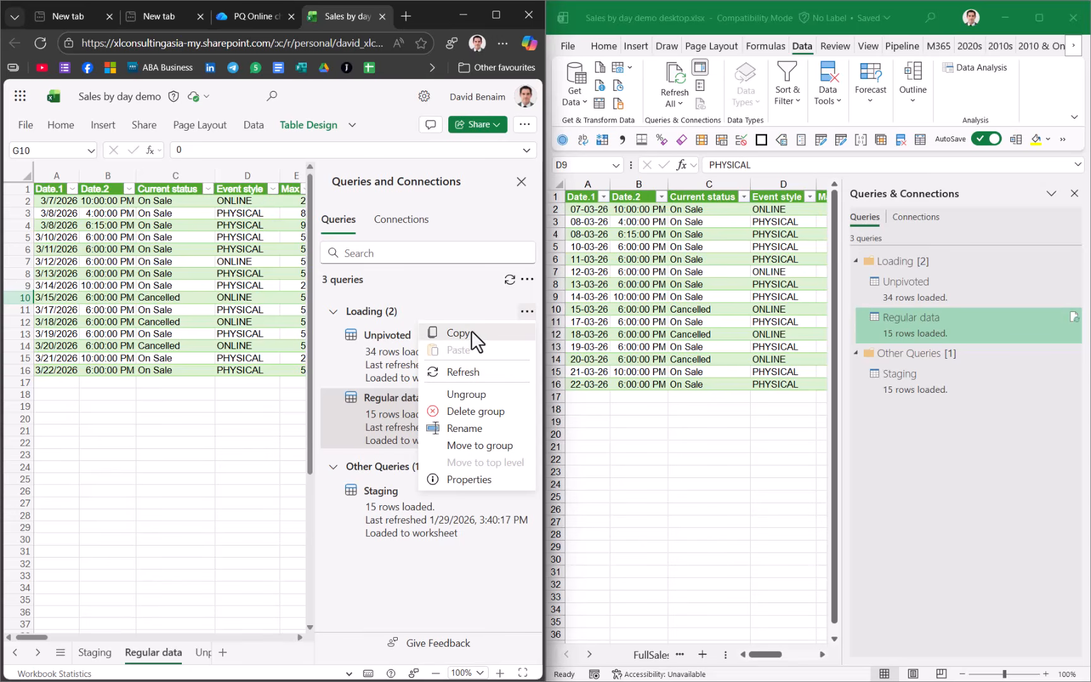
click(401, 597)
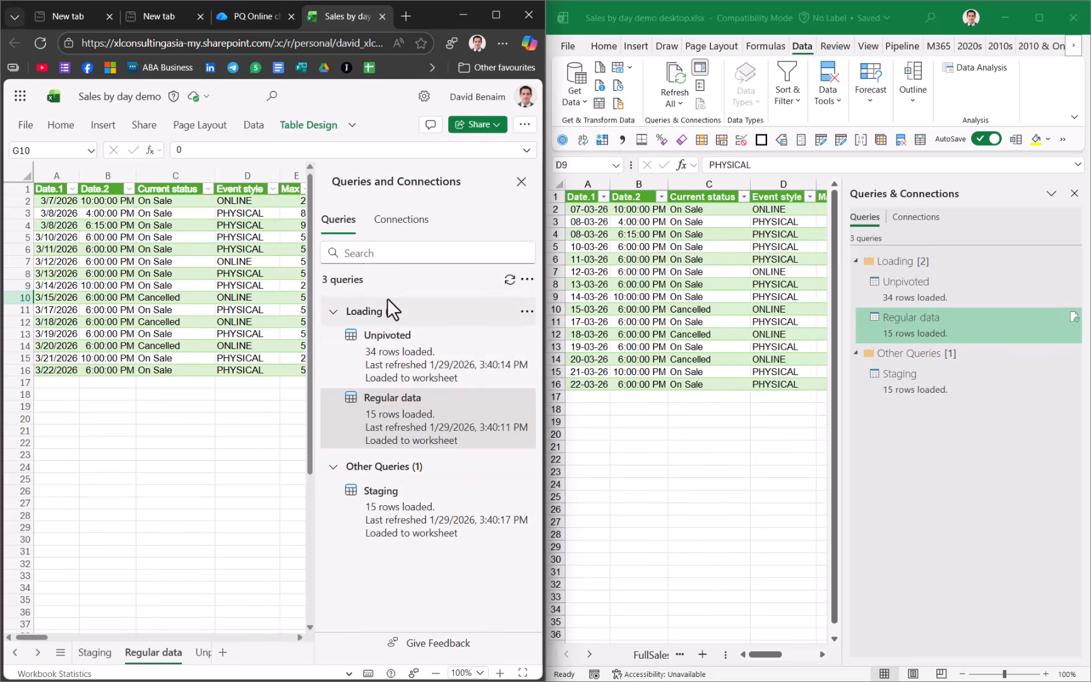
click(383, 253)
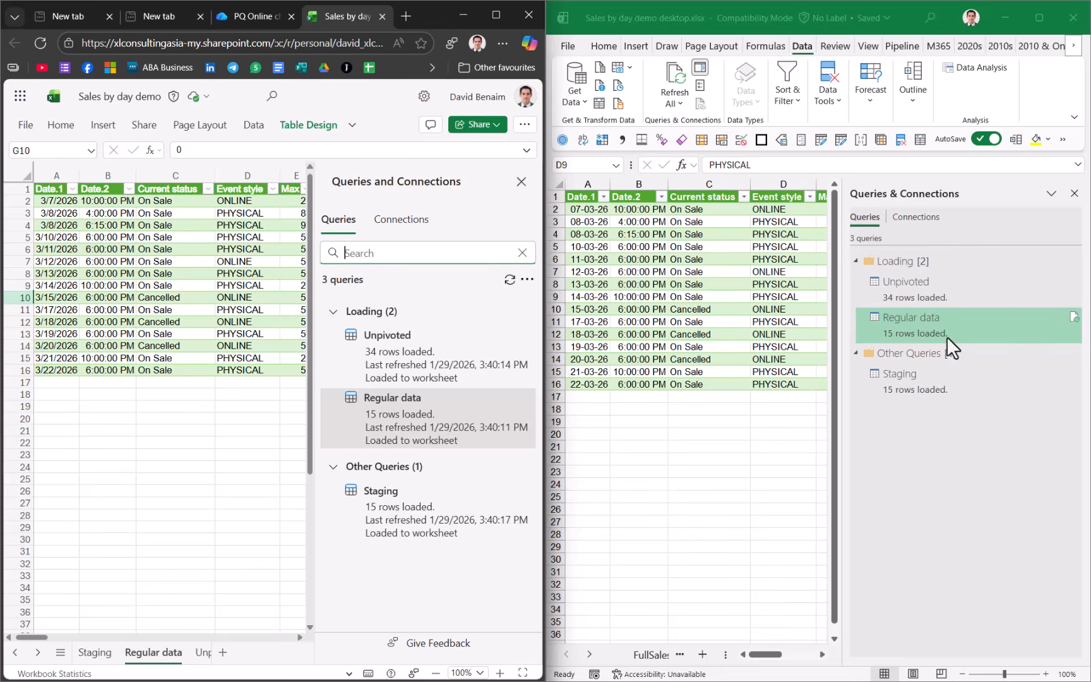
click(180, 431)
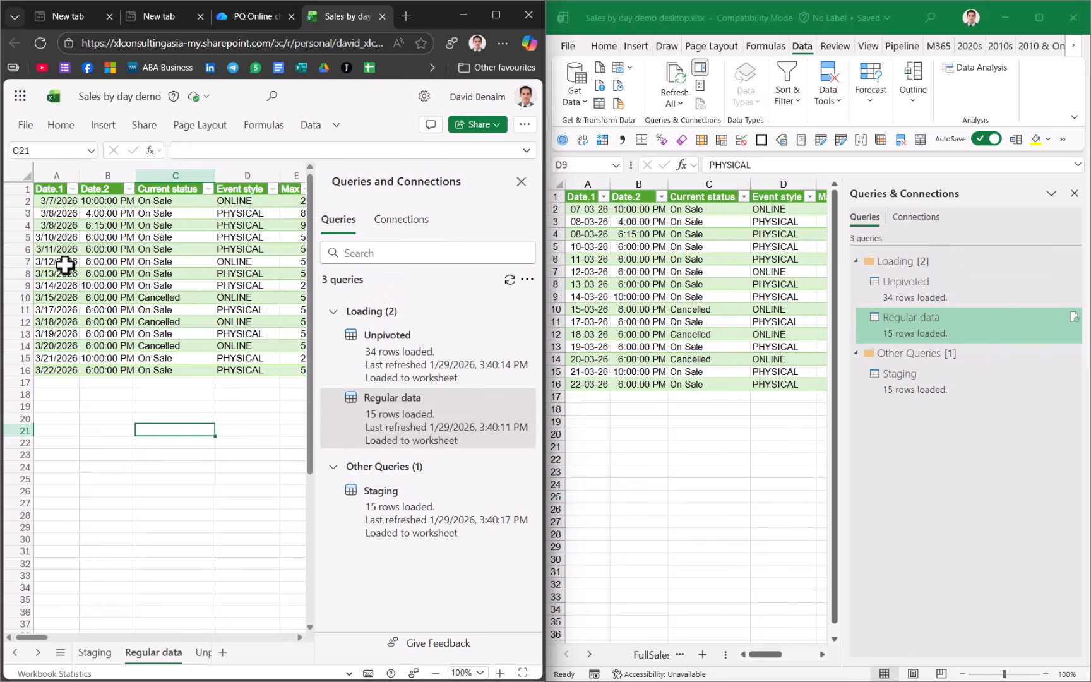
- Open Query Options in desktop Excel beside the online Power Query Options, opening the Regular data query in Excel for the web
click(575, 104)
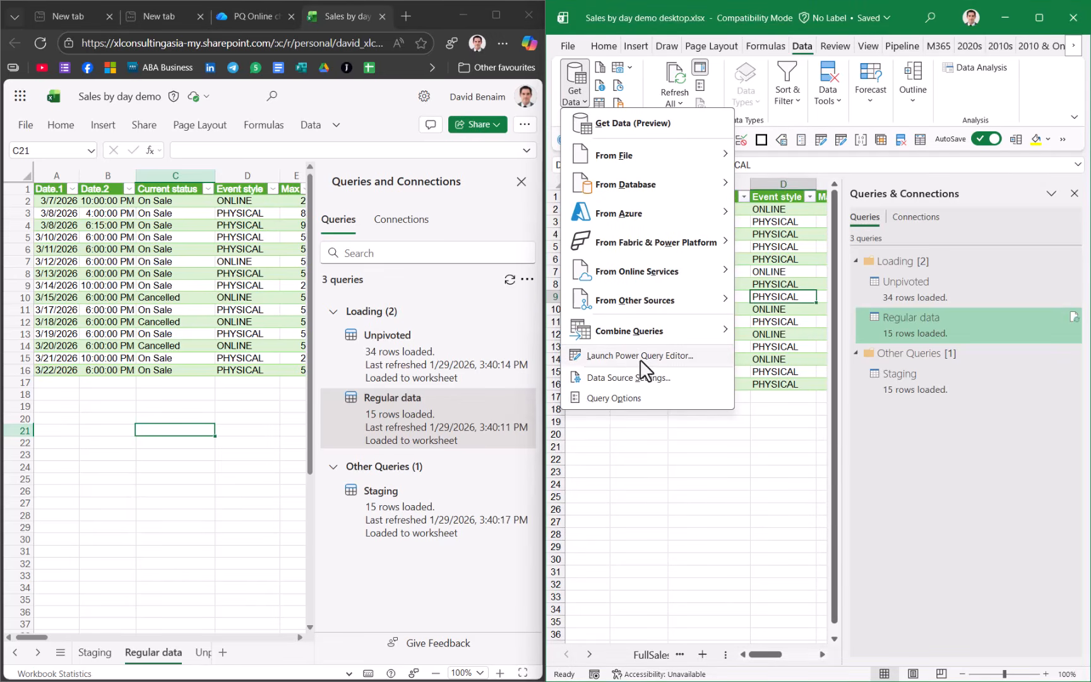
click(626, 396)
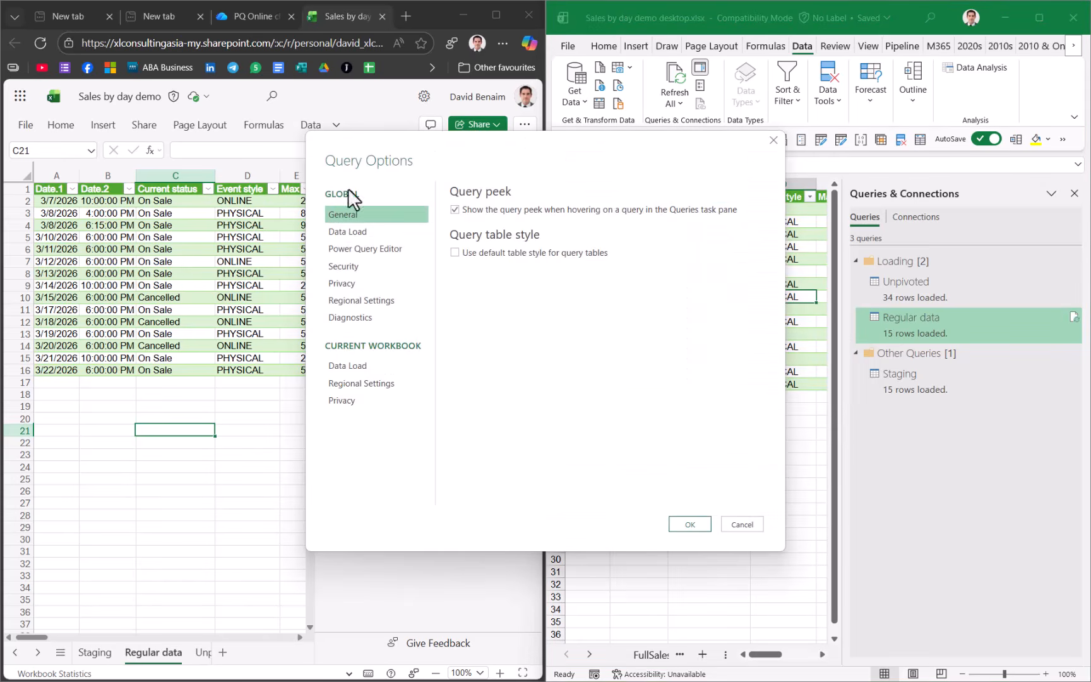
drag(472, 136, 771, 130)
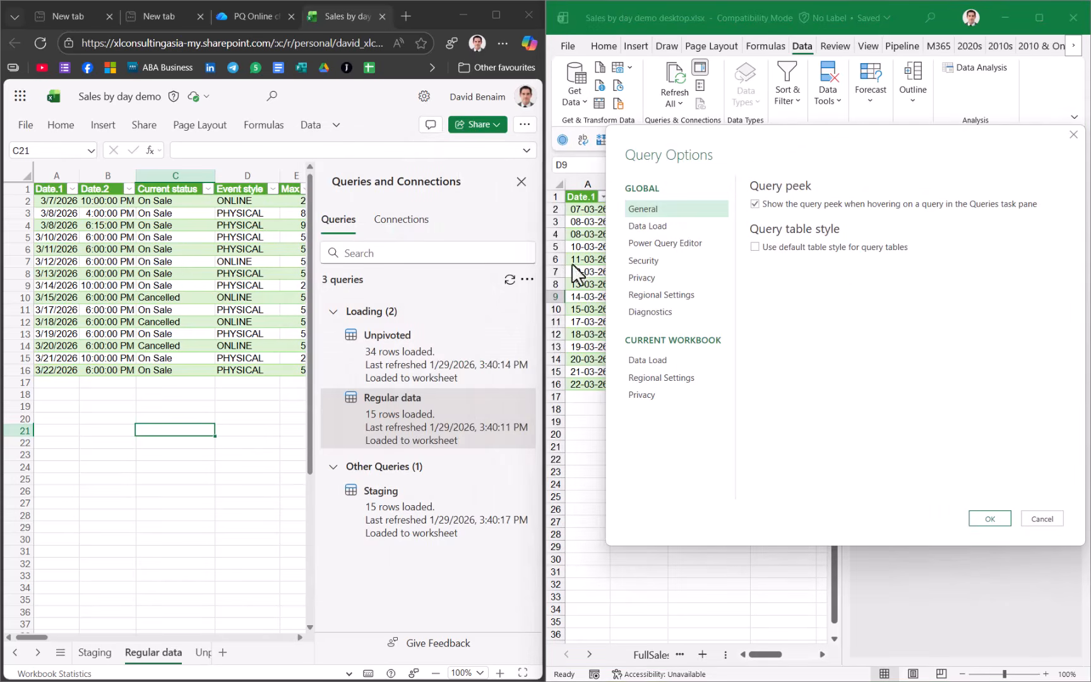
double_click(411, 429)
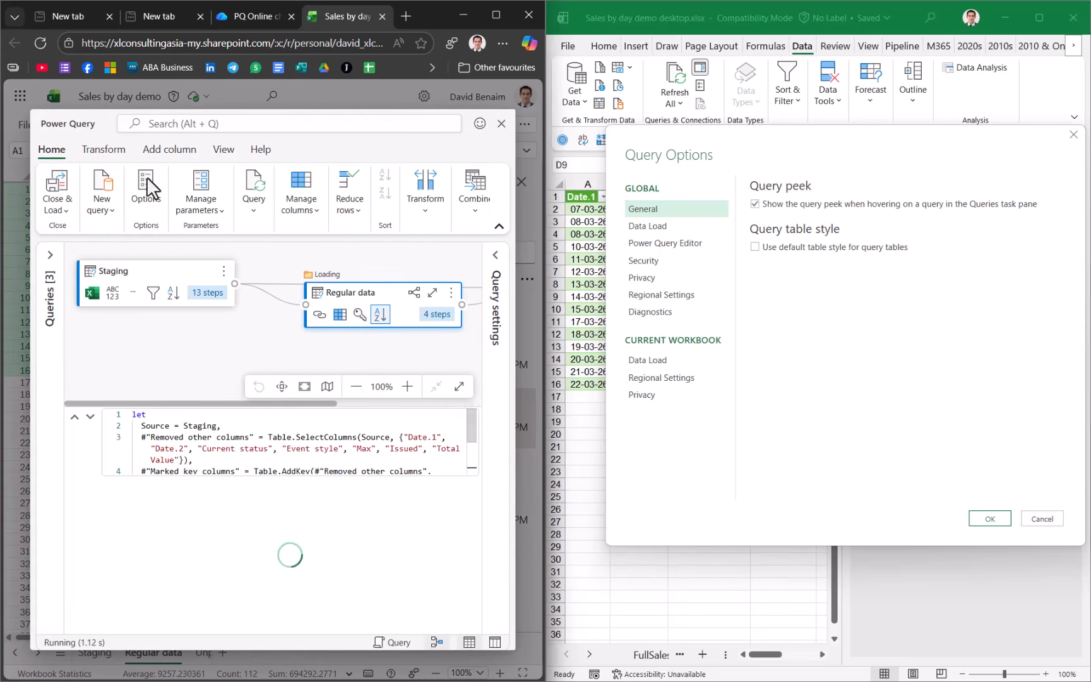
click(151, 190)
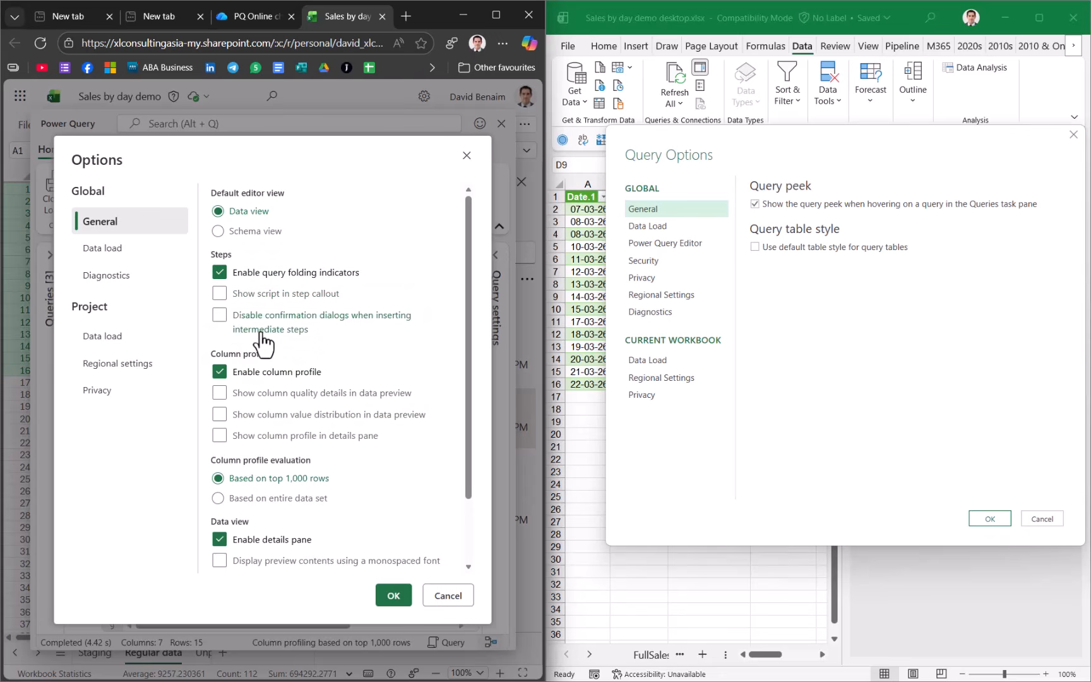
- Choose custom default load settings in desktop Excel's global Data Load options and review the online editor's General options
click(662, 227)
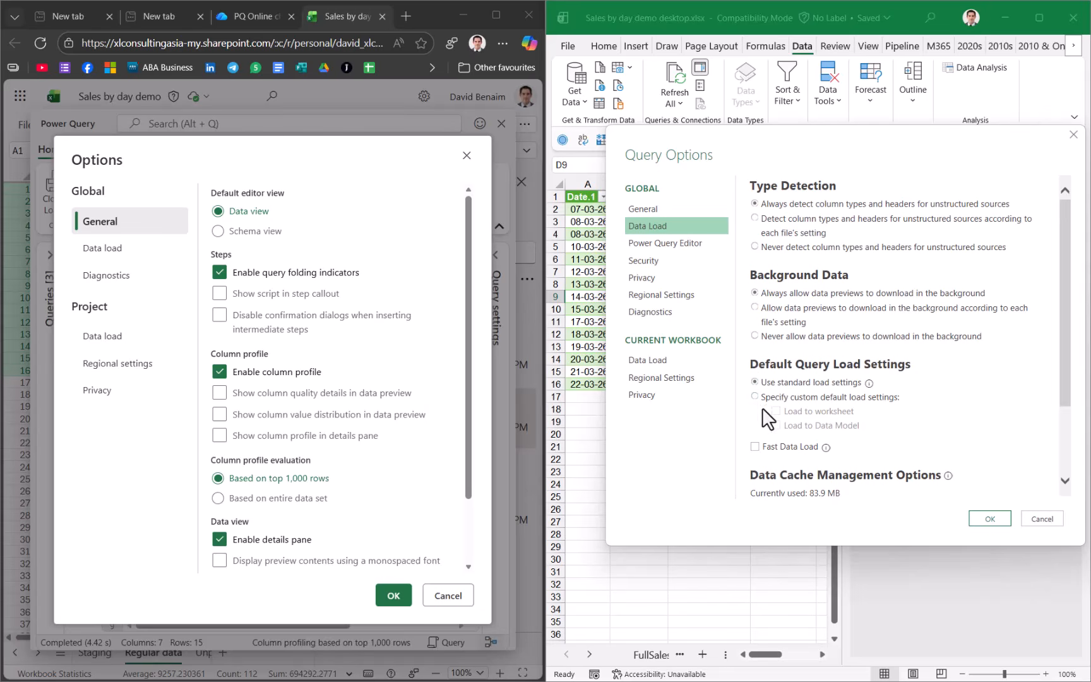
click(842, 397)
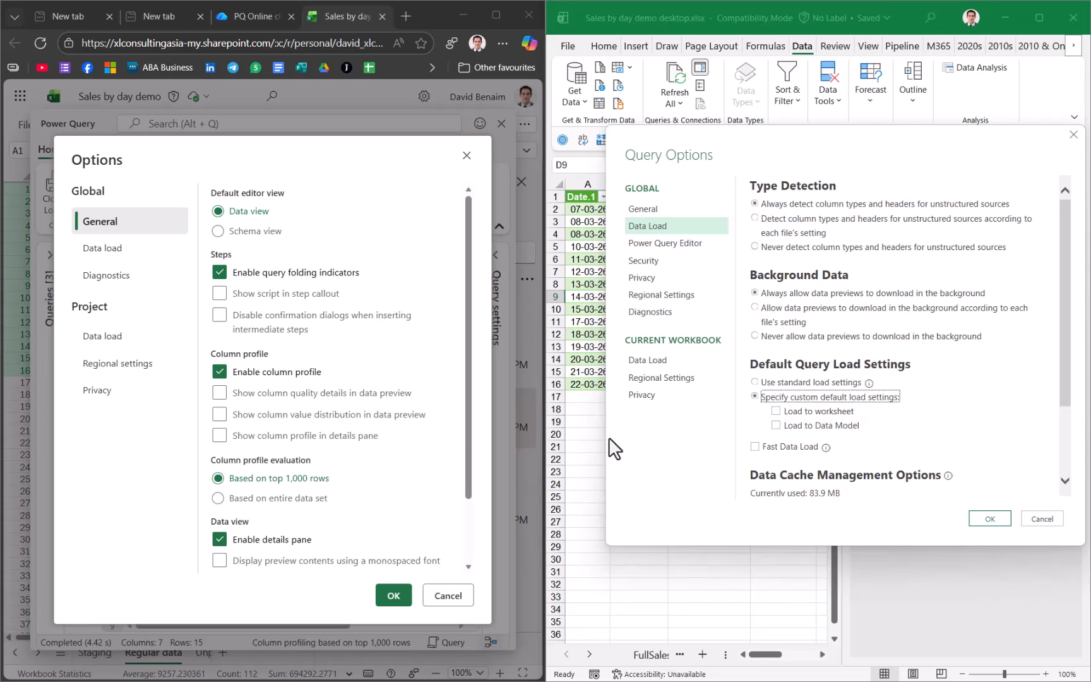
scroll(455, 463, down, 2)
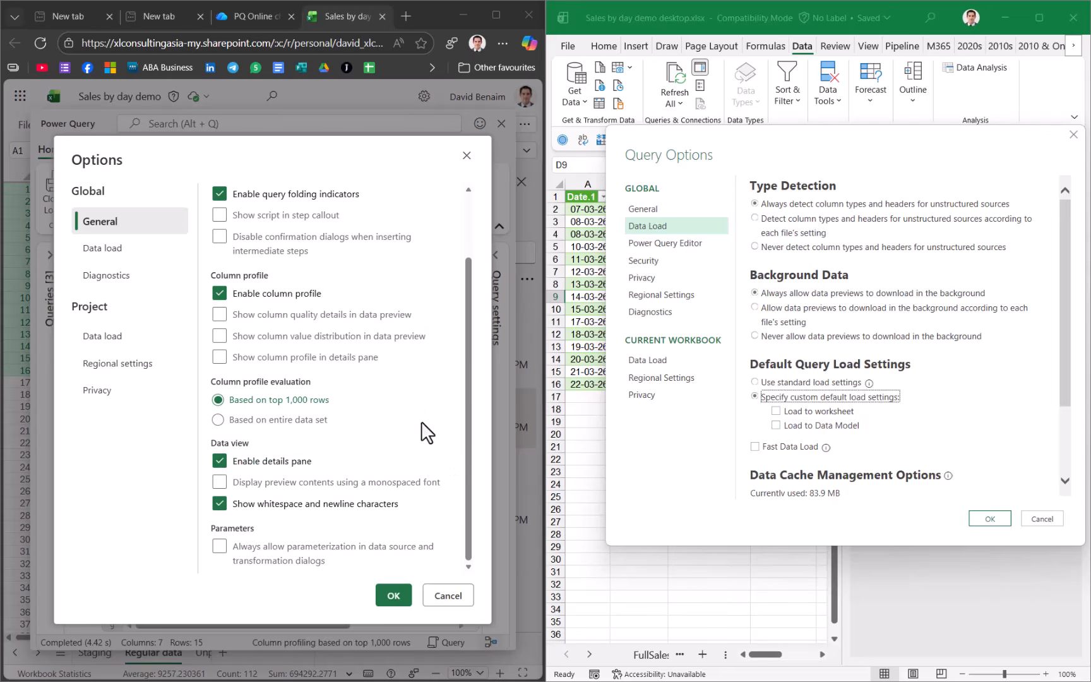
scroll(424, 429, up, 2)
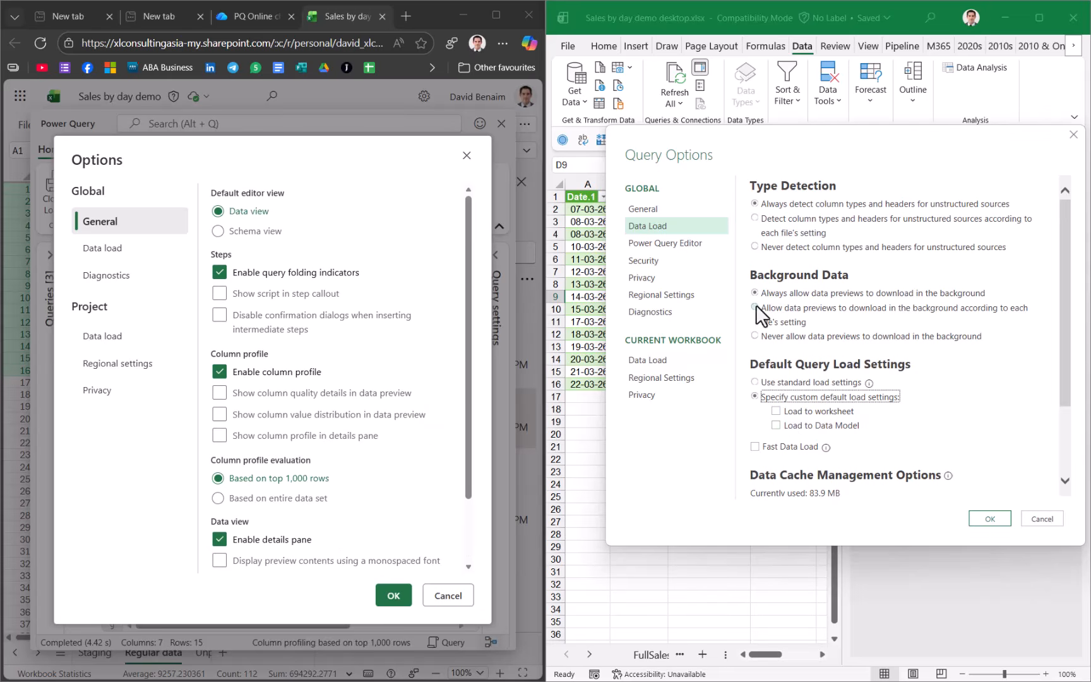
- Set online global type detection to never detect column types and headers, and desktop background data previews to never download
click(101, 250)
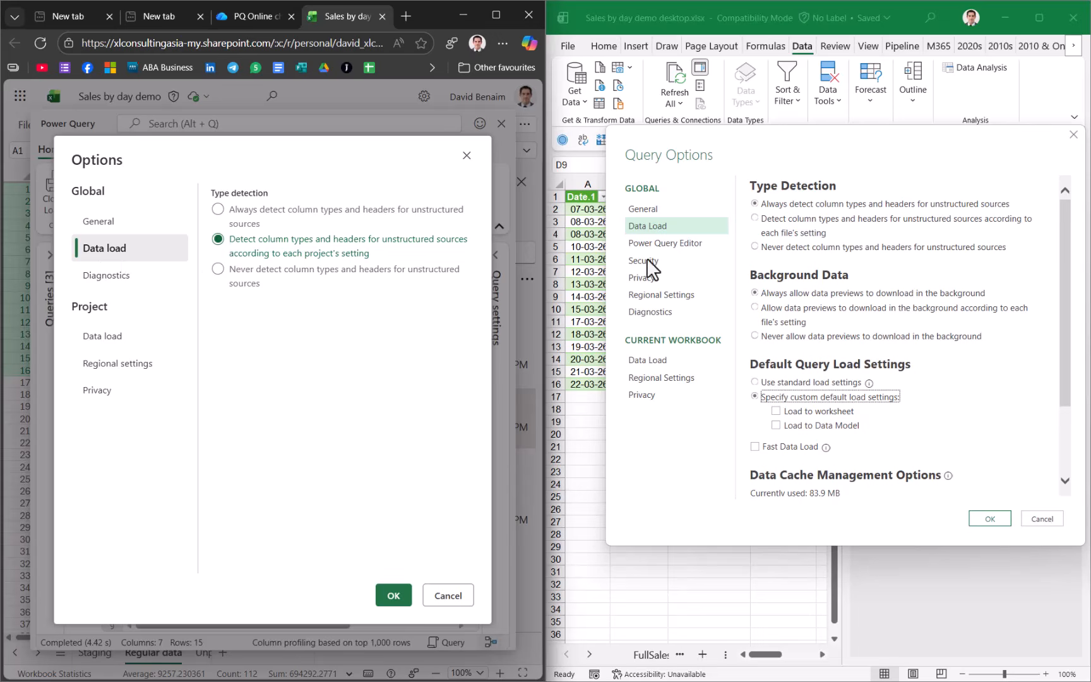
click(223, 282)
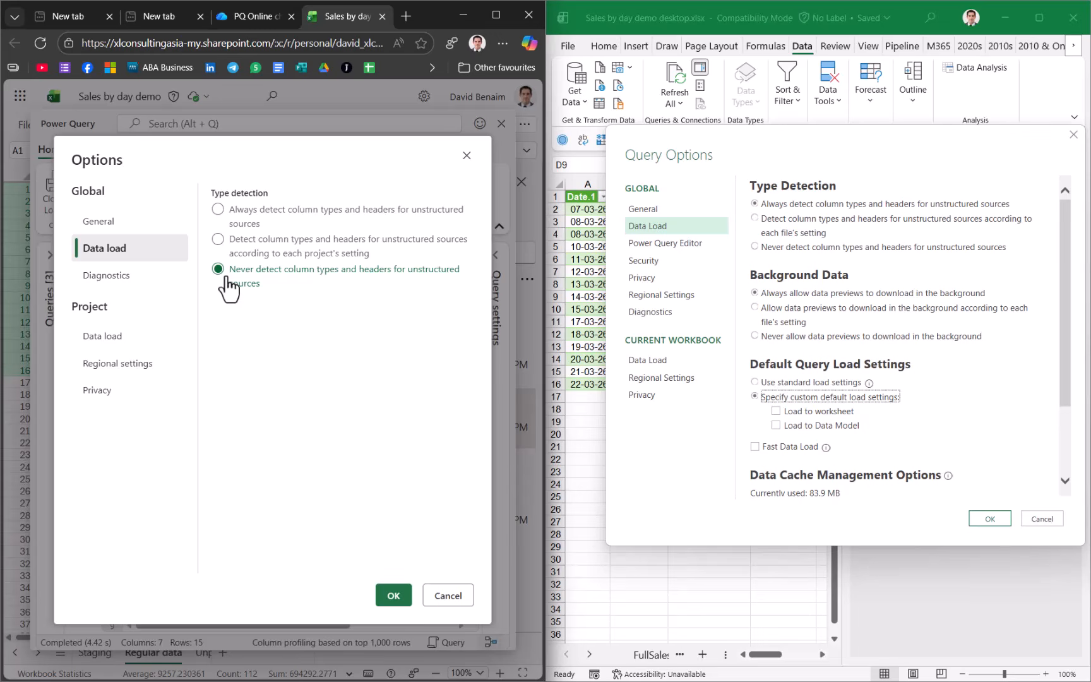
click(766, 341)
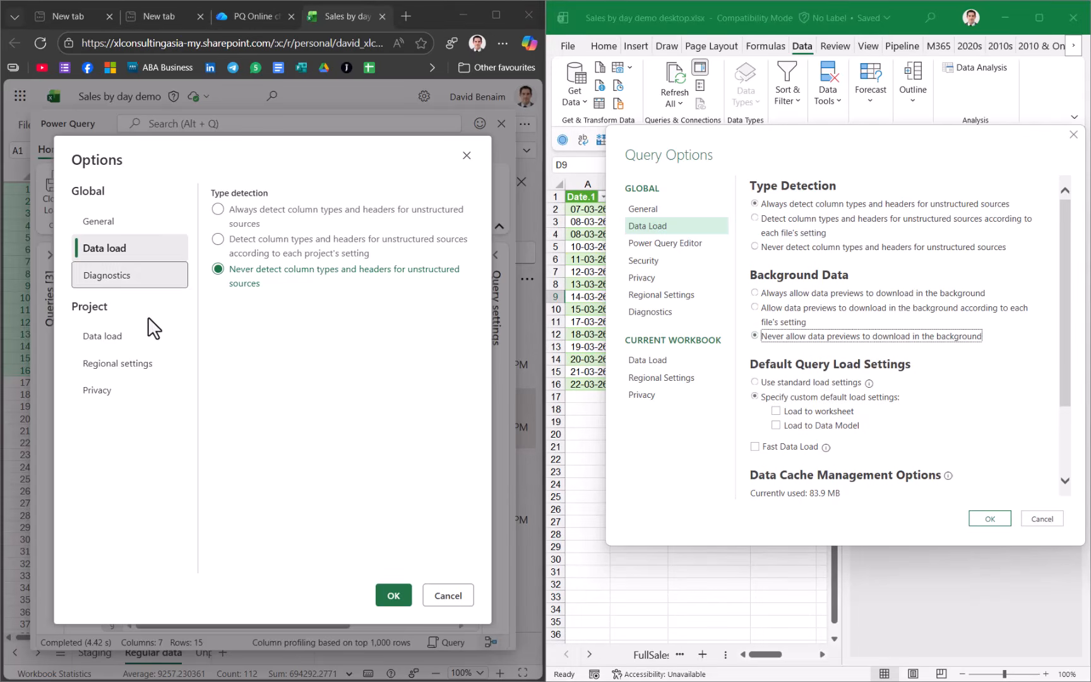
- Compare the global Privacy options in desktop Excel with the project Privacy options in the online editor
click(650, 278)
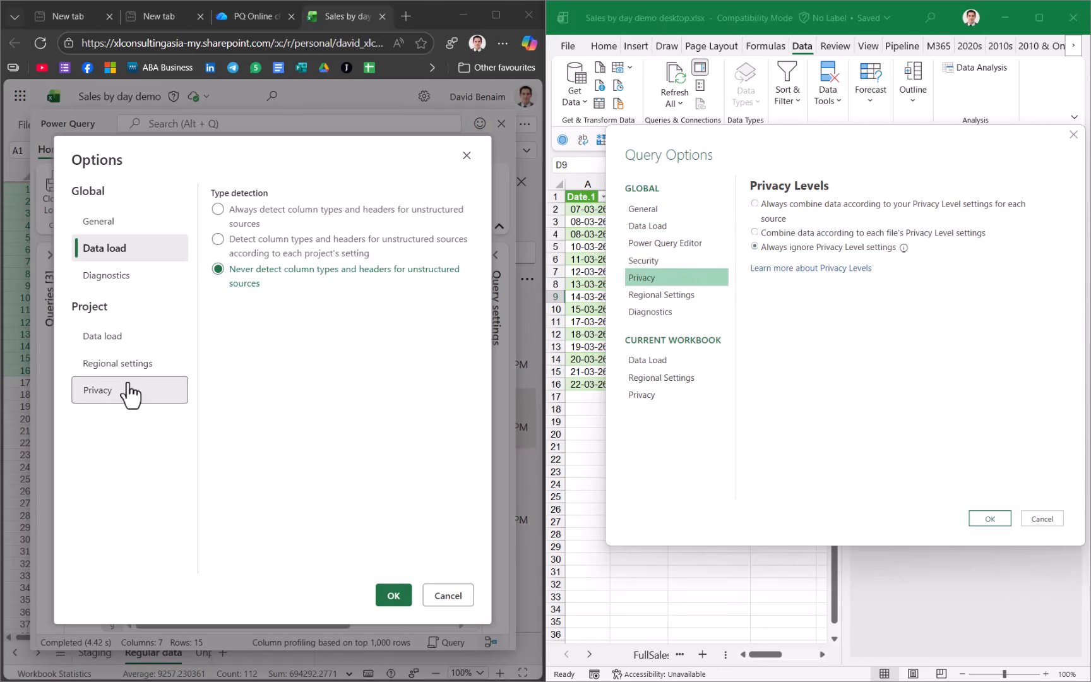
click(116, 364)
click(130, 391)
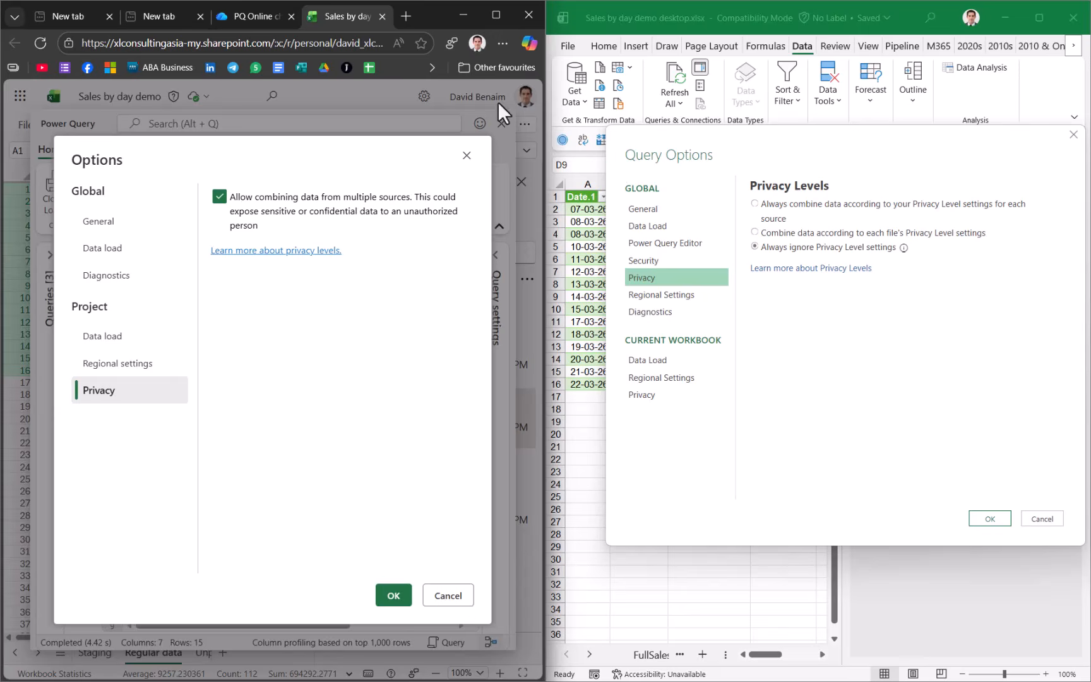
- Dismiss the online Options without applying them and close the online Power Query editor, saving the changes
click(467, 154)
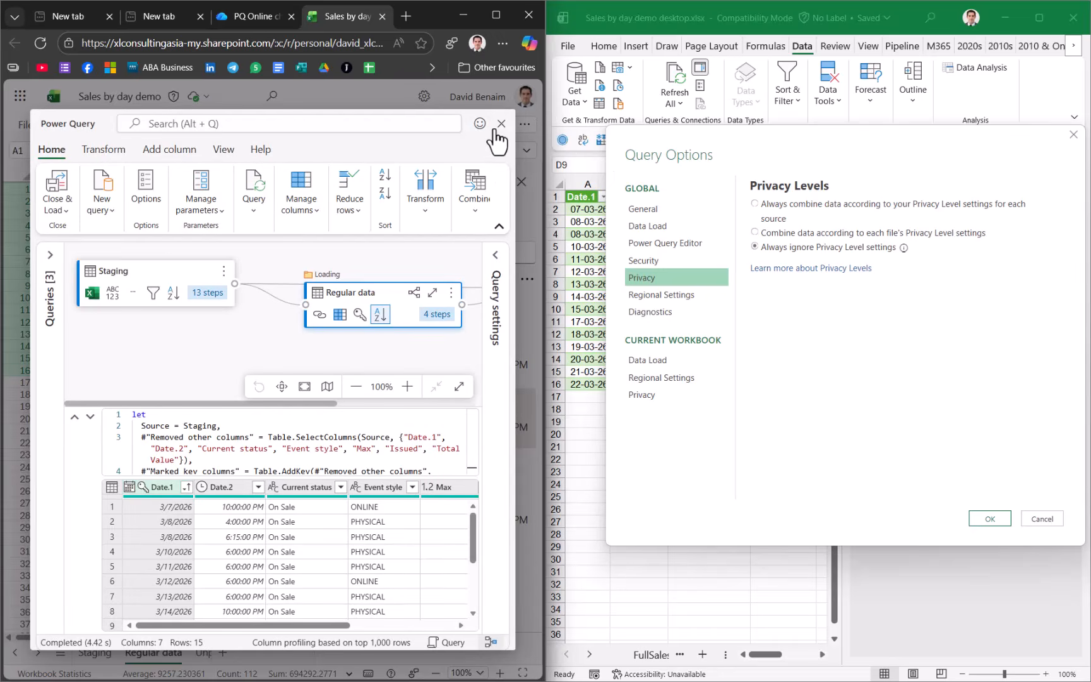
click(500, 125)
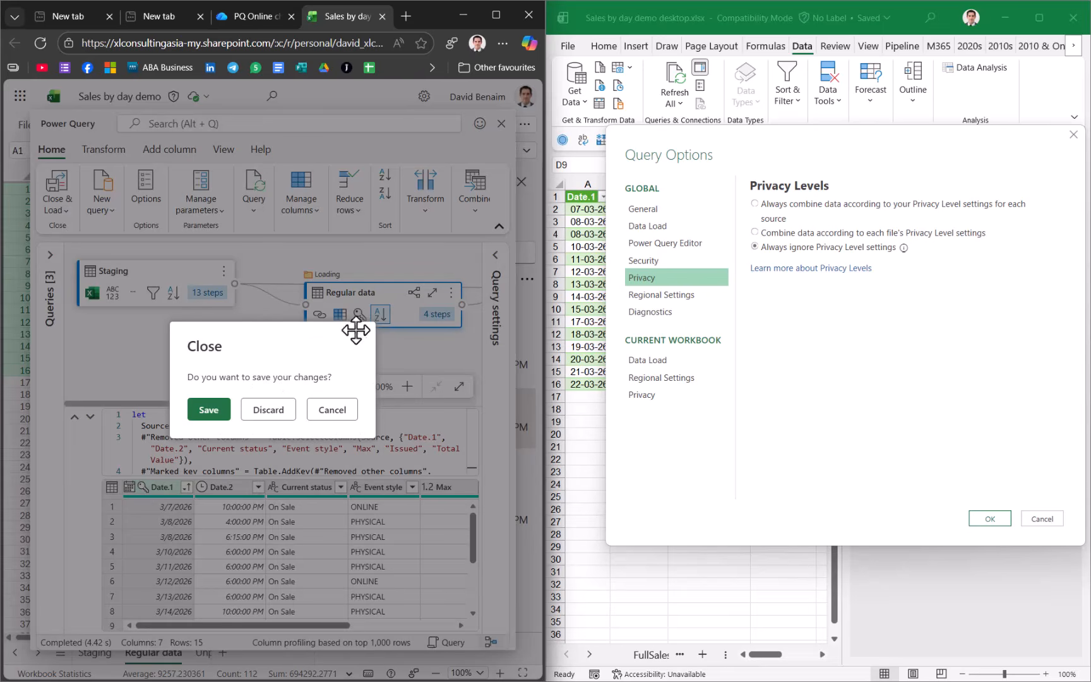
click(208, 410)
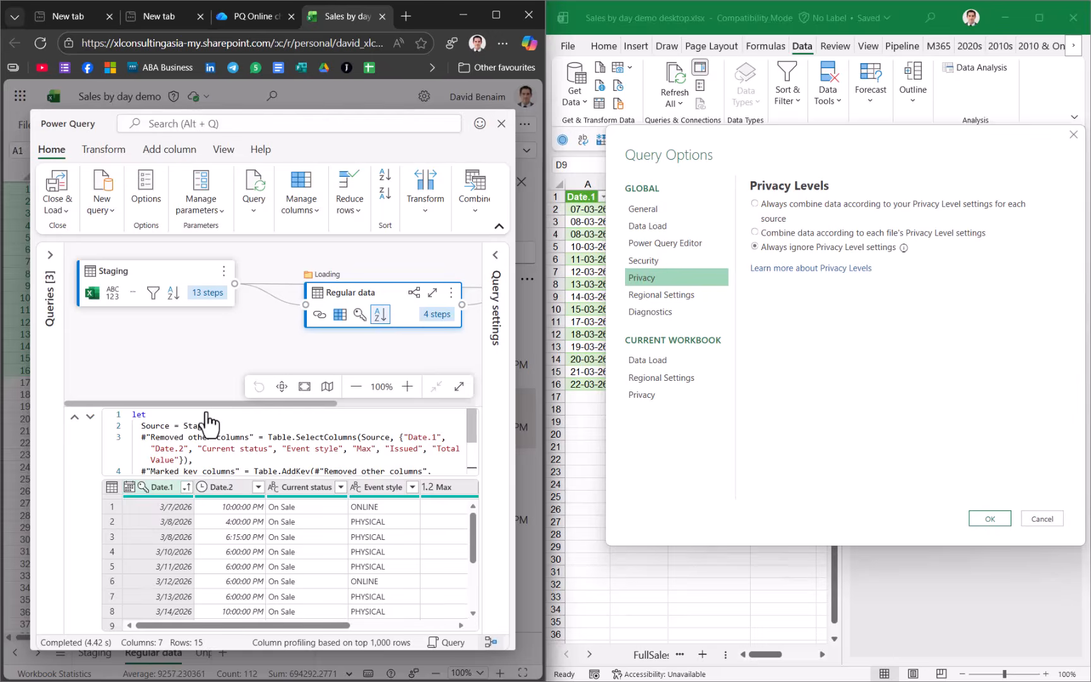